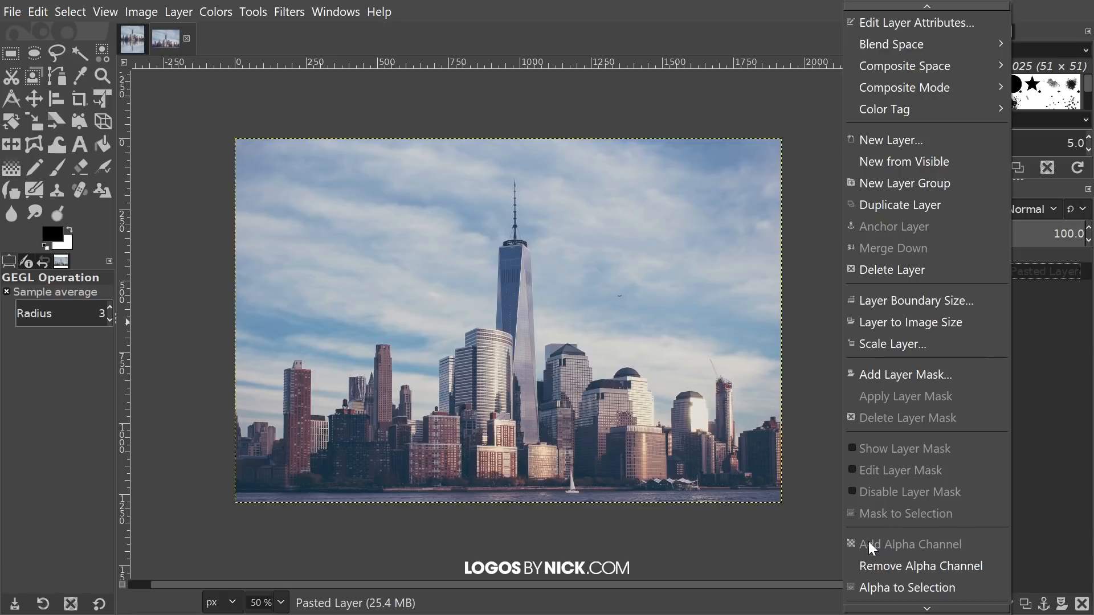
# - Crop the skyline image to 1920 × 1210 px, cutting away the strip of water below the buildings
pyautogui.click(1049, 296)
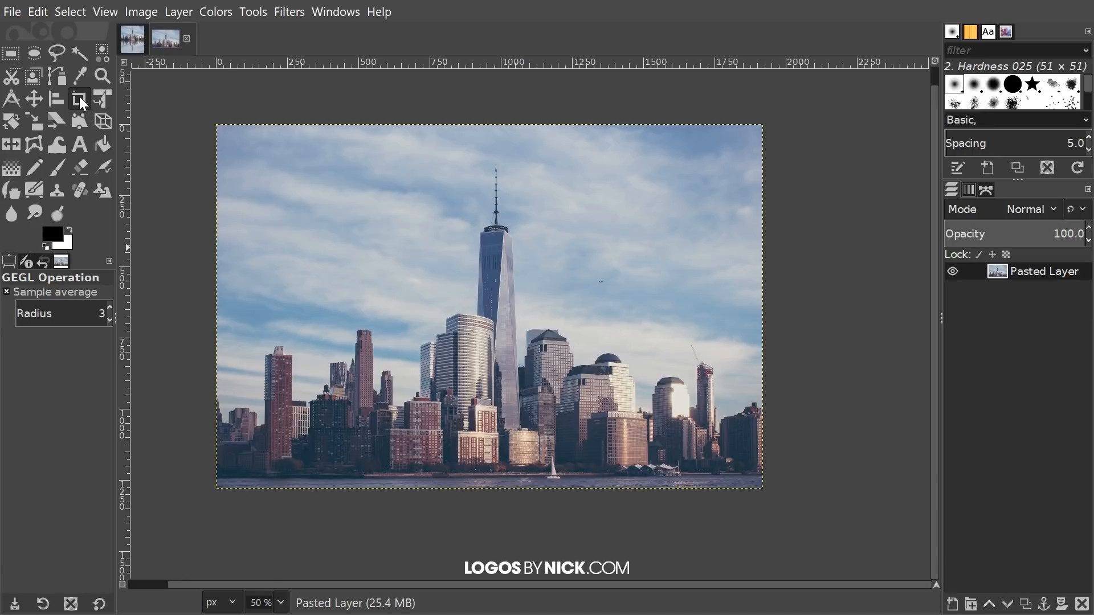
pyautogui.click(80, 101)
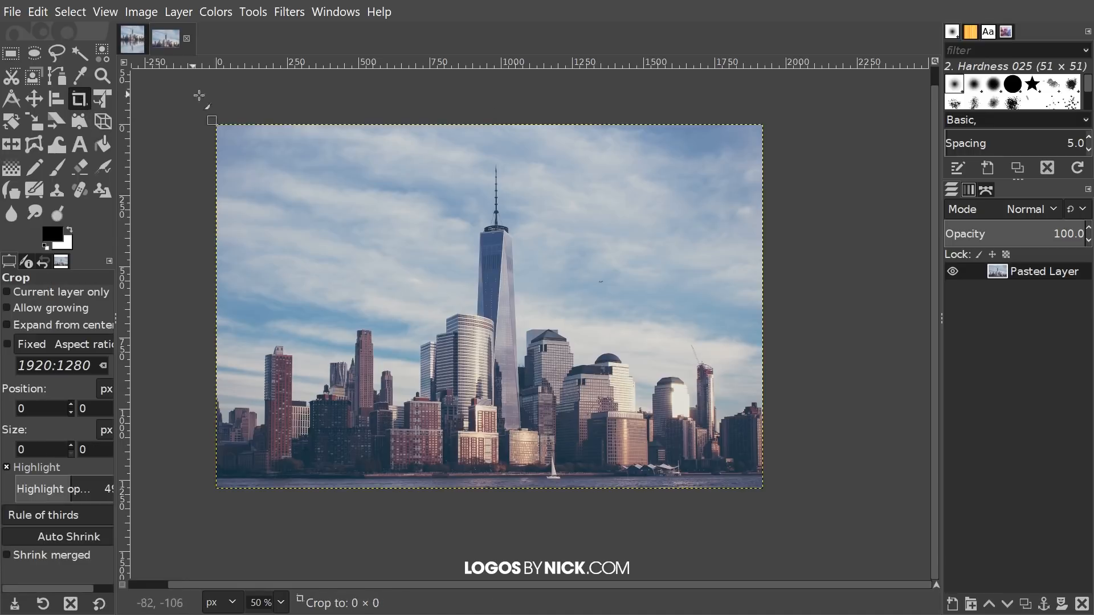
pyautogui.moveTo(199, 95); pyautogui.dragTo(900, 469)
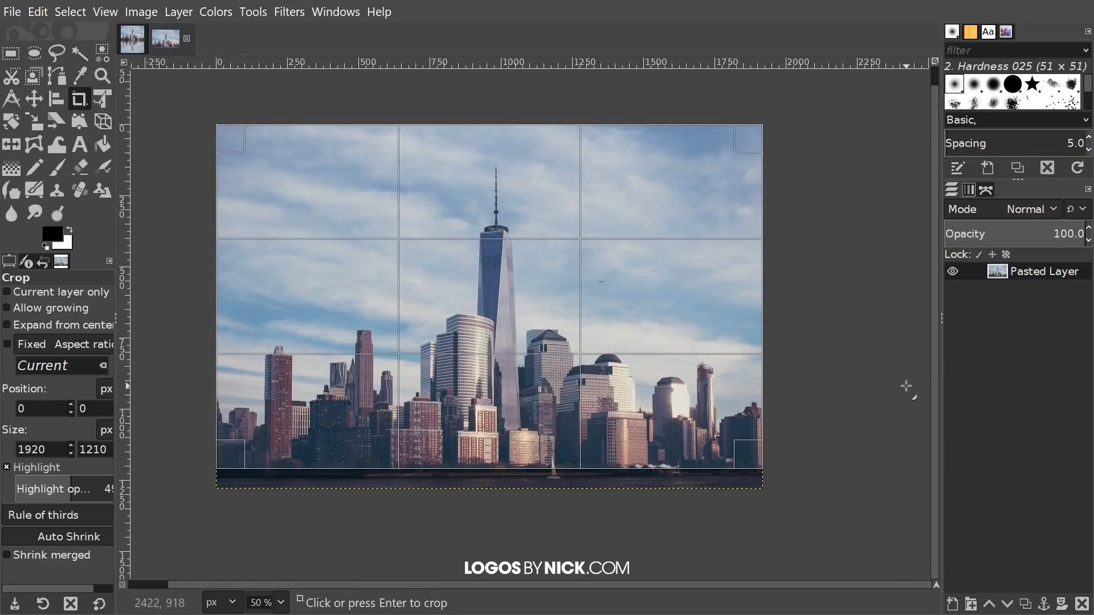
pyautogui.press('Return')
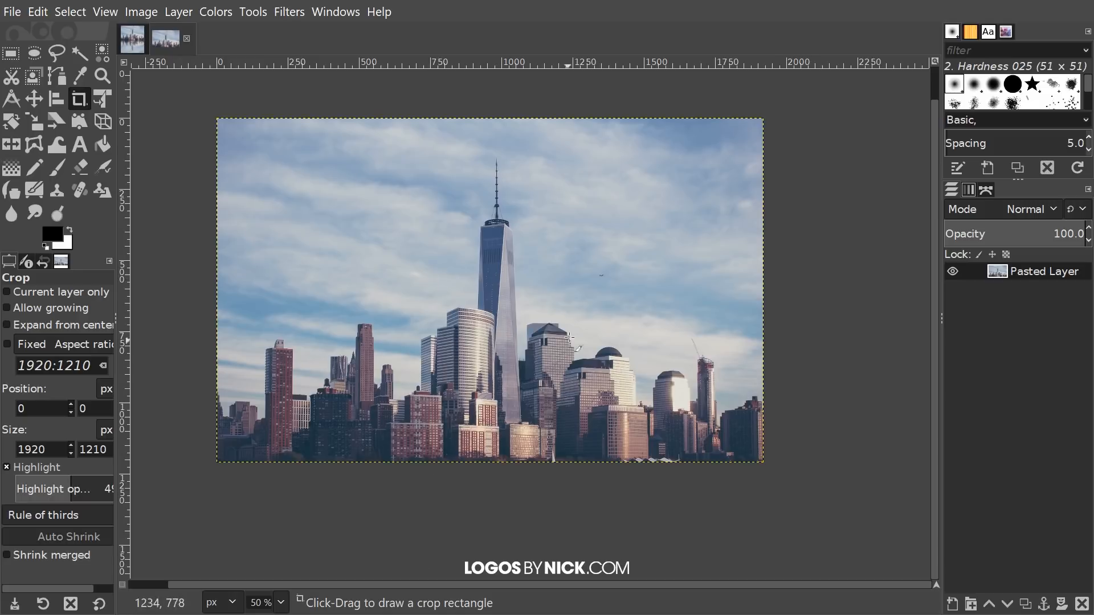
# - Extend the canvas height to 2400 px, keeping the 1920 px width and the skyline at the upper edge
pyautogui.moveTo(549, 354); pyautogui.dragTo(577, 365)
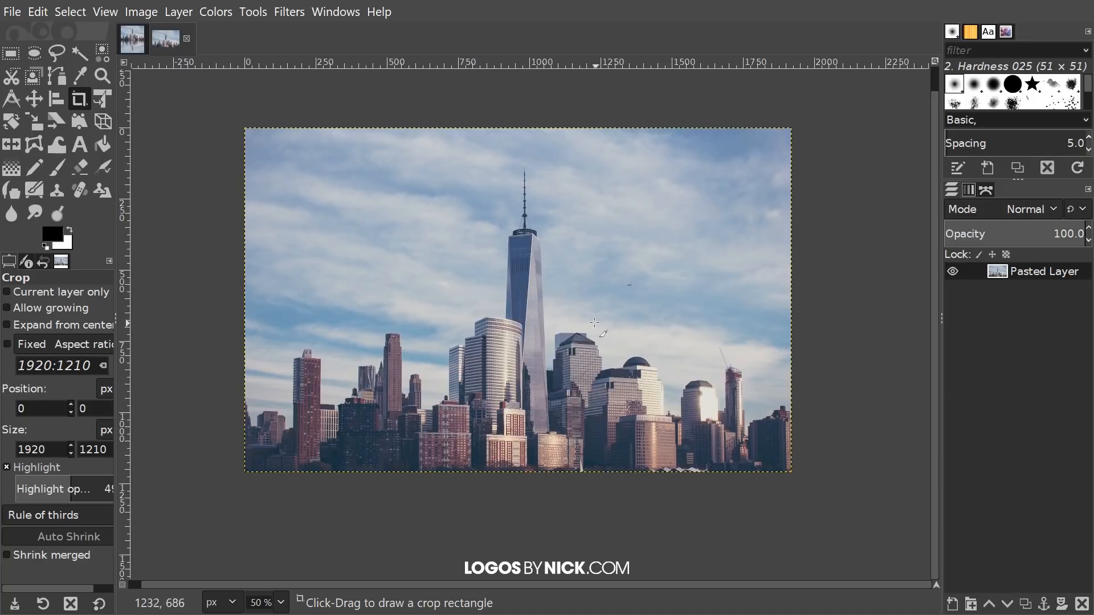
pyautogui.scroll(-2, 587, 330)
pyautogui.moveTo(539, 318); pyautogui.dragTo(489, 305)
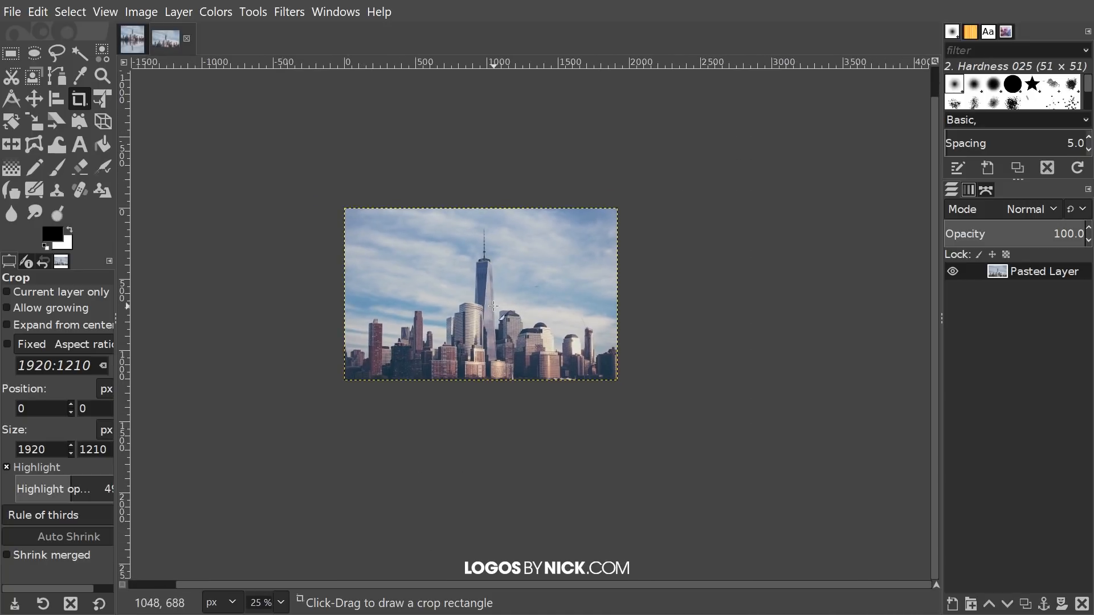
pyautogui.click(139, 11)
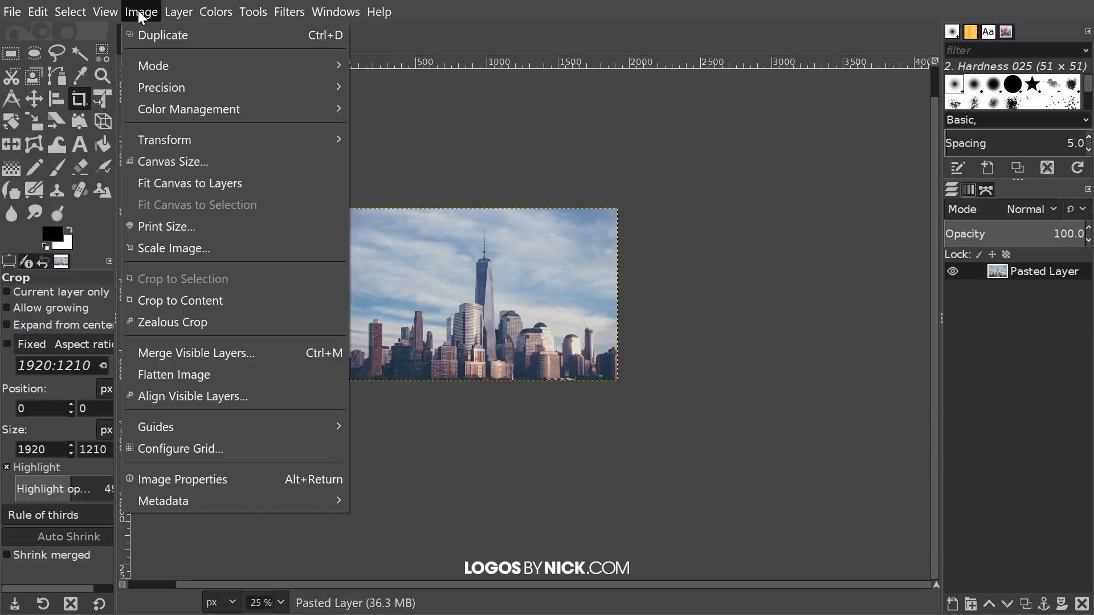
pyautogui.click(184, 162)
pyautogui.moveTo(568, 122); pyautogui.dragTo(328, 98)
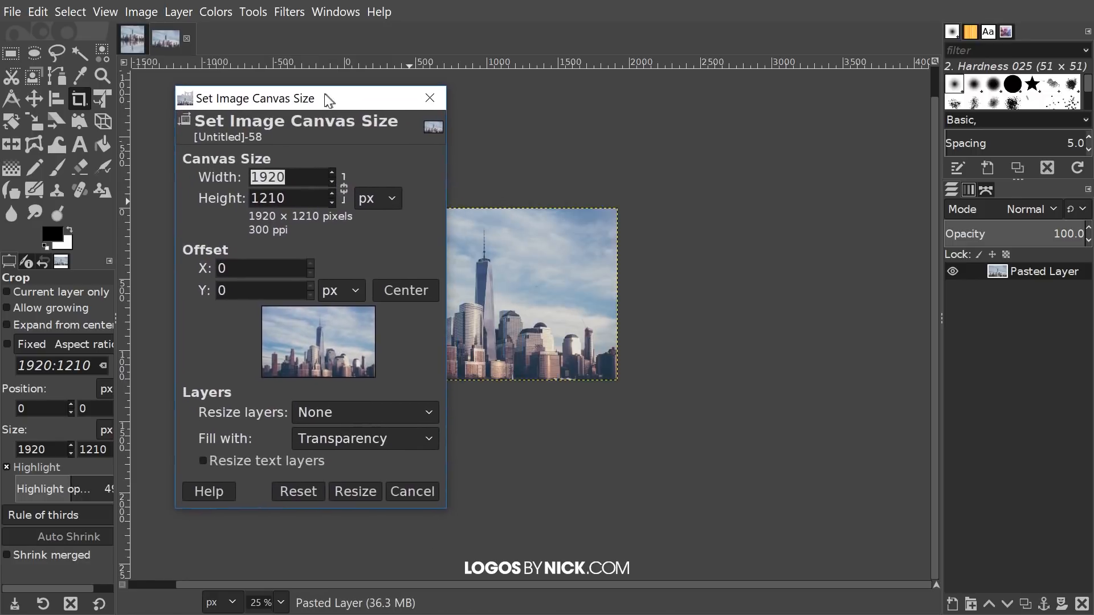
pyautogui.click(292, 198)
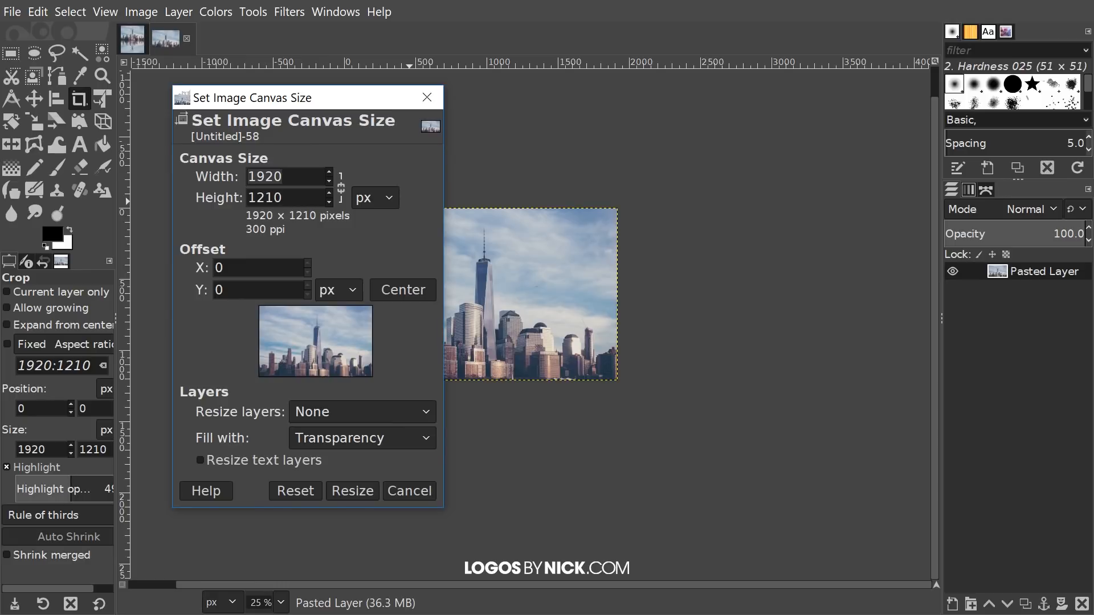
pyautogui.moveTo(291, 198); pyautogui.dragTo(233, 198)
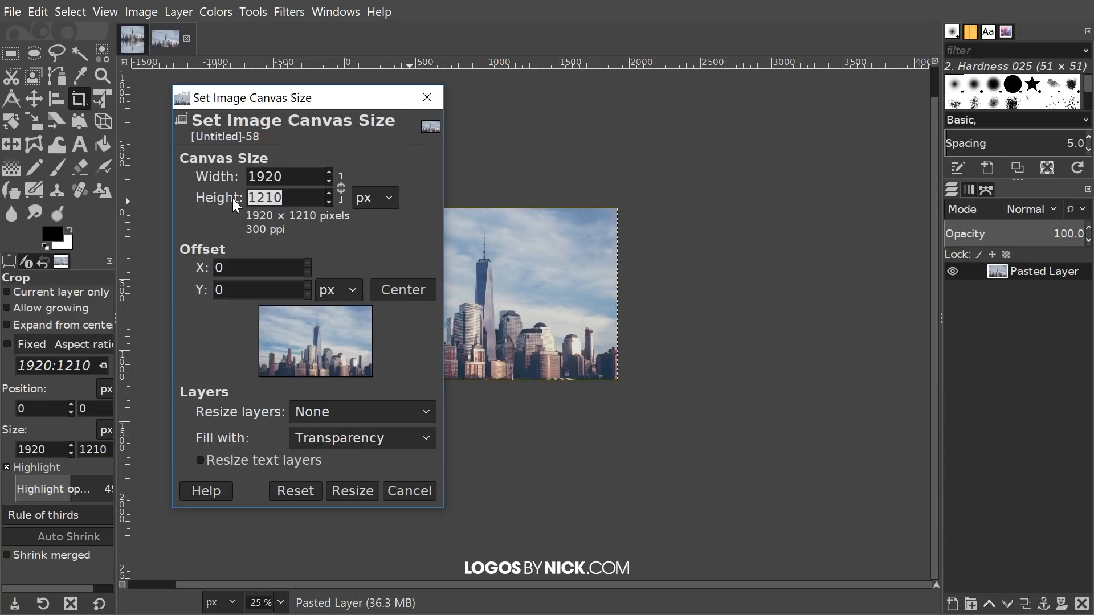
pyautogui.write('2400')
pyautogui.click(351, 491)
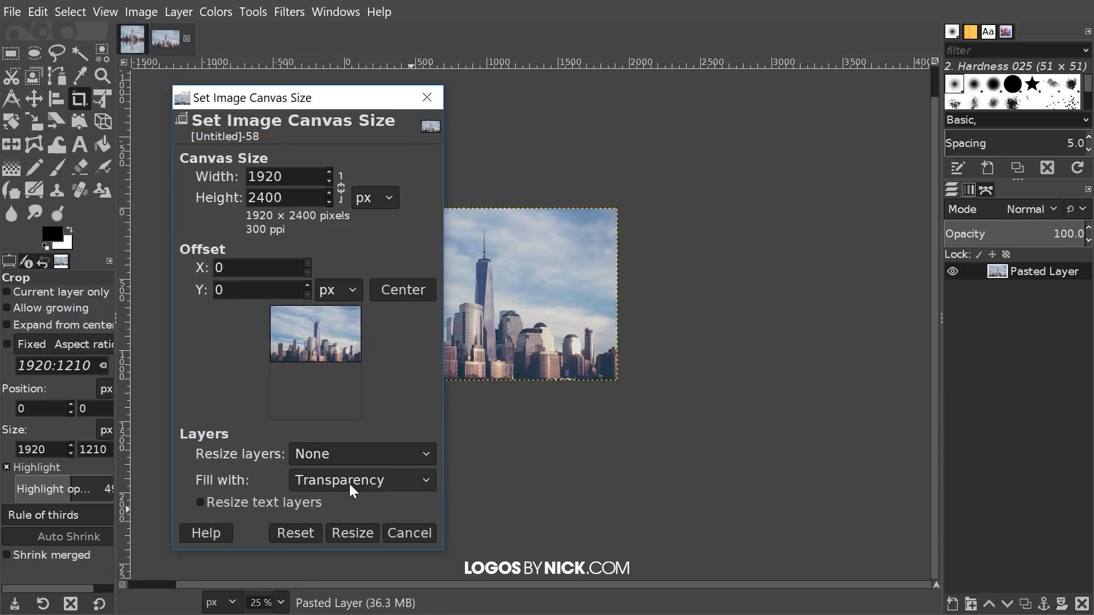
pyautogui.click(351, 533)
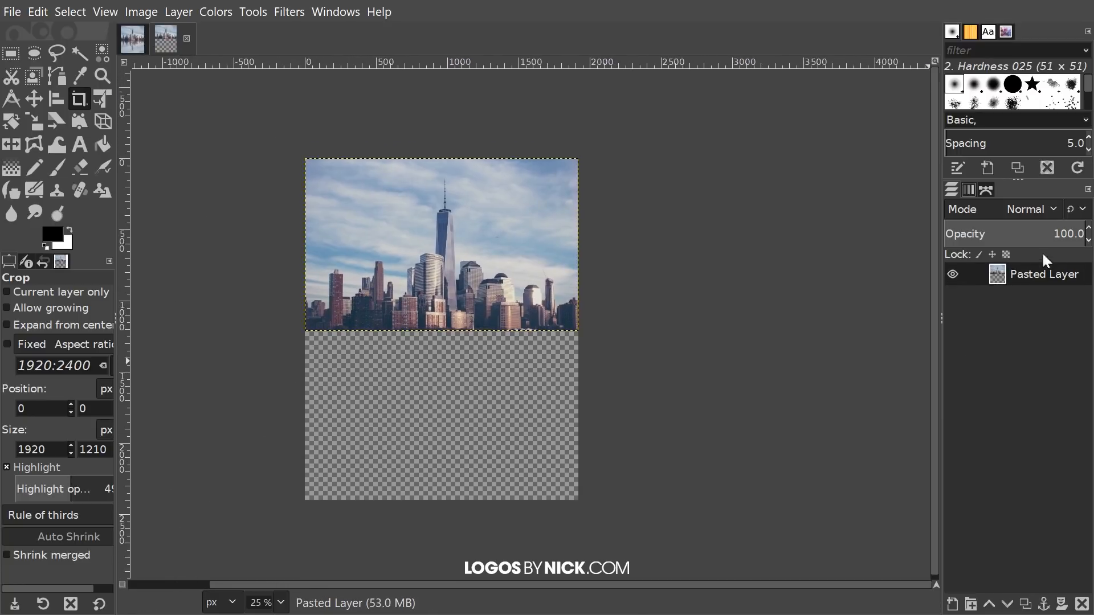
# - Duplicate the skyline layer and flip the copy vertically
pyautogui.doubleClick(1016, 275)
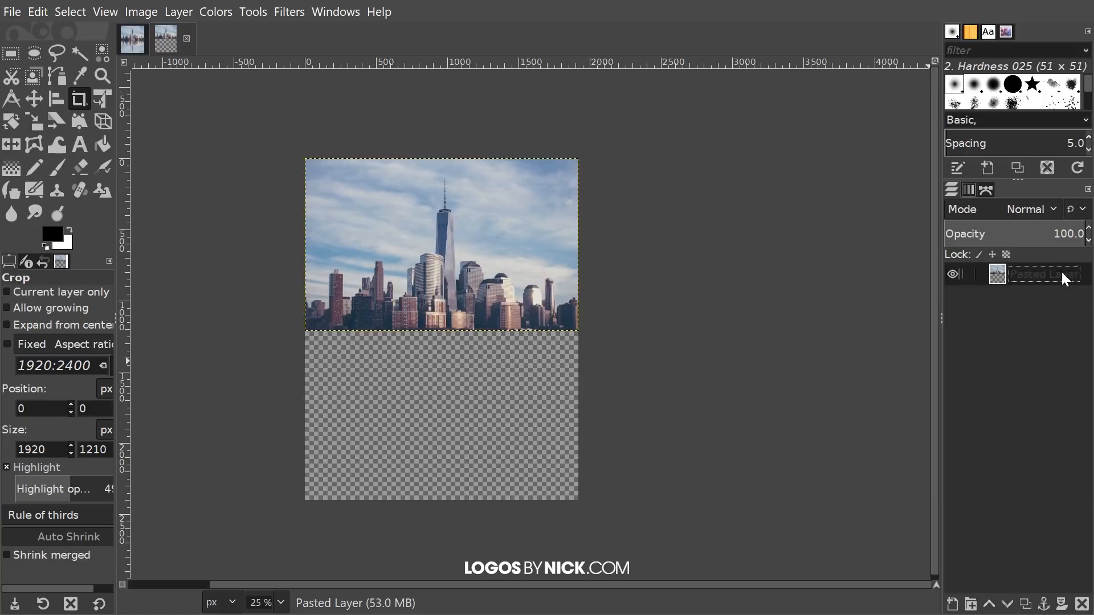
pyautogui.click(1025, 605)
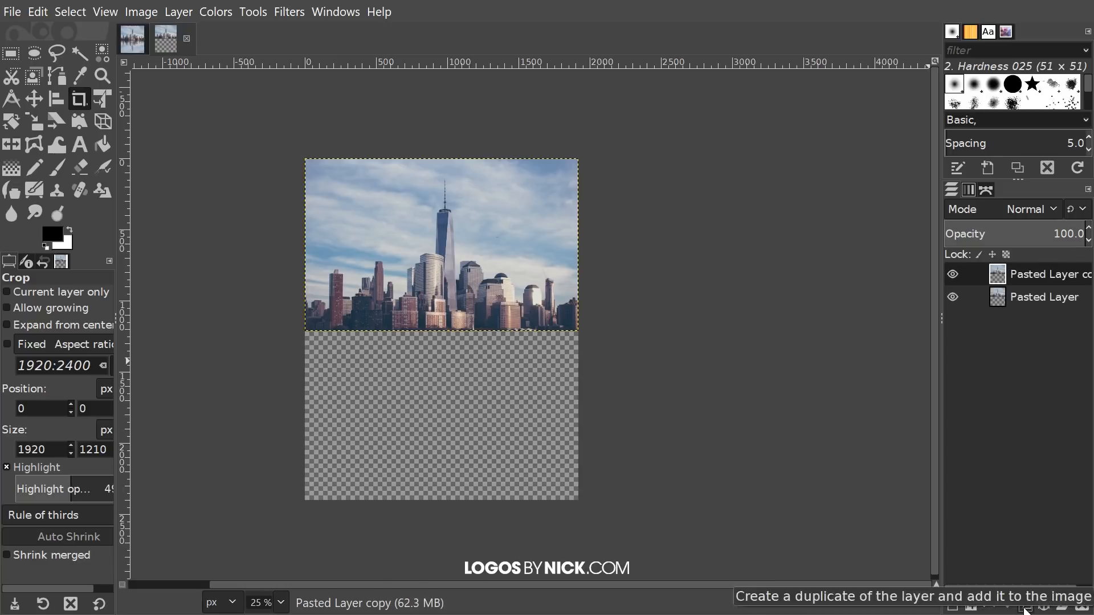
pyautogui.click(17, 143)
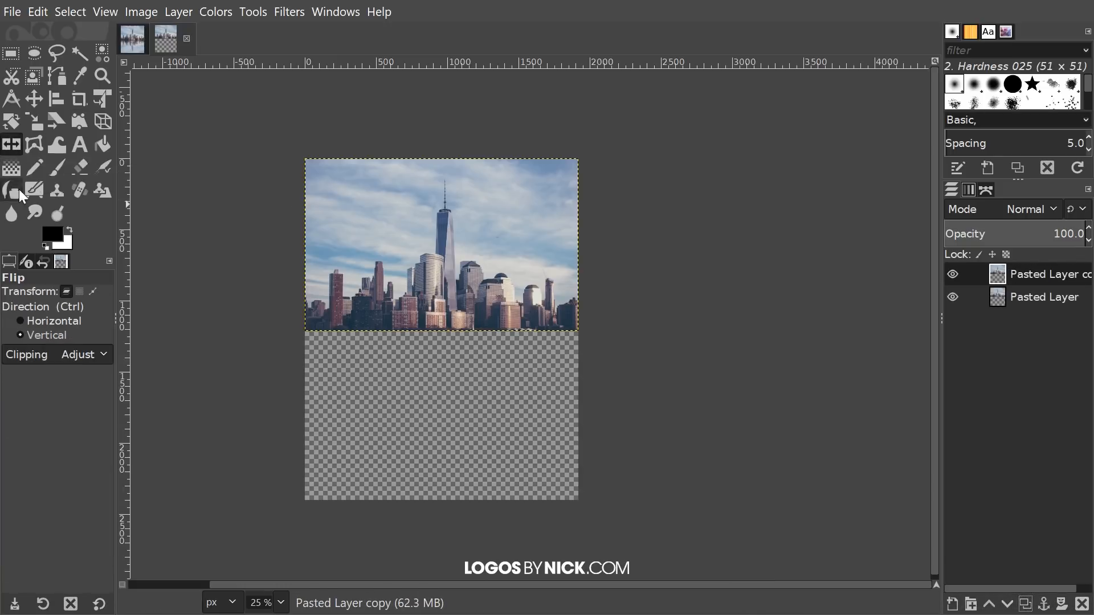
pyautogui.click(22, 334)
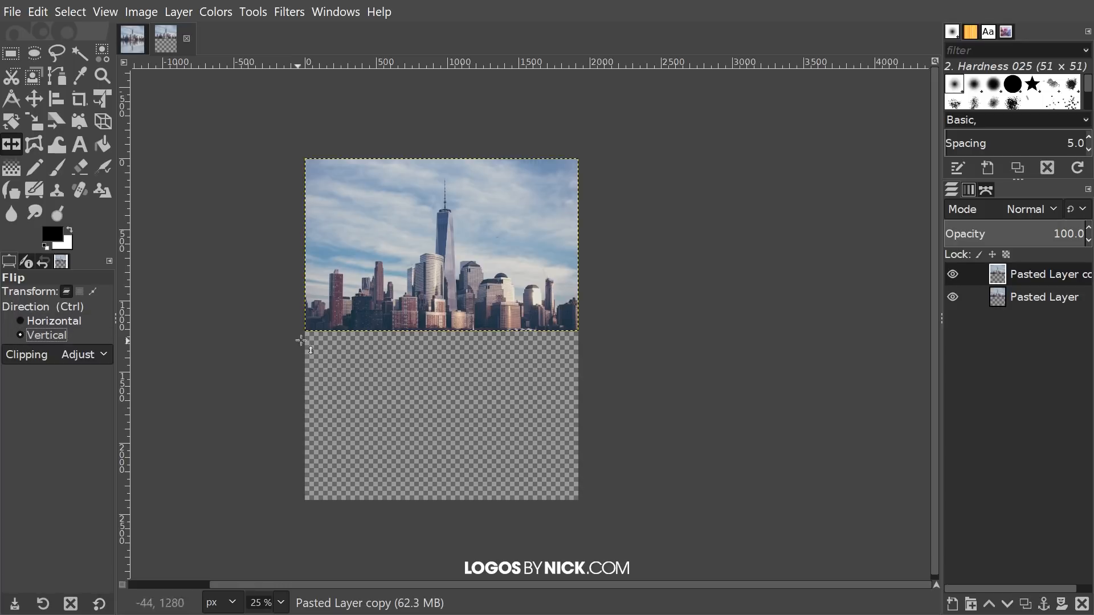
pyautogui.click(421, 302)
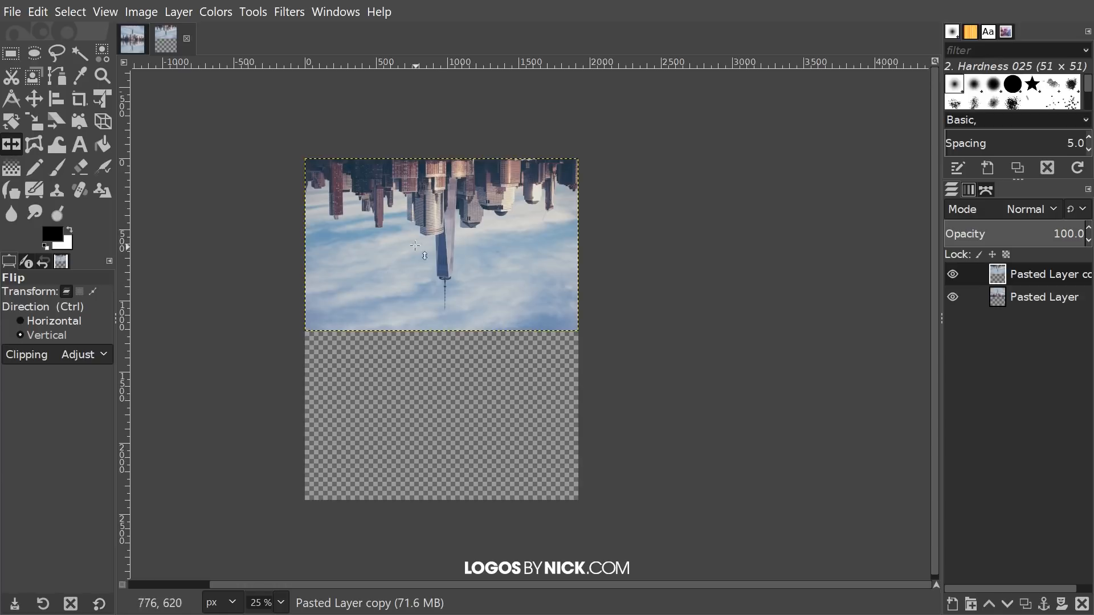
# - Align the flipped copy to the bottom edge of the canvas, relative to the image
pyautogui.click(62, 96)
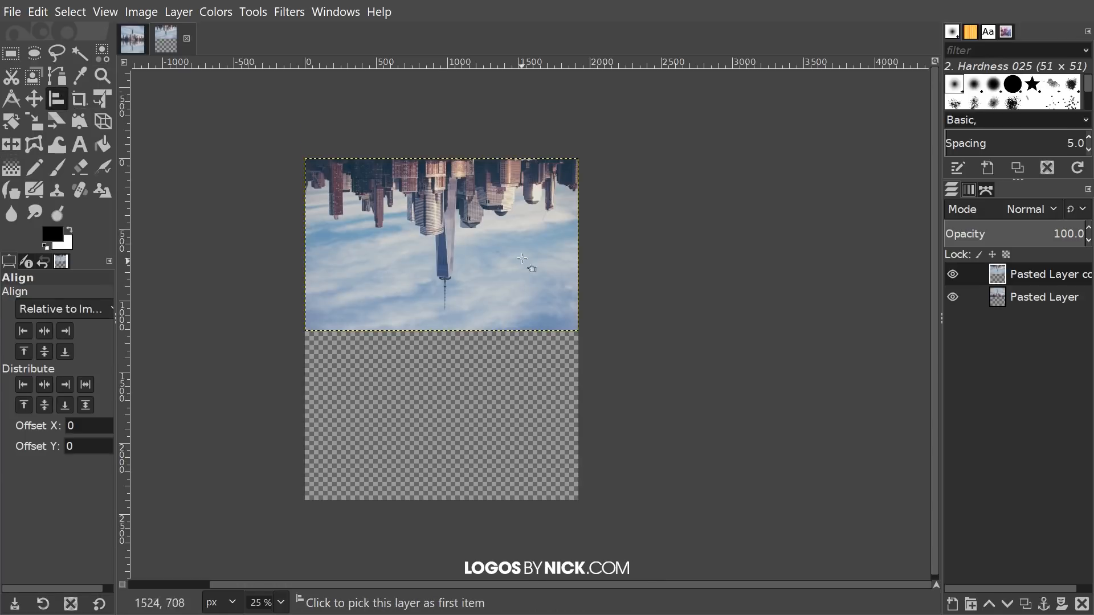
pyautogui.click(454, 192)
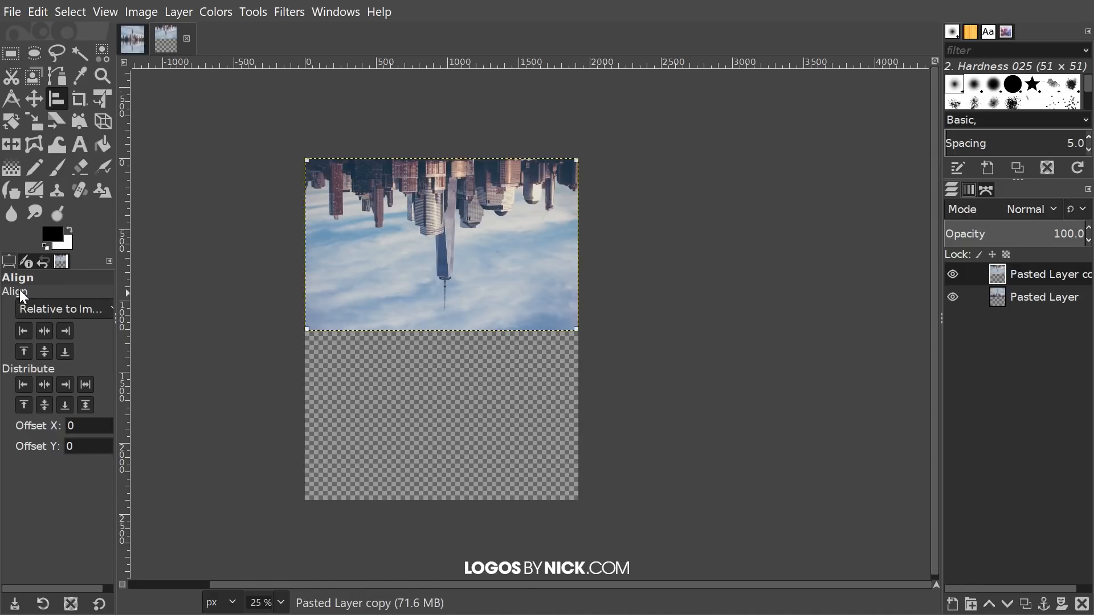
pyautogui.click(43, 311)
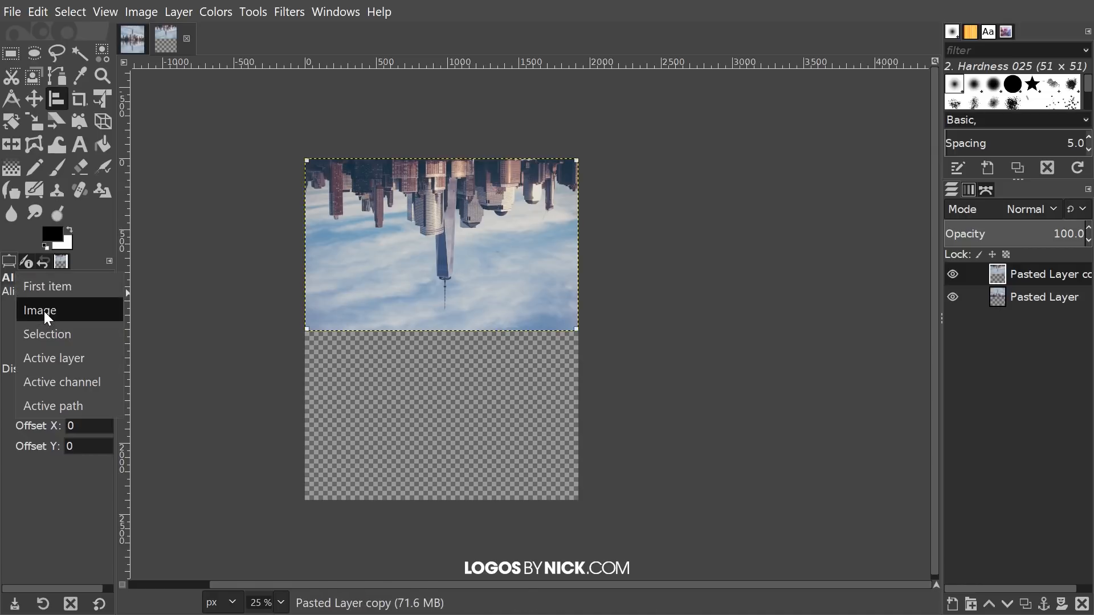
pyautogui.click(45, 308)
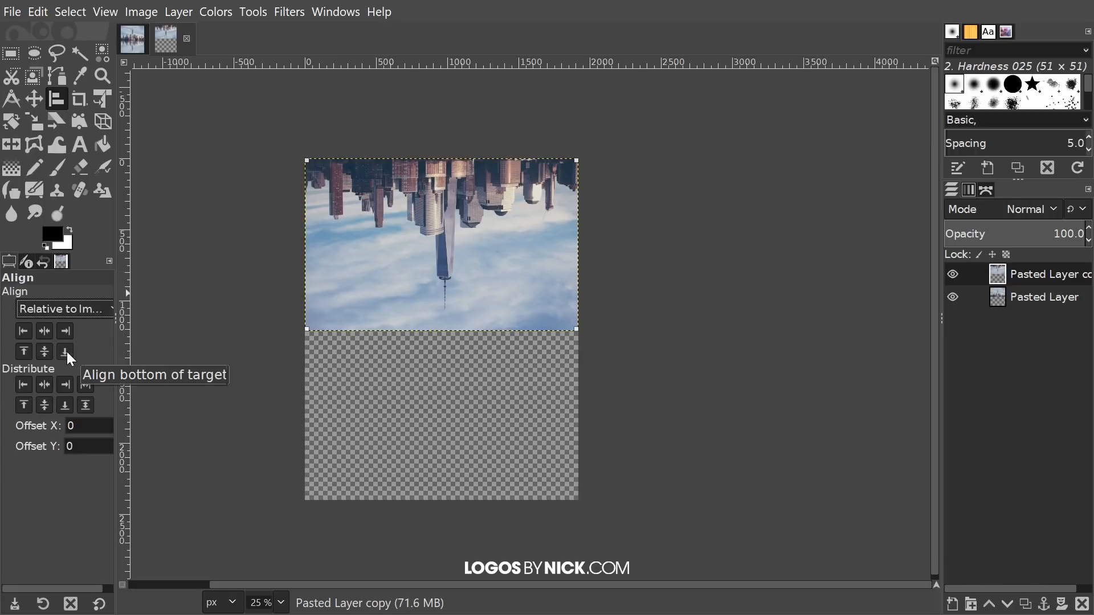
pyautogui.click(65, 351)
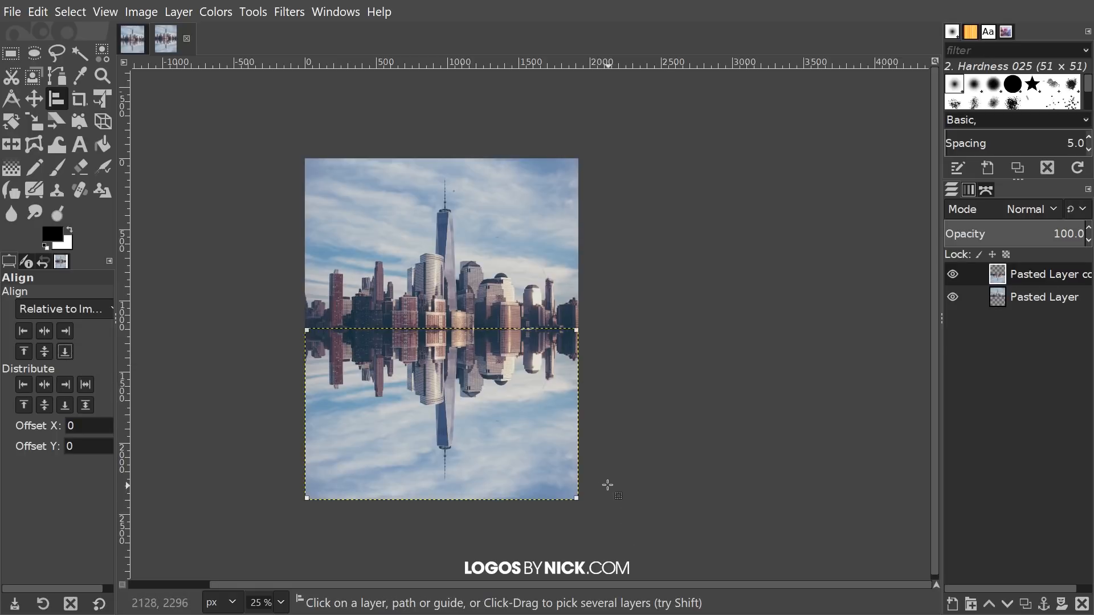
# - Apply a Gaussian Blur with Size X and Size Y of 5.40 to the flipped reflection layer
pyautogui.click(34, 98)
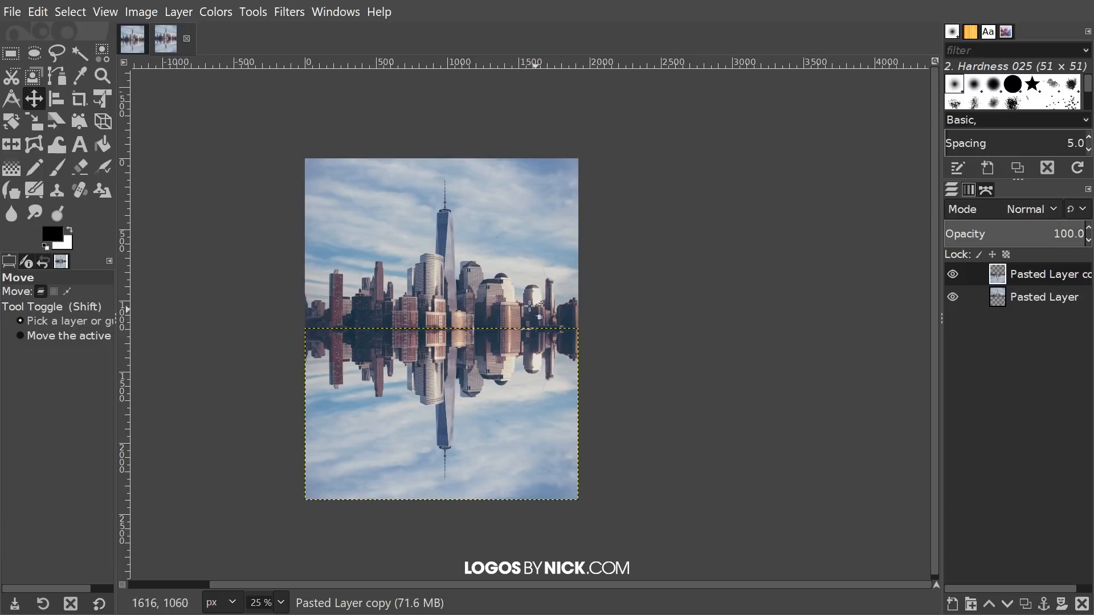
pyautogui.scroll(1, 518, 315)
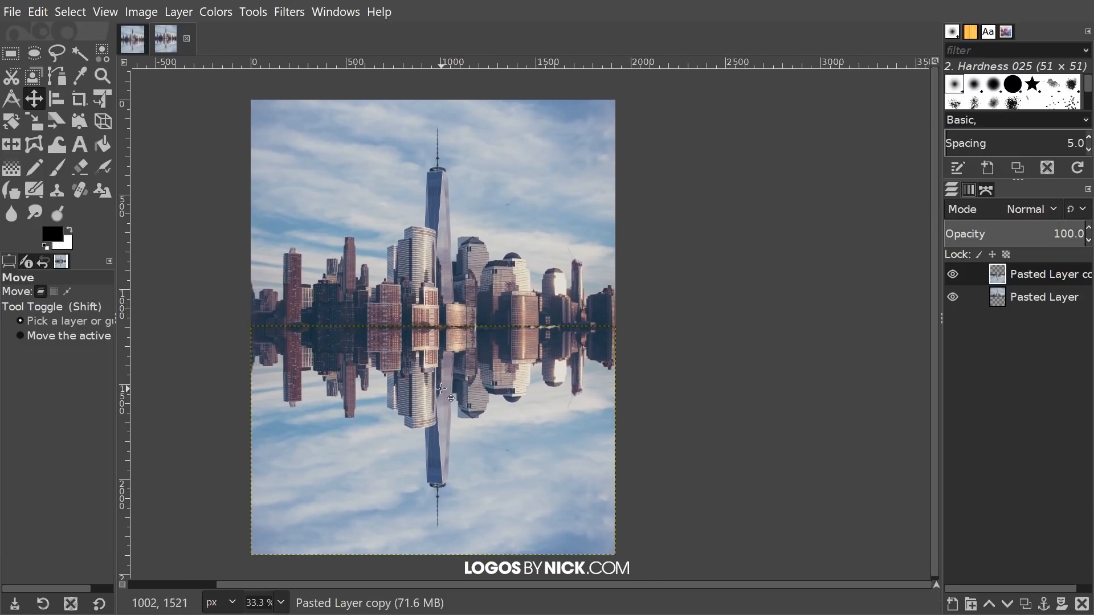
pyautogui.click(288, 12)
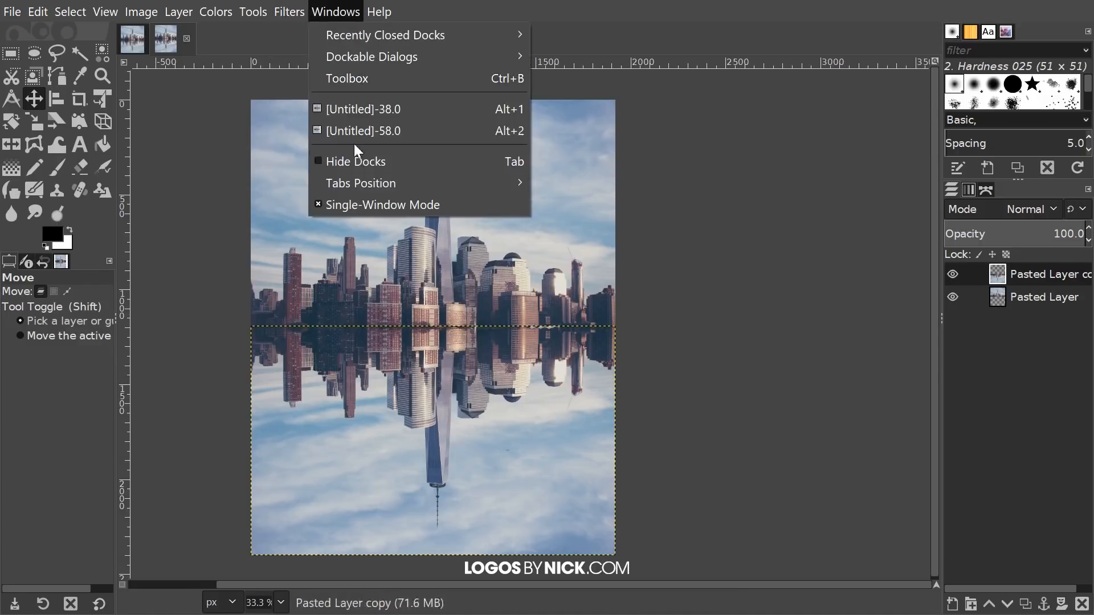
pyautogui.moveTo(319, 131)
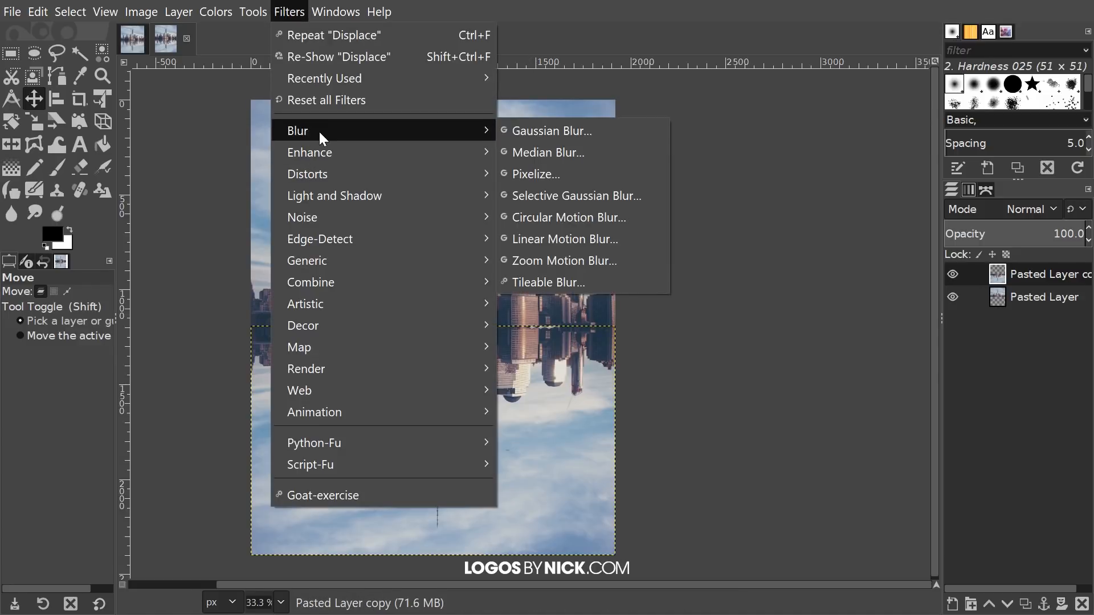
pyautogui.click(603, 129)
pyautogui.moveTo(1060, 309); pyautogui.dragTo(697, 123)
pyautogui.moveTo(597, 211); pyautogui.dragTo(604, 216)
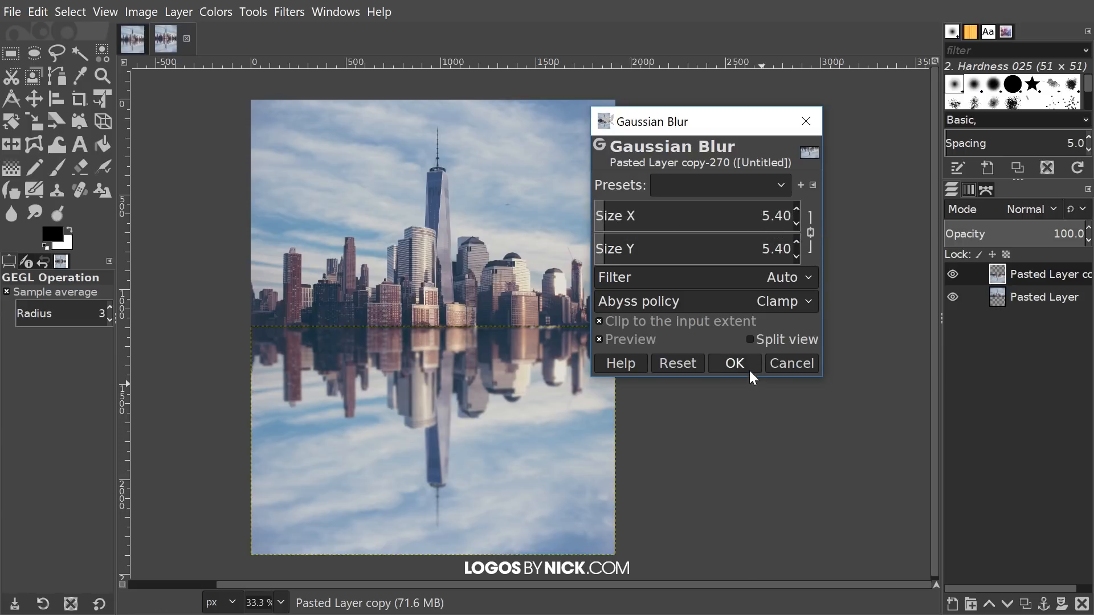
pyautogui.click(746, 363)
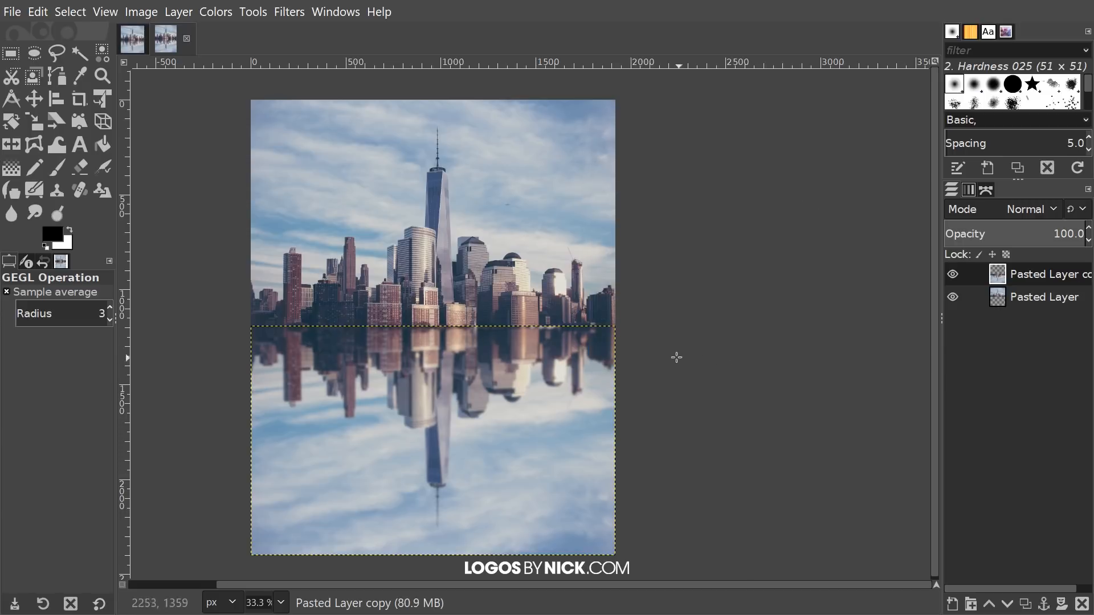
# - Apply a Linear Motion Blur to the flipped reflection layer with Length 80.43 and Angle 90
pyautogui.moveTo(674, 356); pyautogui.dragTo(630, 340)
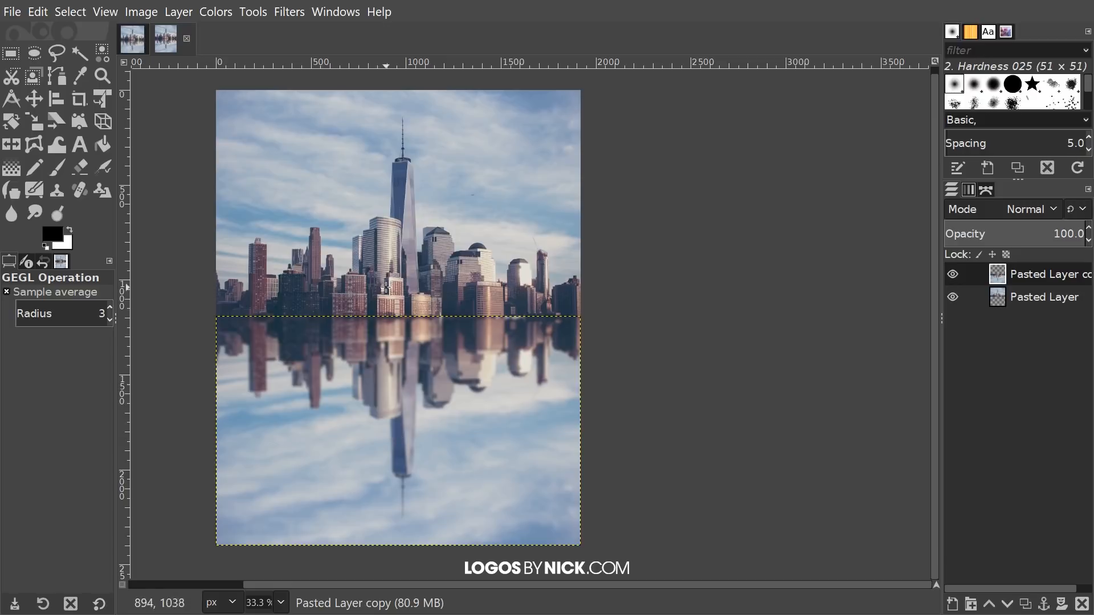
pyautogui.click(296, 12)
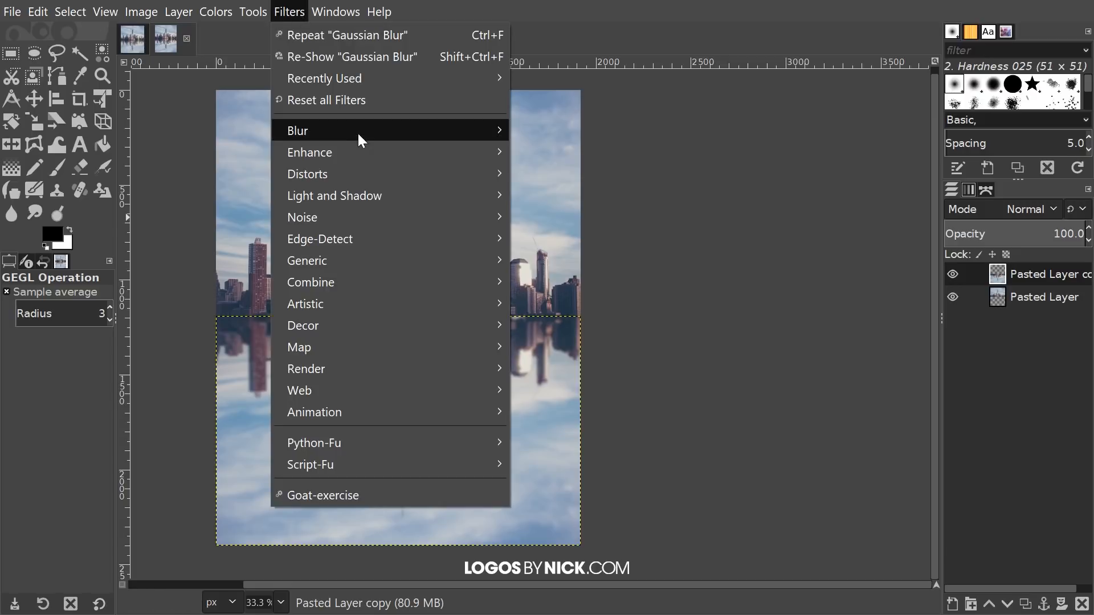
pyautogui.moveTo(357, 131)
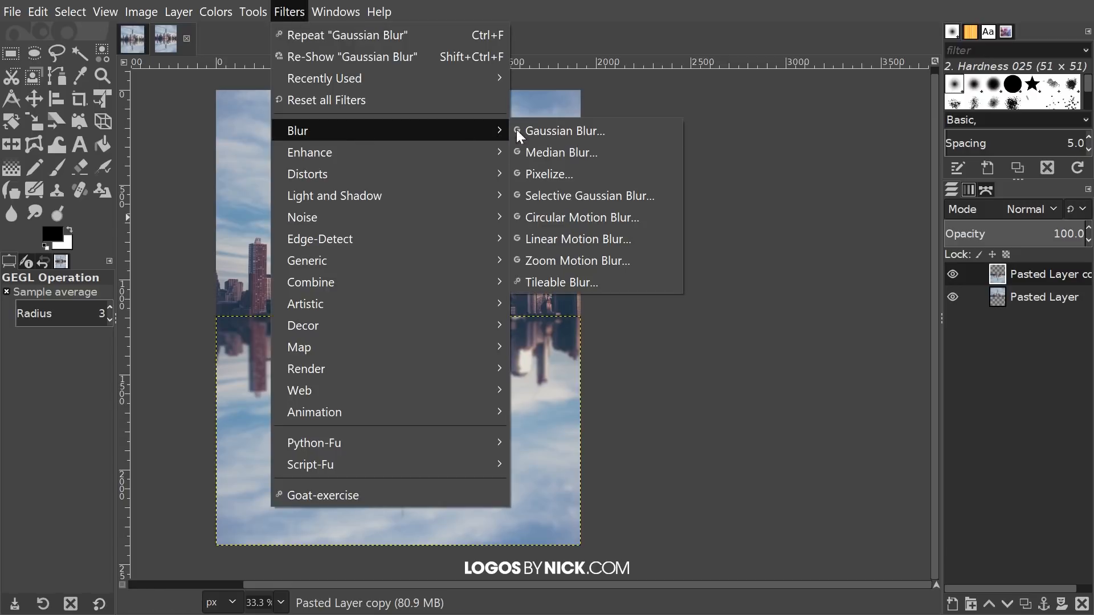
pyautogui.click(573, 242)
pyautogui.moveTo(713, 121); pyautogui.dragTo(696, 120)
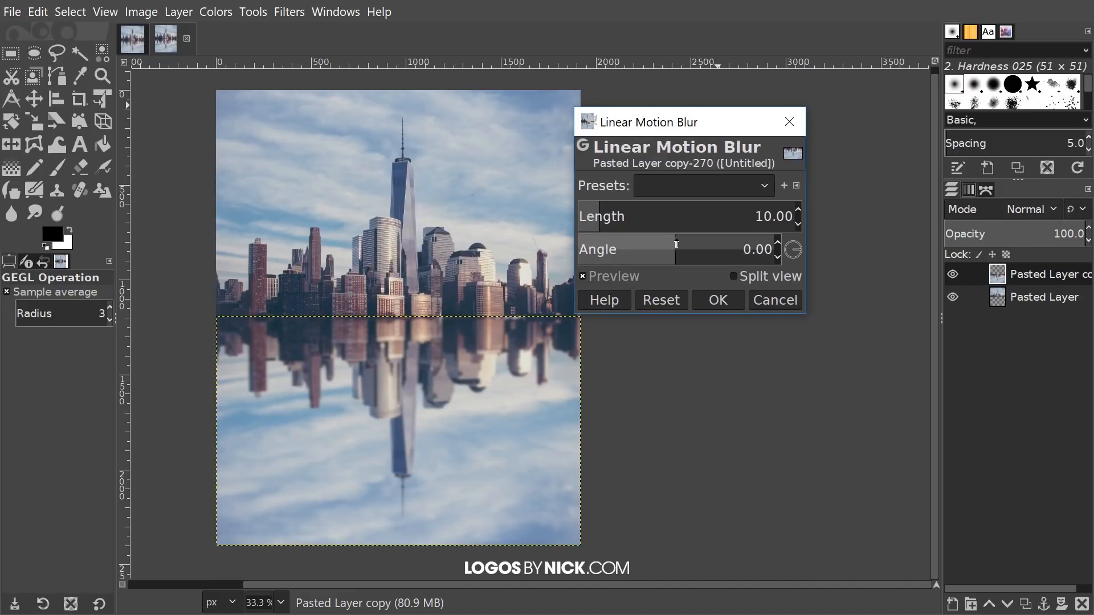
pyautogui.moveTo(677, 246); pyautogui.dragTo(724, 251)
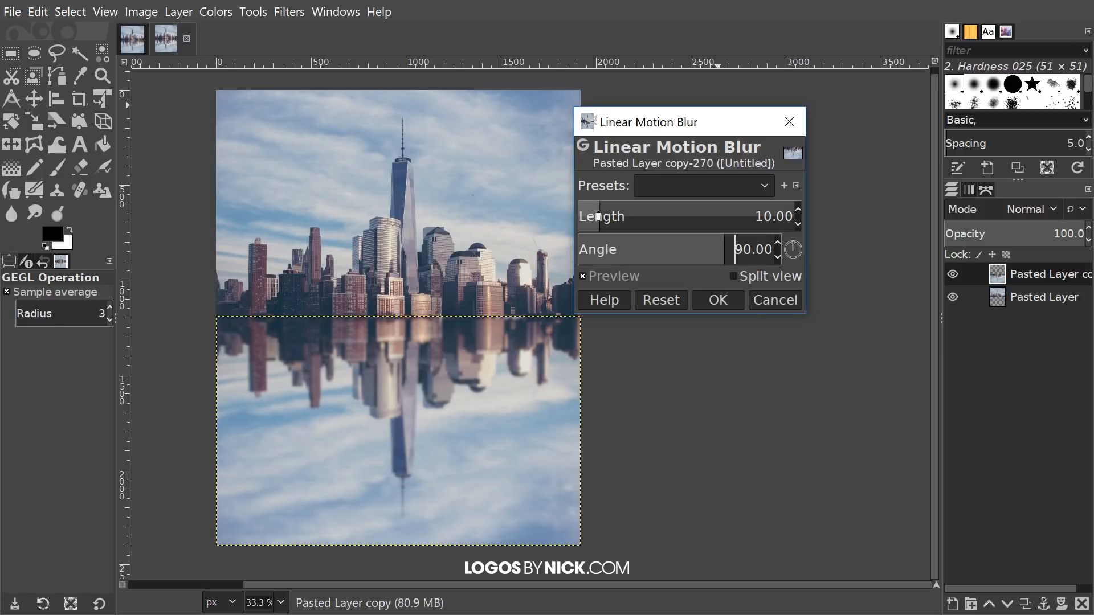
pyautogui.moveTo(598, 207); pyautogui.dragTo(660, 210)
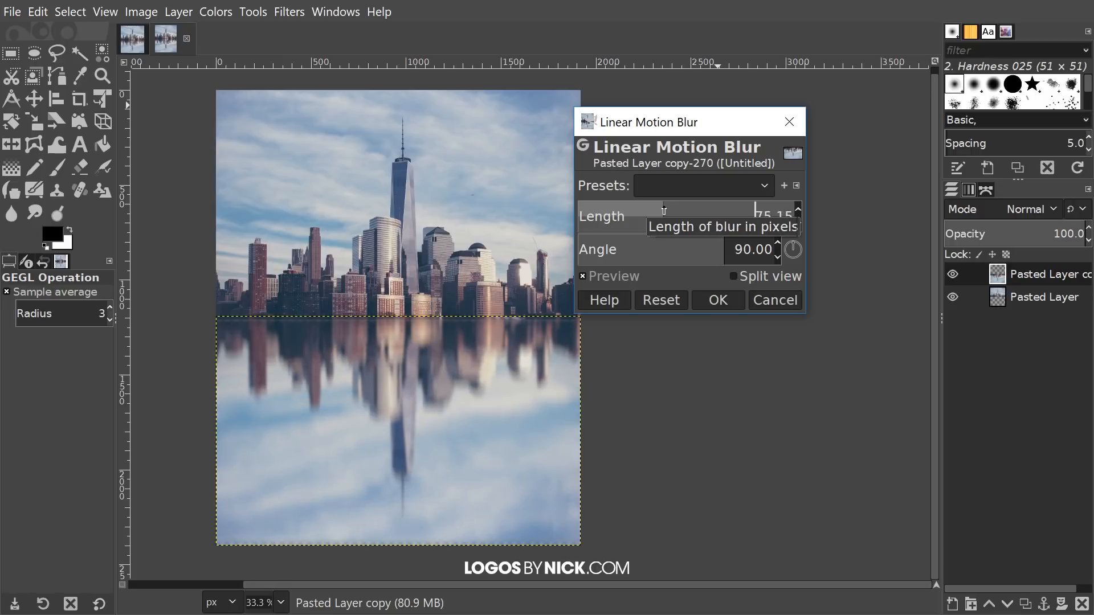
pyautogui.moveTo(664, 211); pyautogui.dragTo(668, 211)
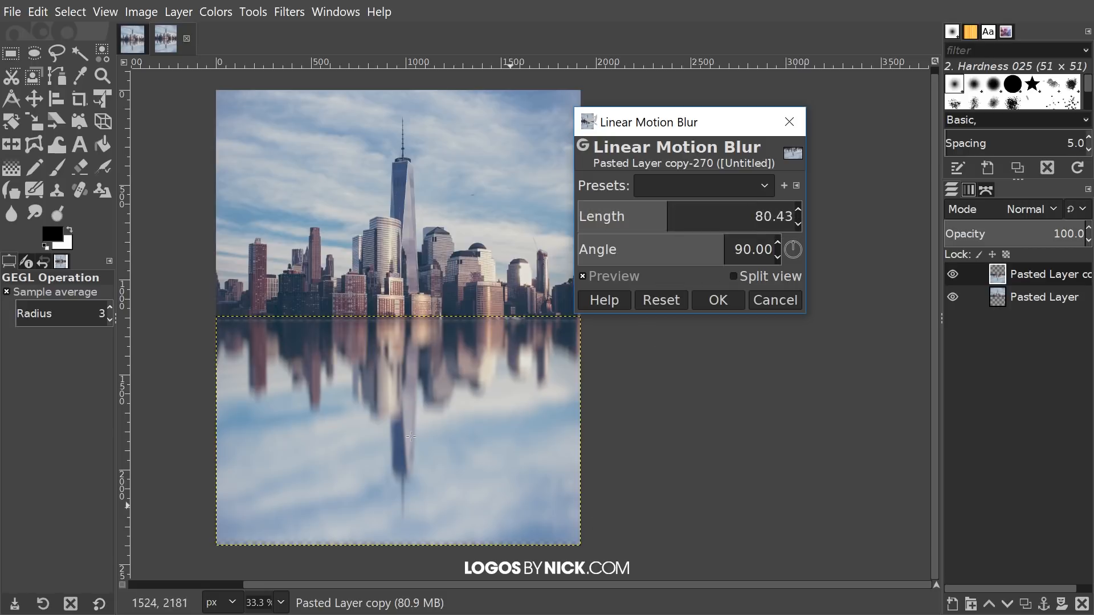
pyautogui.click(716, 295)
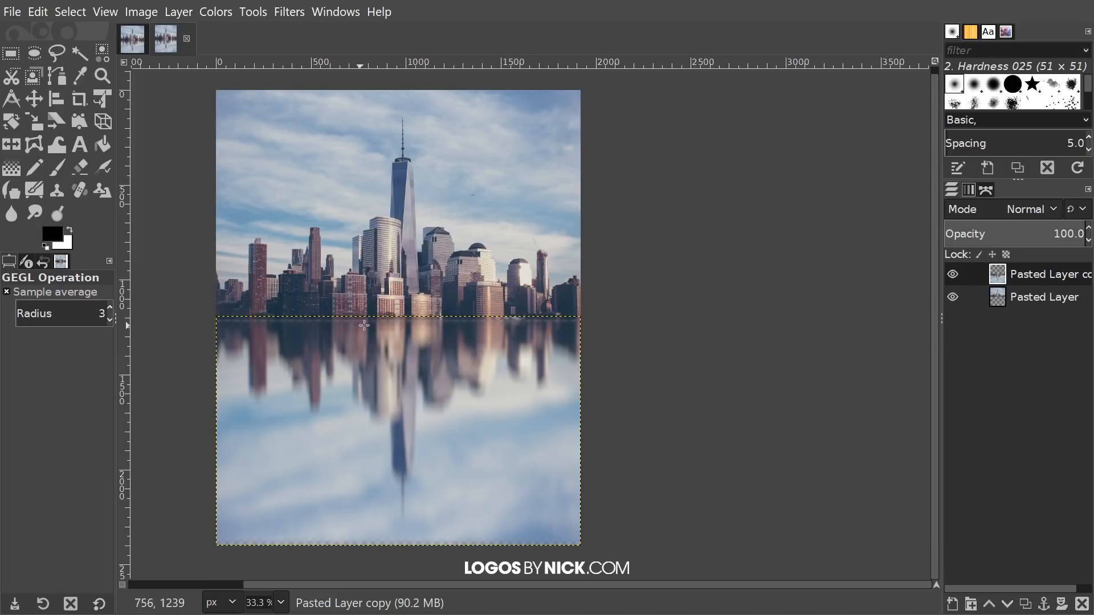
# - Move the reflection layer up slightly so its faded edge overlaps the base of the skyline and covers the seam
pyautogui.keyDown('ctrl'); pyautogui.scroll(5, 374, 323); pyautogui.keyUp('ctrl')
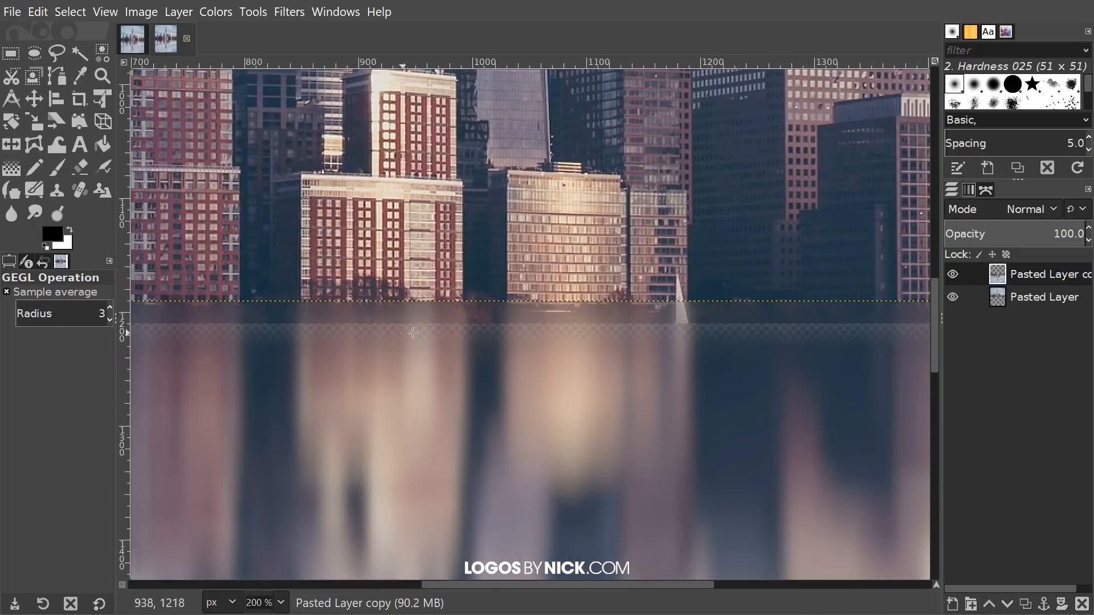
pyautogui.keyDown('ctrl'); pyautogui.scroll(-5, 521, 331); pyautogui.keyUp('ctrl')
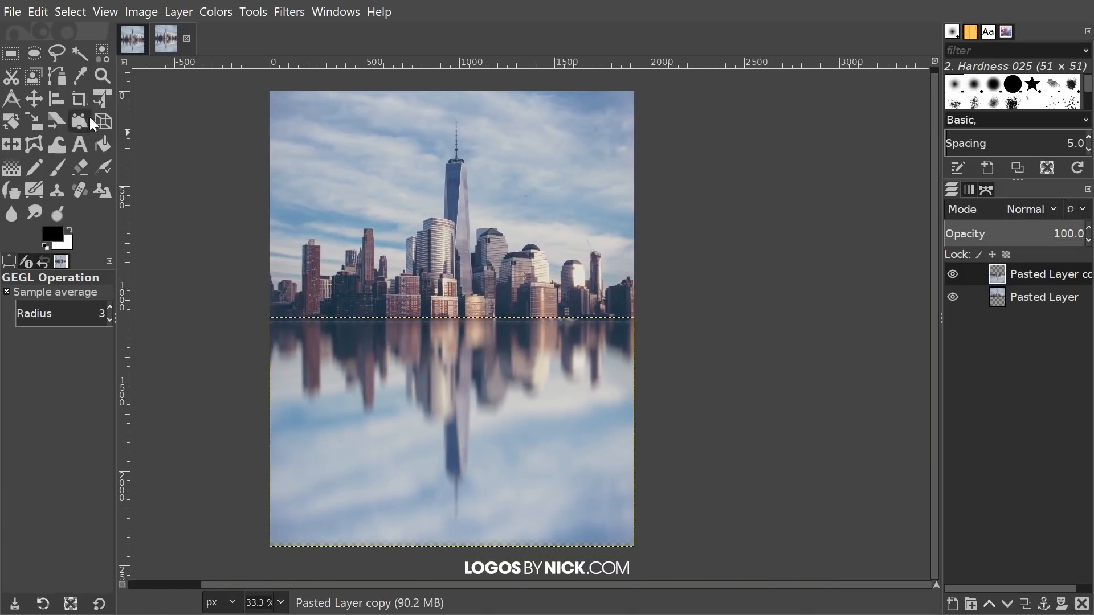
pyautogui.click(40, 95)
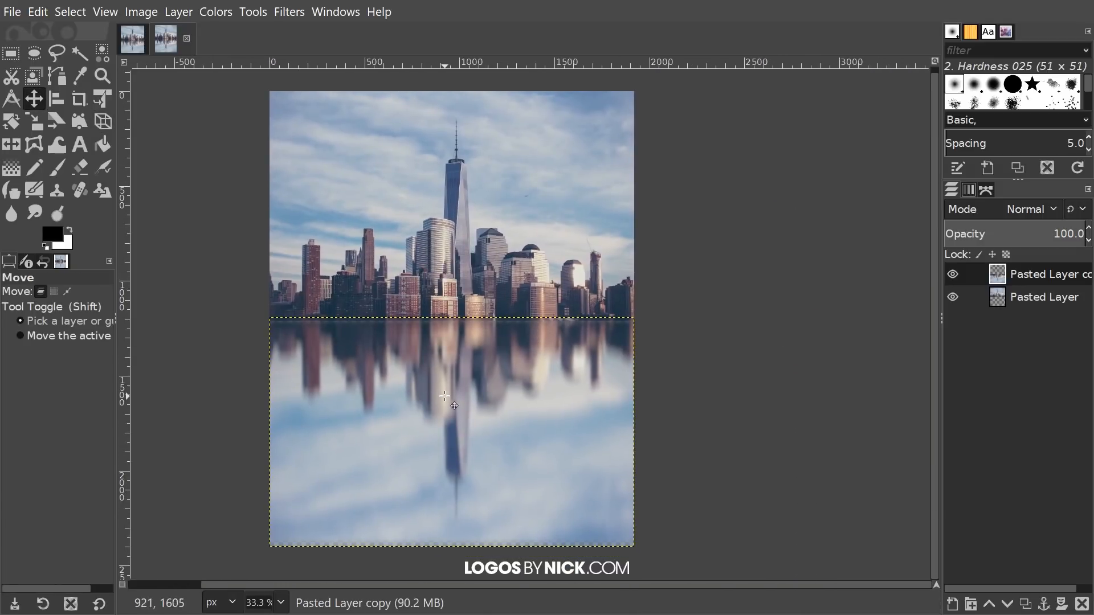
pyautogui.moveTo(447, 396); pyautogui.dragTo(447, 391)
pyautogui.moveTo(715, 418); pyautogui.dragTo(697, 403)
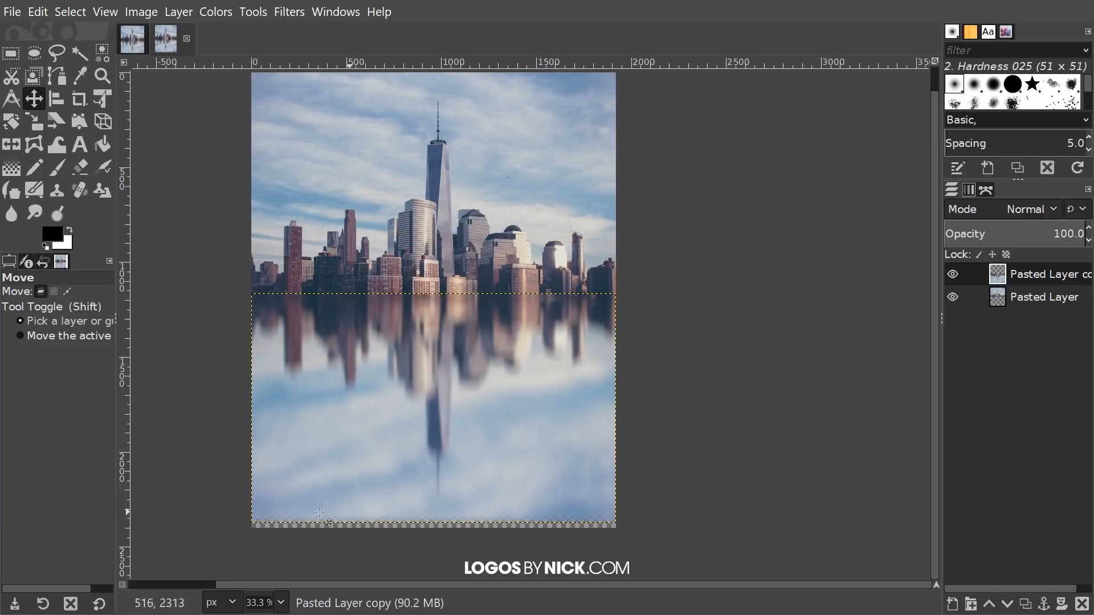
# - Crop the image to 1920 × 2280 px, cutting off the empty transparent strip below the reflection
pyautogui.moveTo(647, 378); pyautogui.dragTo(679, 423)
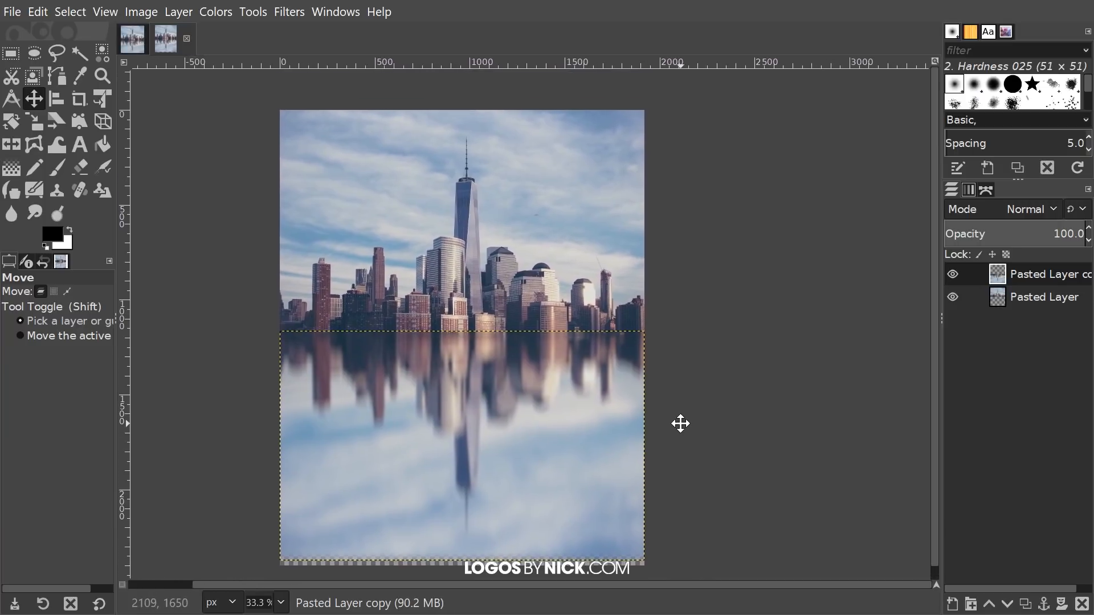
pyautogui.click(79, 101)
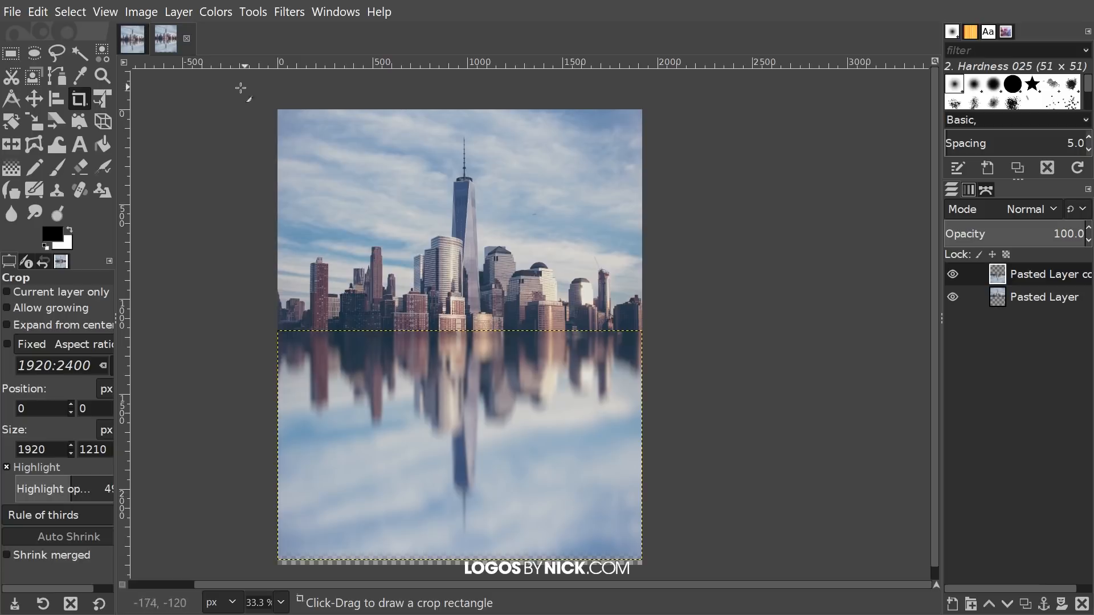
pyautogui.moveTo(215, 91); pyautogui.dragTo(776, 543)
pyautogui.press('Return')
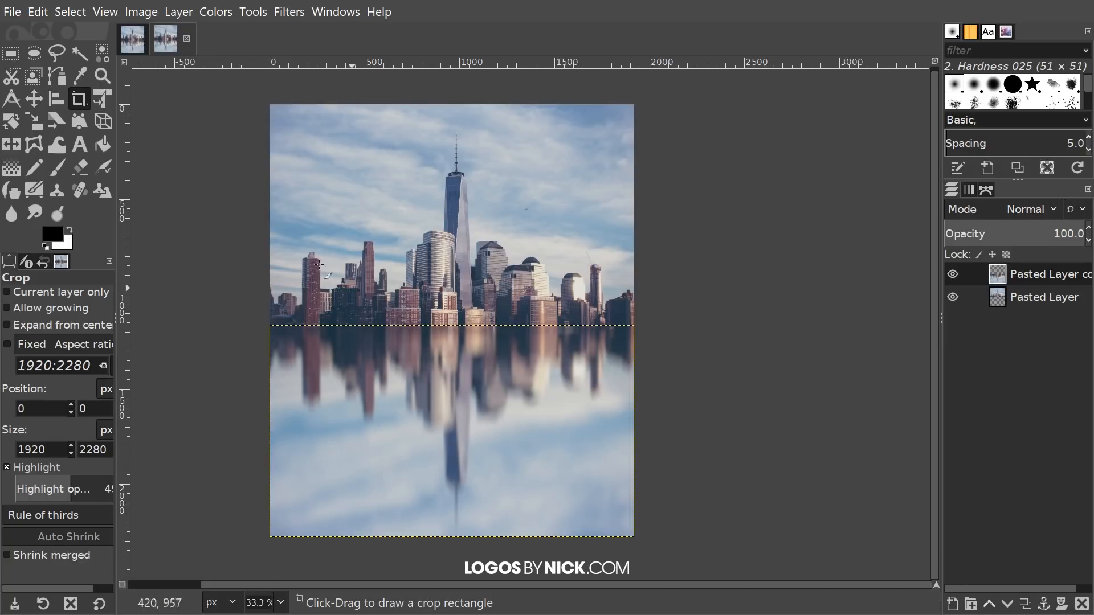
# - Distort the reflection with wavy Warp Transform strokes in Move pixels mode across the mirrored buildings and sky, and commit the warp
pyautogui.click(55, 146)
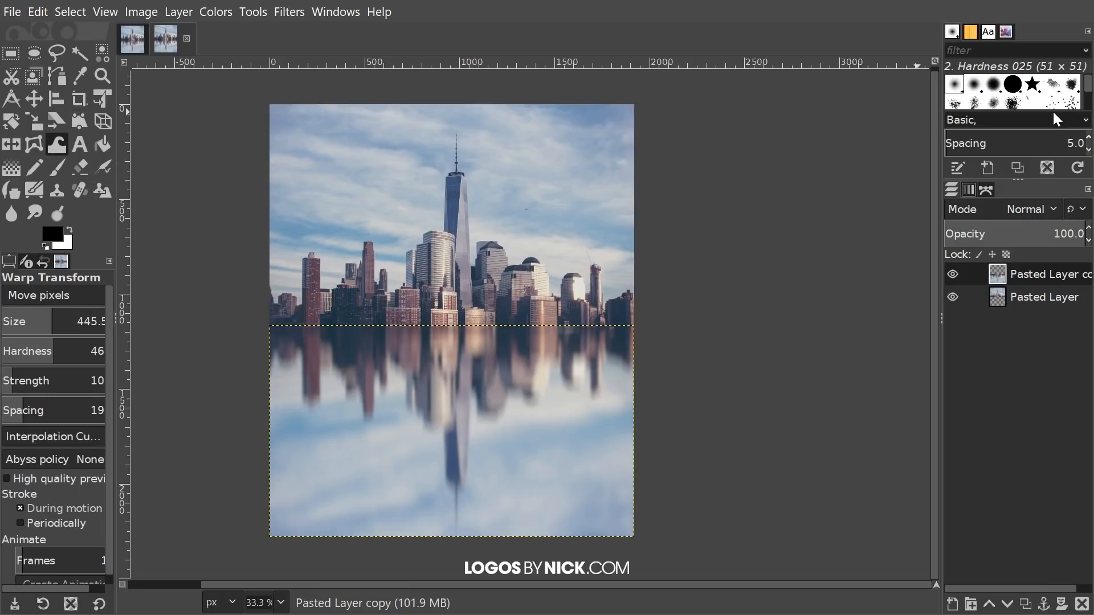
pyautogui.scroll(3, 1014, 93)
pyautogui.scroll(-1, 988, 88)
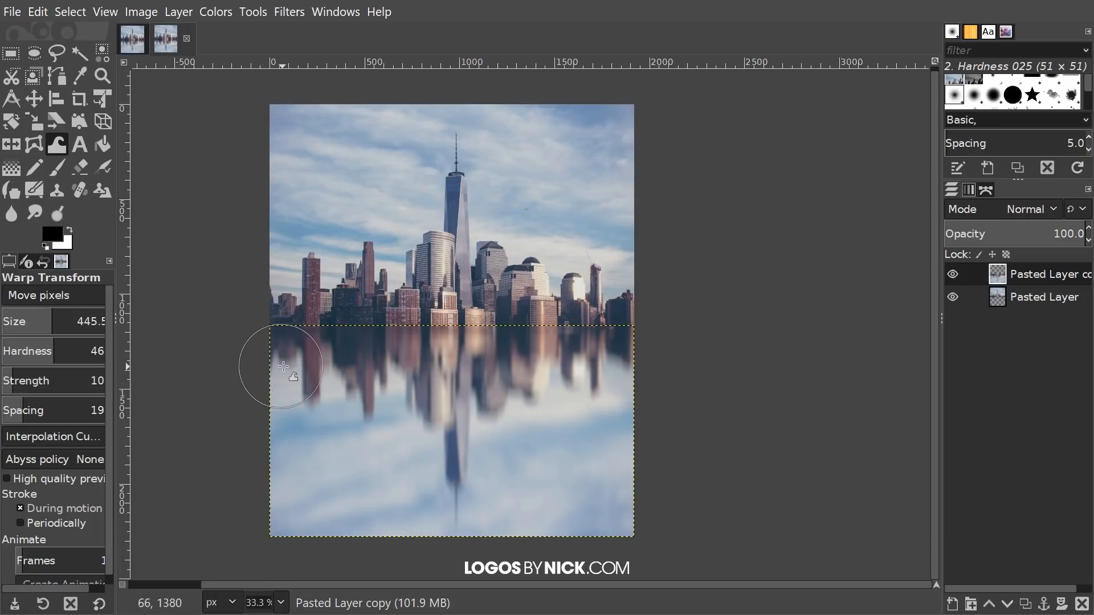
pyautogui.moveTo(455, 366)
pyautogui.mouseDown()
pyautogui.moveTo(619, 367)
pyautogui.moveTo(671, 445)
pyautogui.mouseUp()
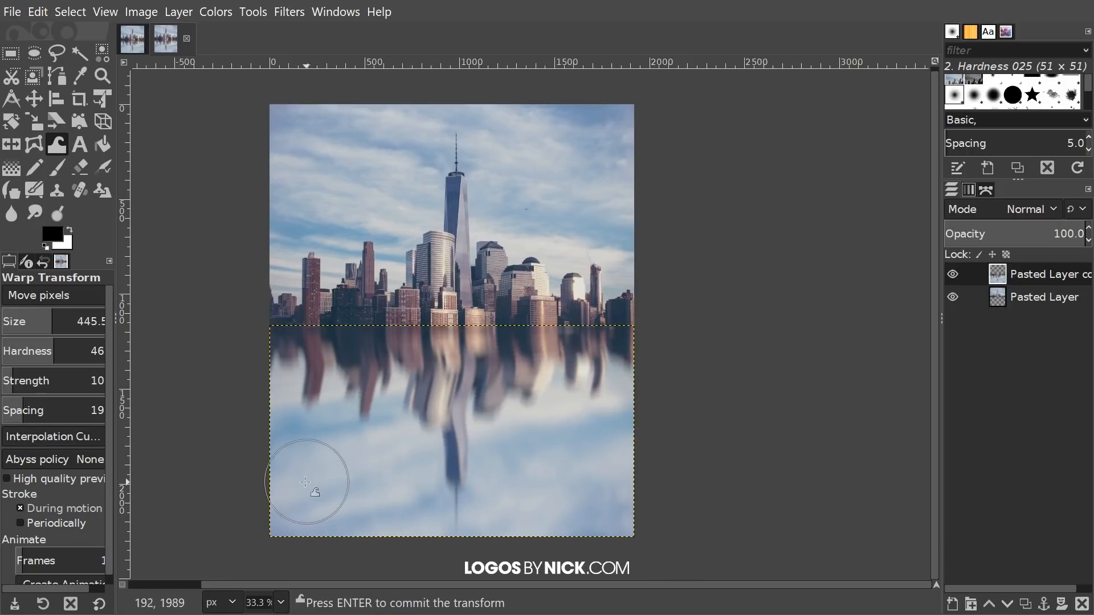
pyautogui.moveTo(294, 480); pyautogui.dragTo(616, 473)
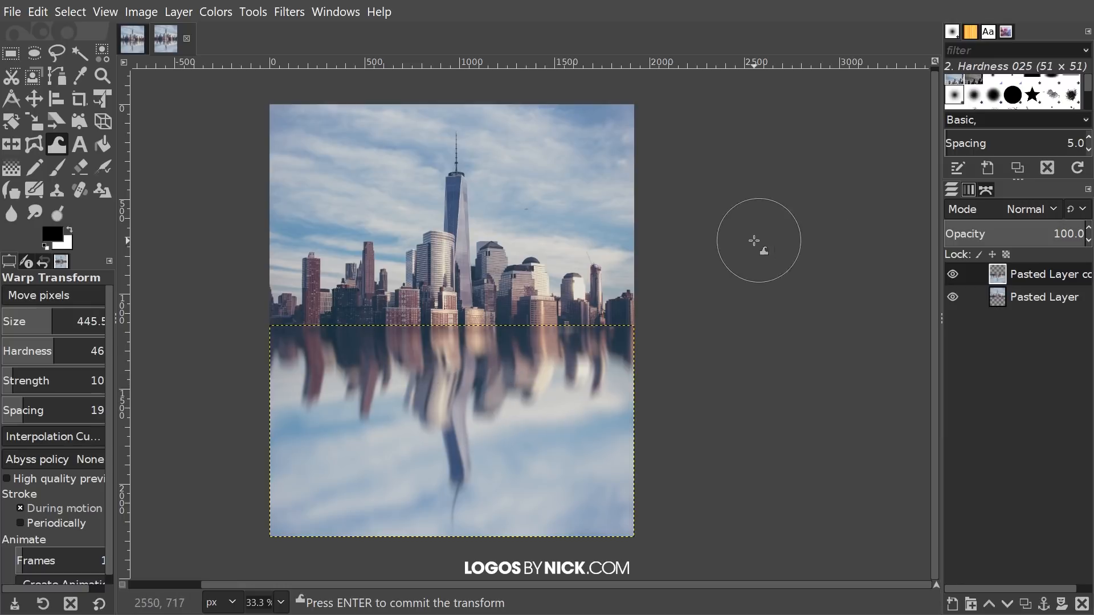
pyautogui.moveTo(691, 265)
pyautogui.mouseDown()
pyautogui.moveTo(699, 273)
pyautogui.moveTo(682, 275)
pyautogui.mouseUp()
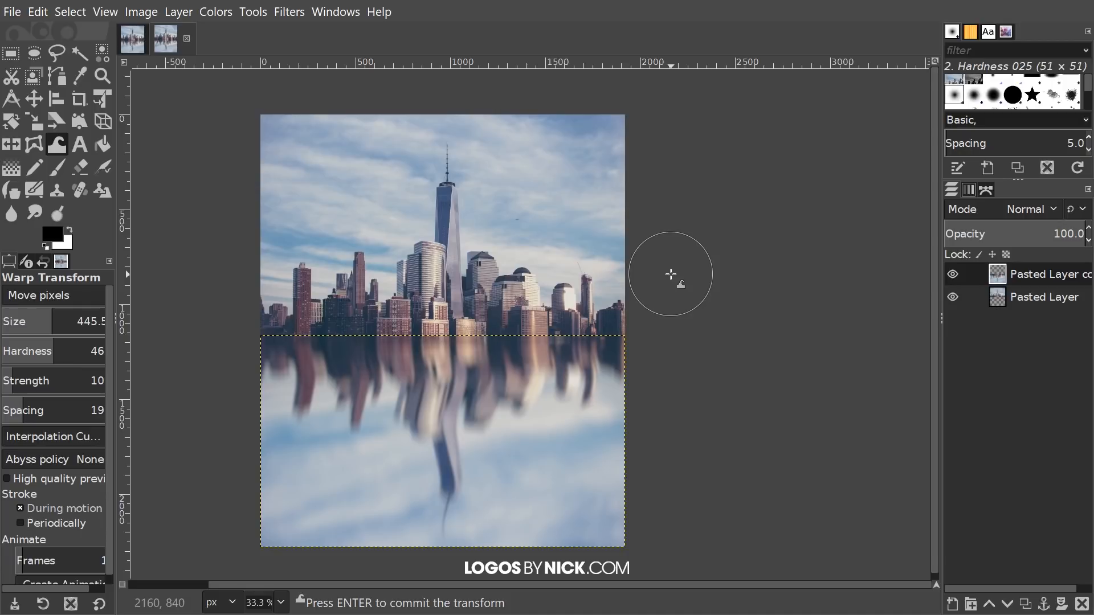
pyautogui.click(35, 100)
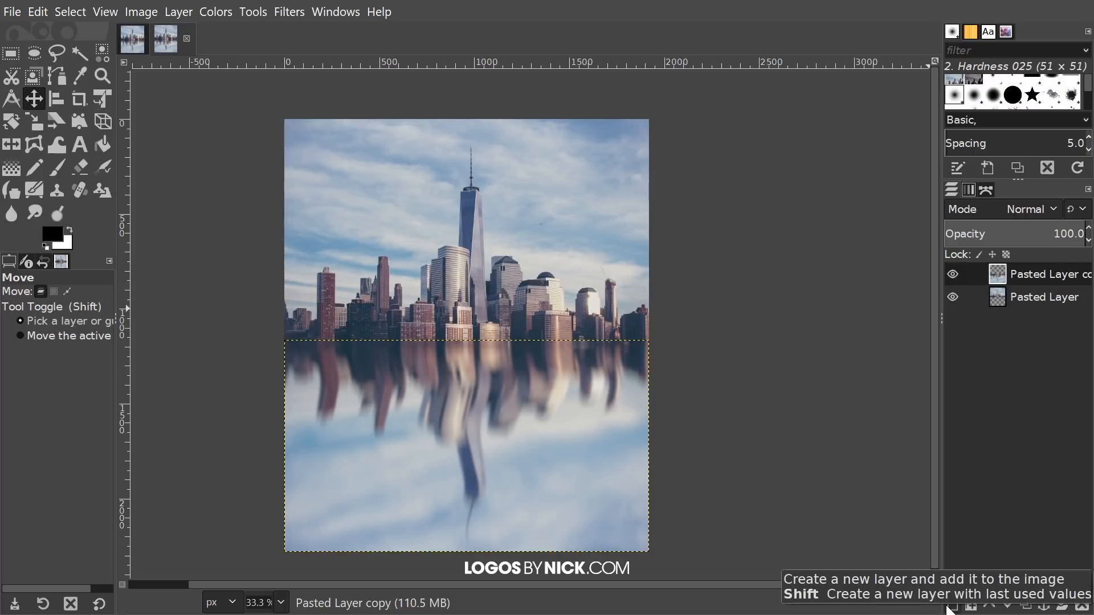
# - Add a new transparent 1920 × 2280 px layer above the reflection and fill it with the black foreground color
pyautogui.click(953, 607)
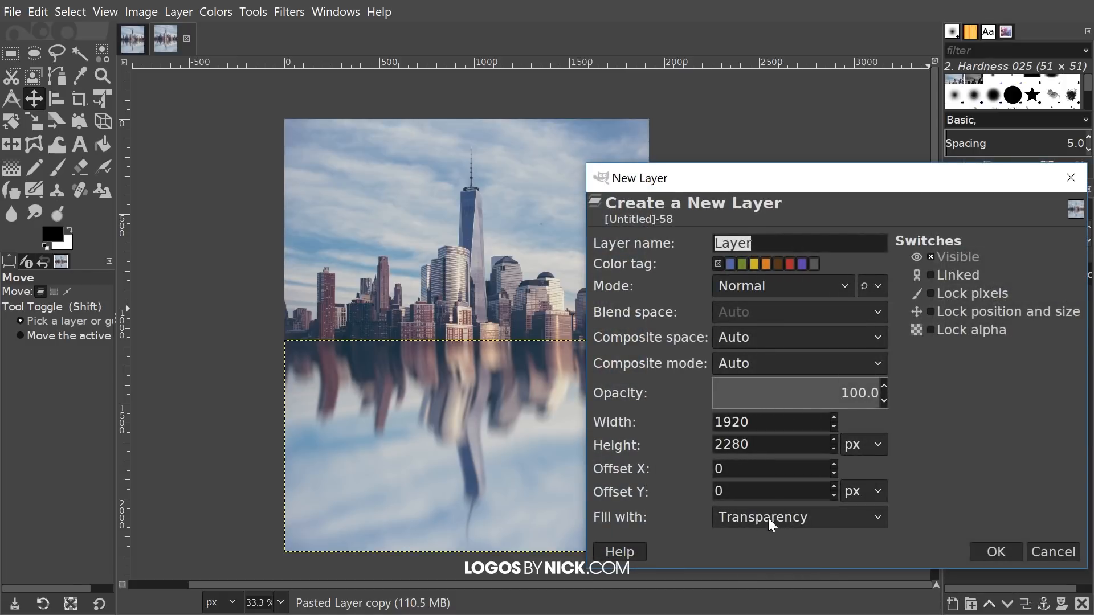
pyautogui.moveTo(860, 179); pyautogui.dragTo(786, 134)
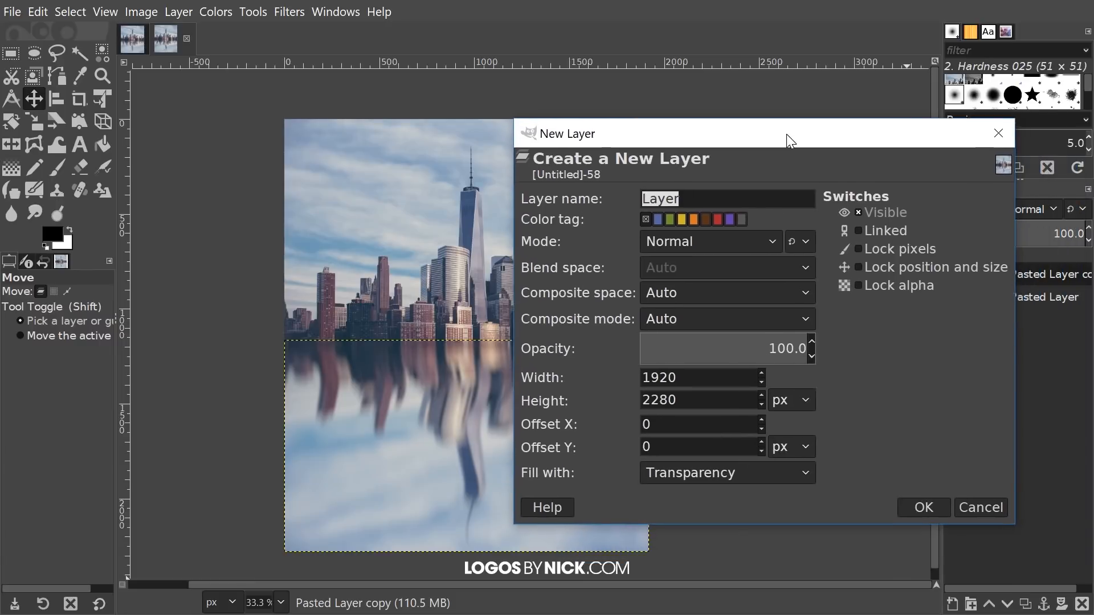
pyautogui.click(923, 494)
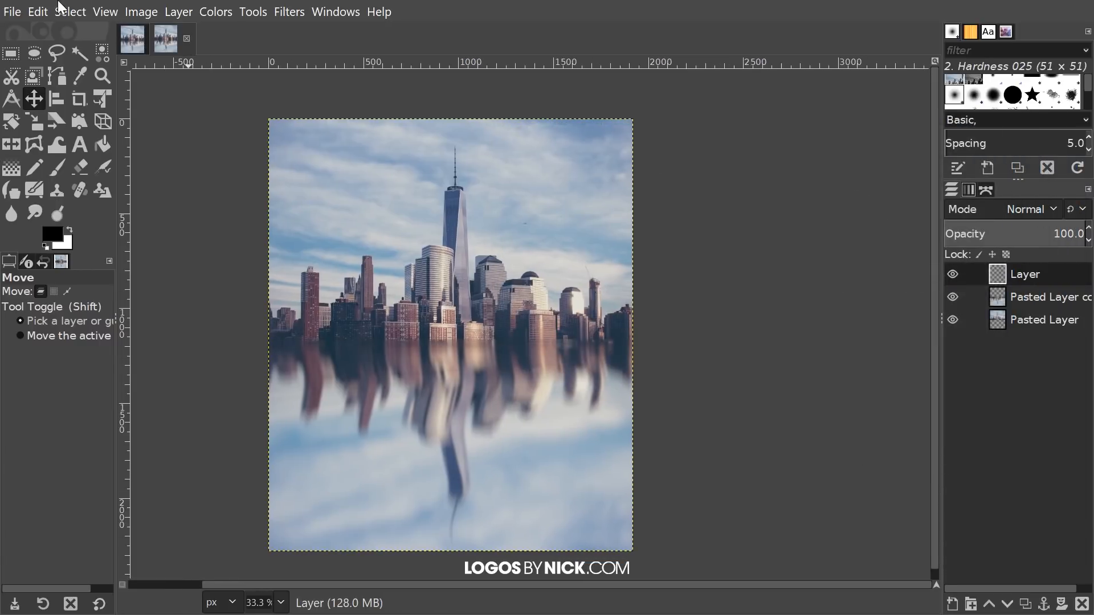
pyautogui.click(37, 11)
pyautogui.click(87, 359)
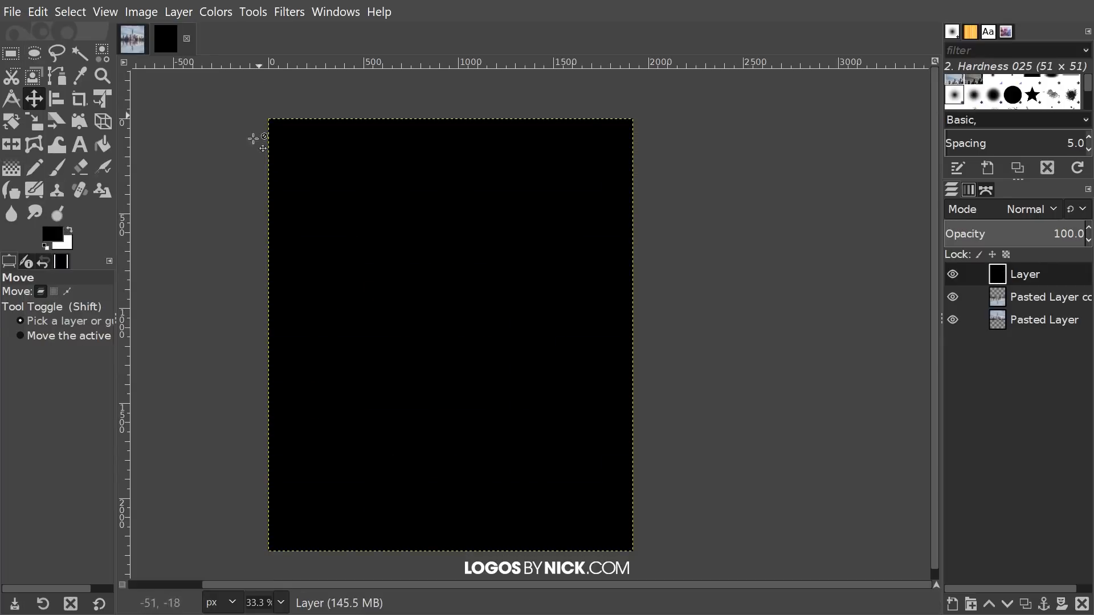
# - Apply HSV Noise to the black layer with Dulling 1, Hue 180, Saturation 1.000 and Value 1.000, and inspect the grain up close
pyautogui.moveTo(463, 267)
pyautogui.mouseDown()
pyautogui.moveTo(474, 256)
pyautogui.moveTo(464, 258)
pyautogui.mouseUp()
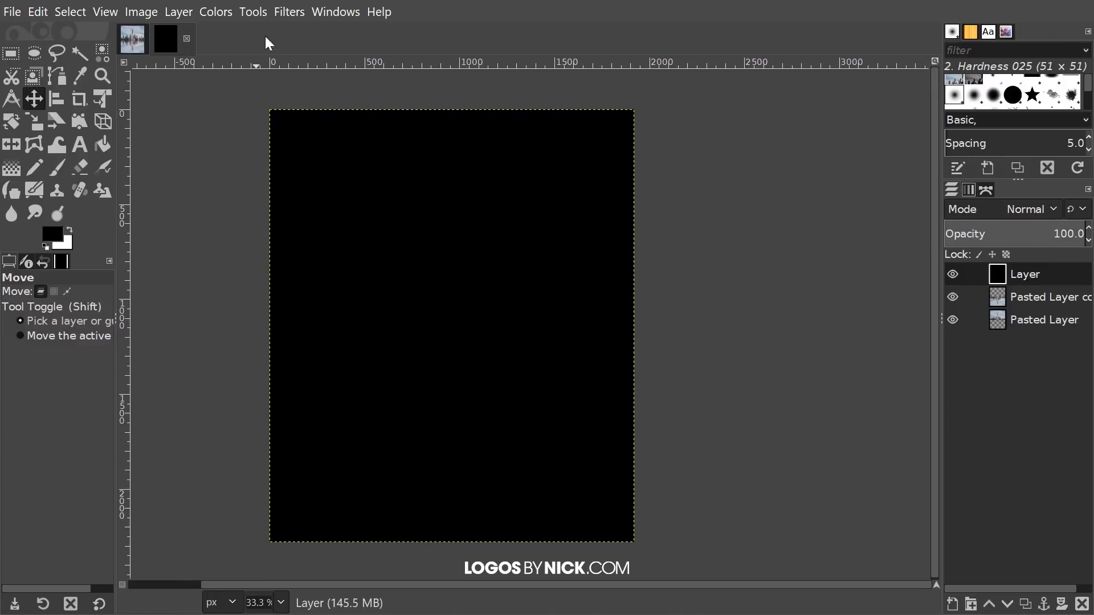
pyautogui.click(288, 11)
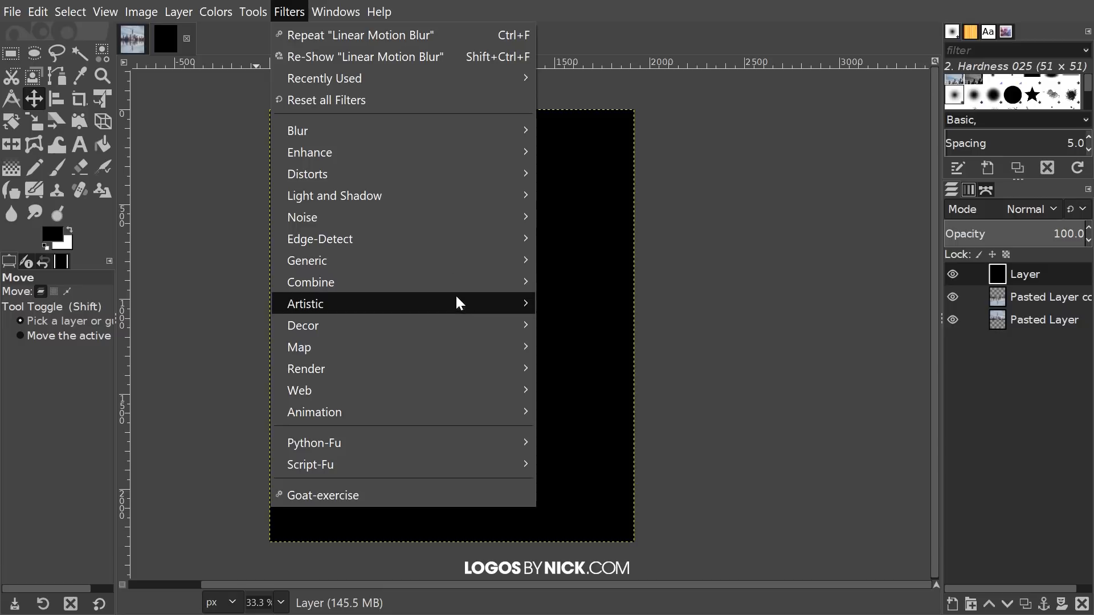
pyautogui.moveTo(456, 221)
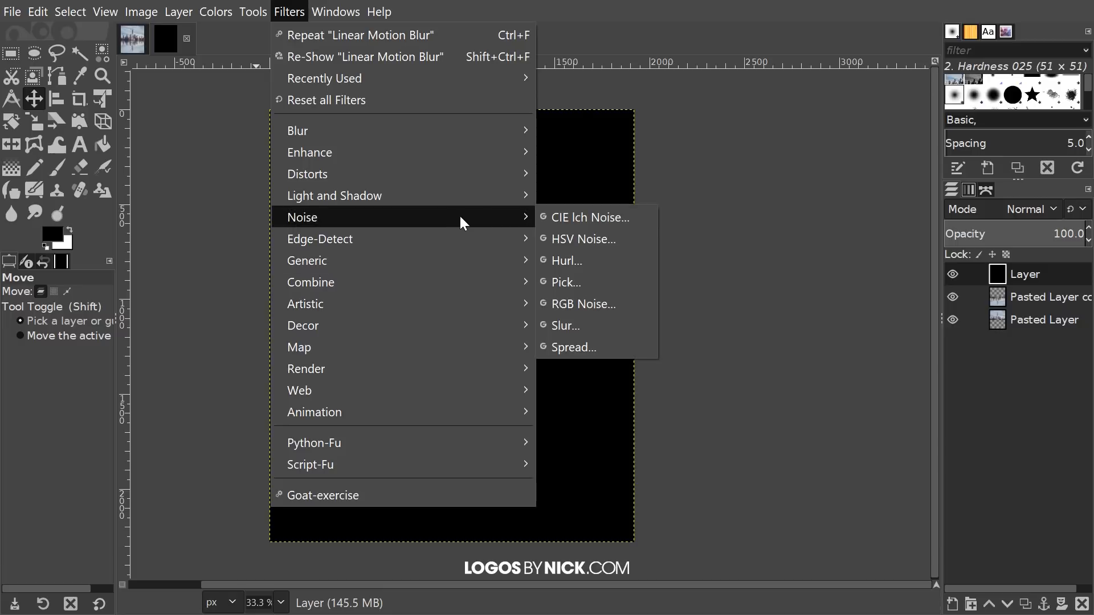
pyautogui.click(584, 239)
pyautogui.moveTo(702, 125); pyautogui.dragTo(633, 129)
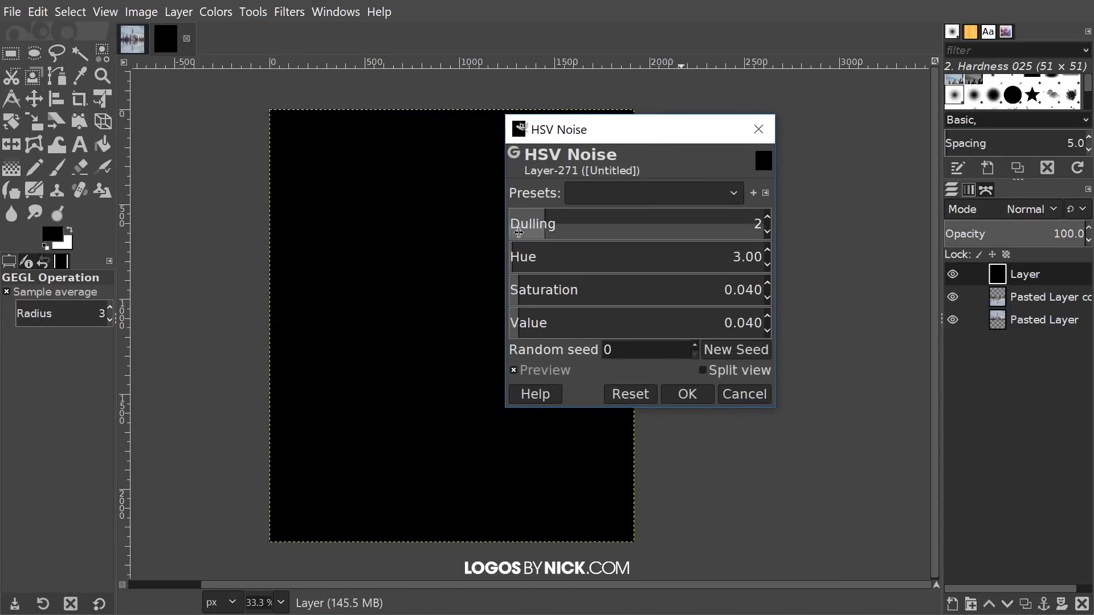
pyautogui.moveTo(546, 216); pyautogui.dragTo(481, 215)
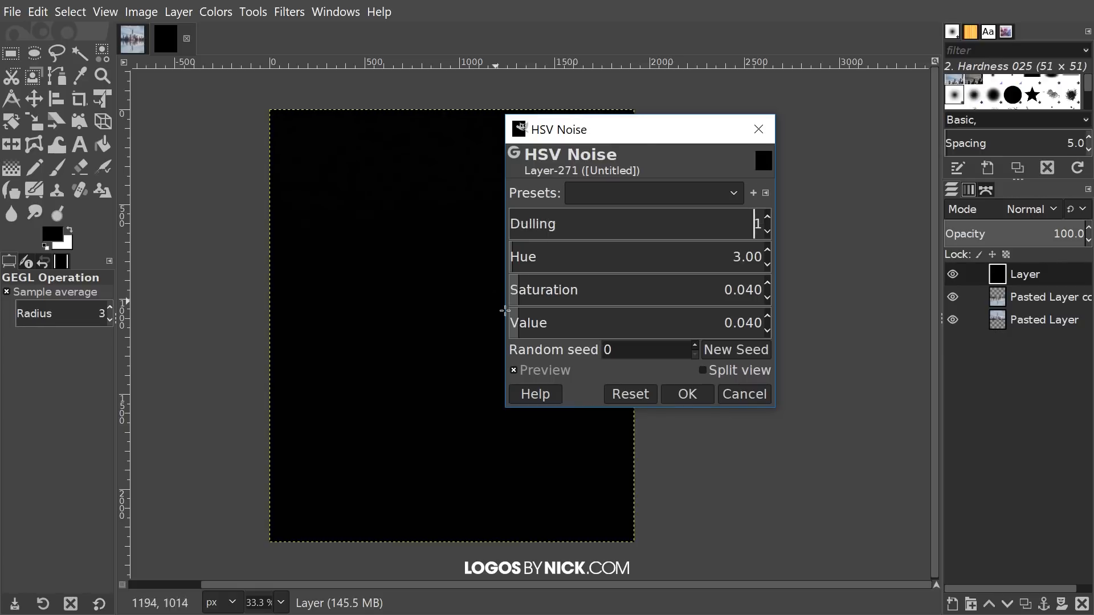
pyautogui.moveTo(538, 249); pyautogui.dragTo(827, 255)
pyautogui.moveTo(581, 287); pyautogui.dragTo(763, 288)
pyautogui.moveTo(593, 317); pyautogui.dragTo(807, 320)
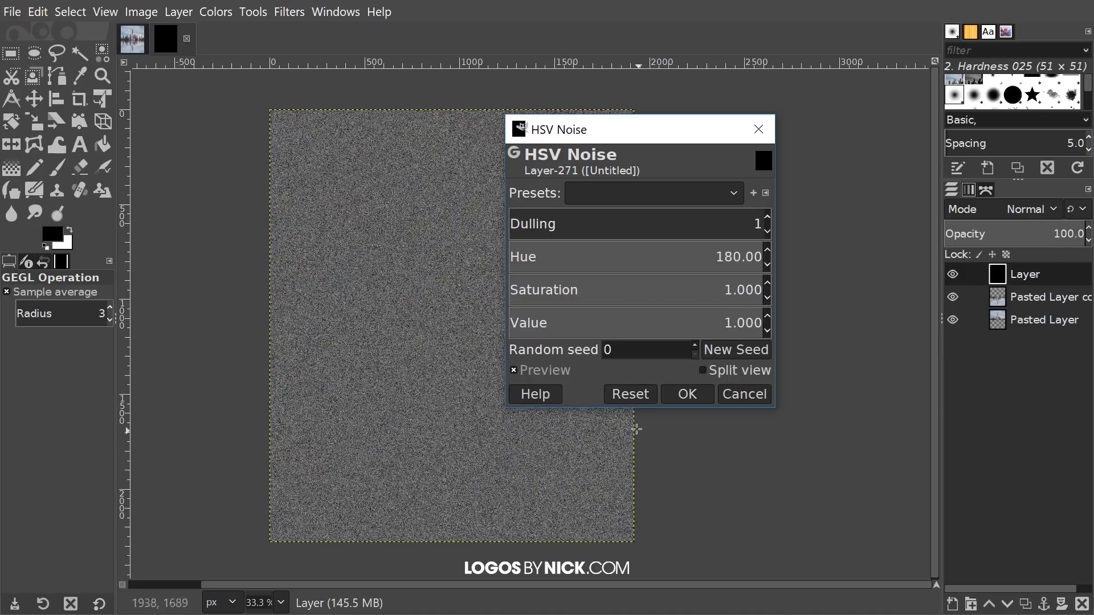
pyautogui.click(687, 394)
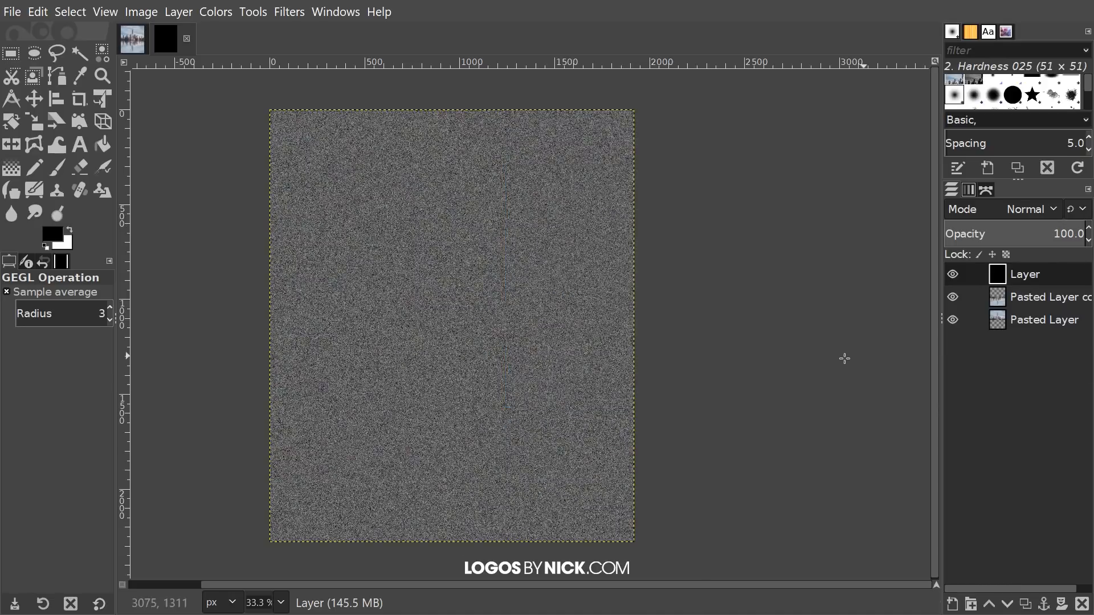
pyautogui.moveTo(598, 274); pyautogui.dragTo(555, 272)
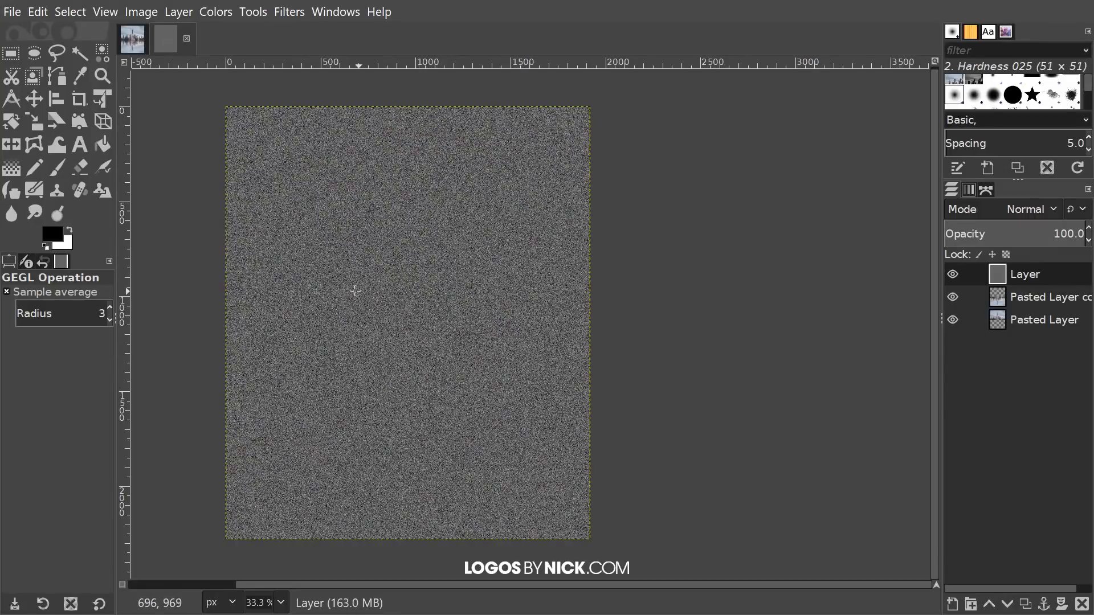
pyautogui.scroll(5, 355, 290)
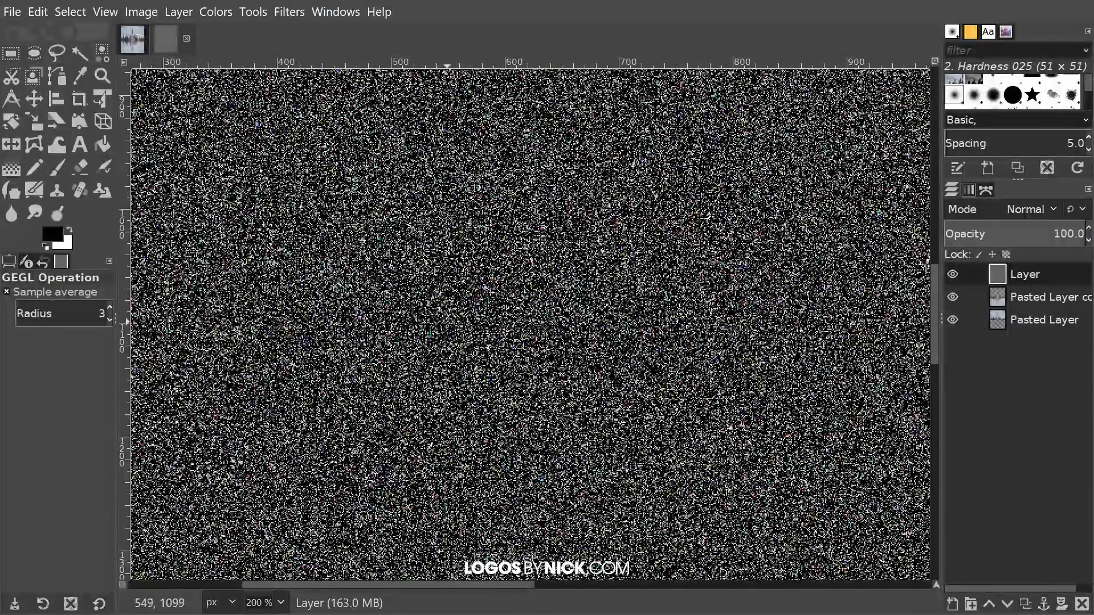
pyautogui.scroll(-5, 424, 334)
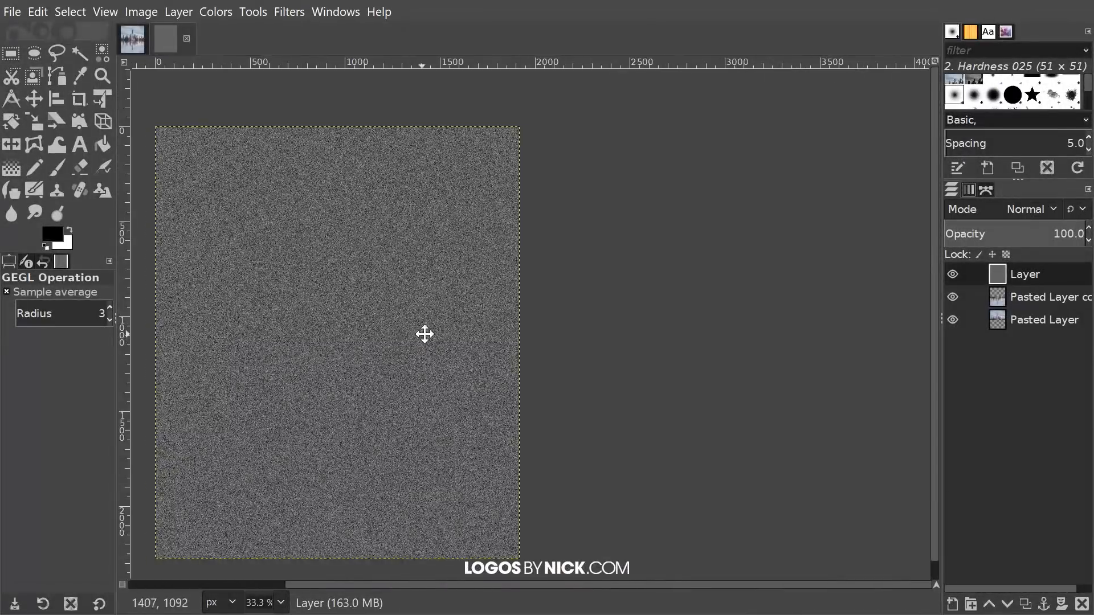
# - Desaturate the noise layer completely by applying Saturation with a scale of 0.000
pyautogui.moveTo(425, 334); pyautogui.dragTo(490, 316)
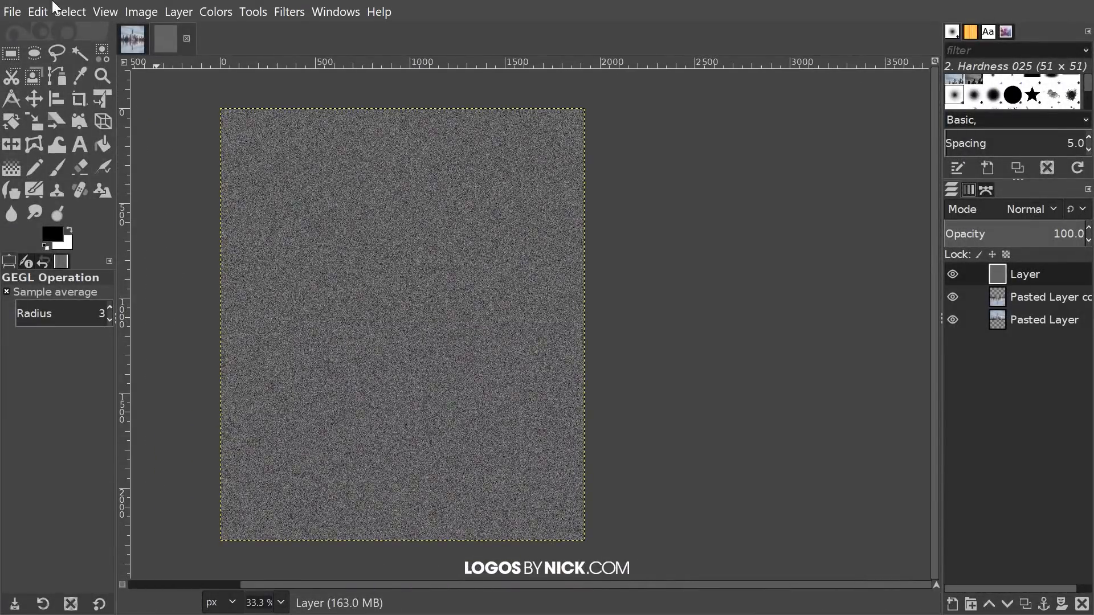
pyautogui.click(205, 12)
pyautogui.click(258, 118)
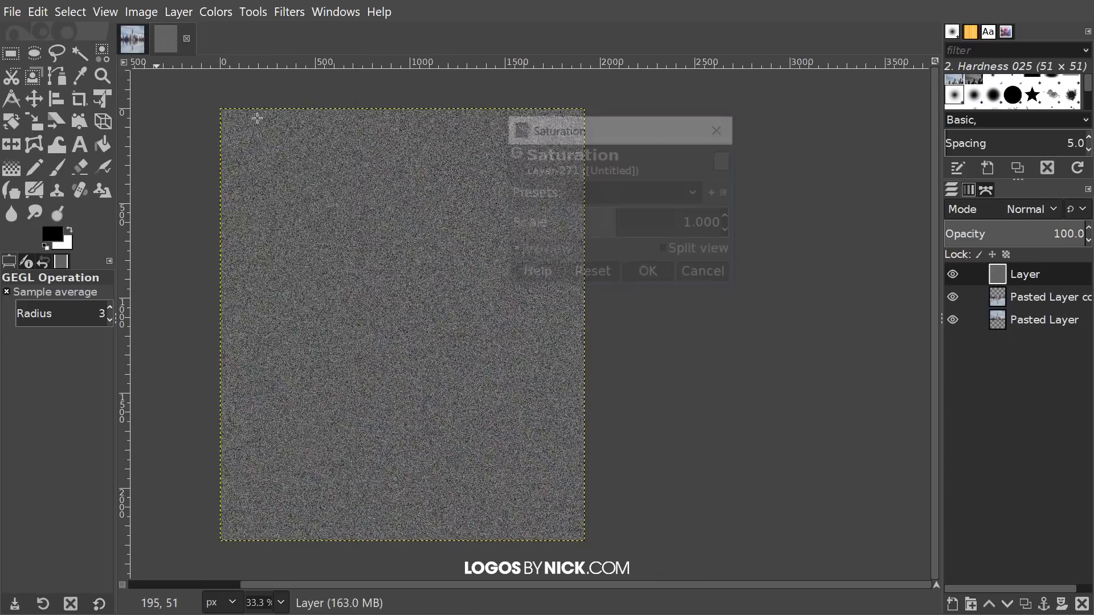
pyautogui.moveTo(598, 226); pyautogui.dragTo(455, 215)
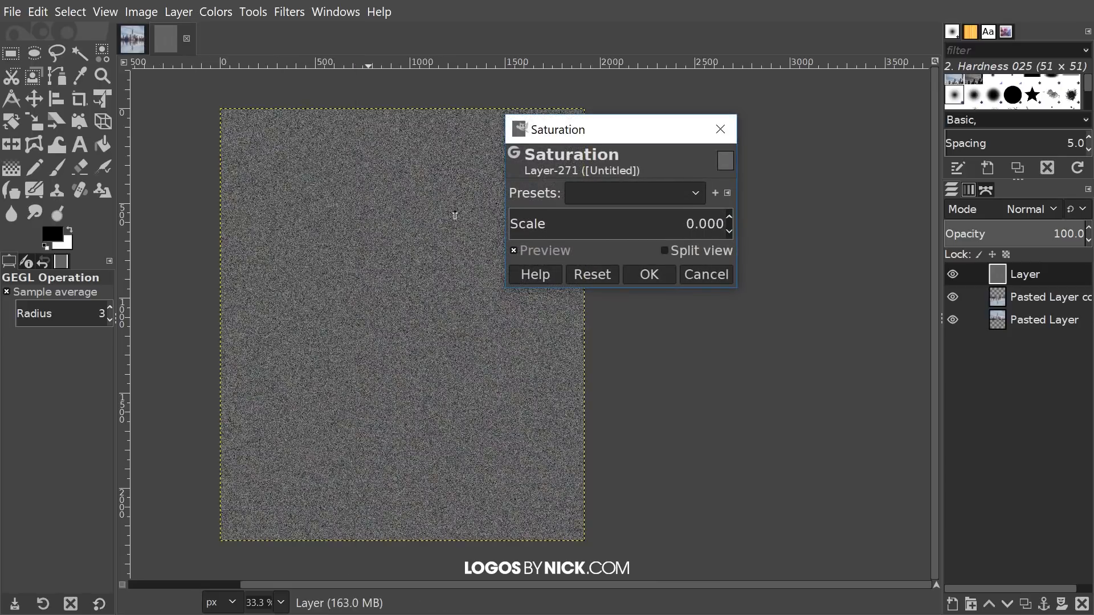
pyautogui.click(638, 274)
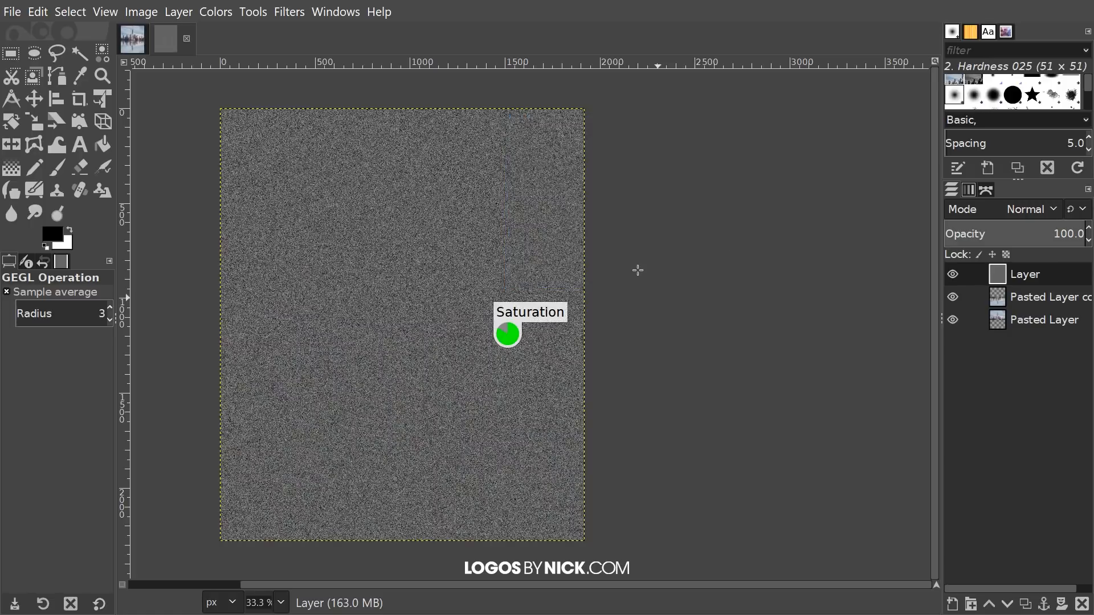
pyautogui.moveTo(576, 277); pyautogui.dragTo(573, 275)
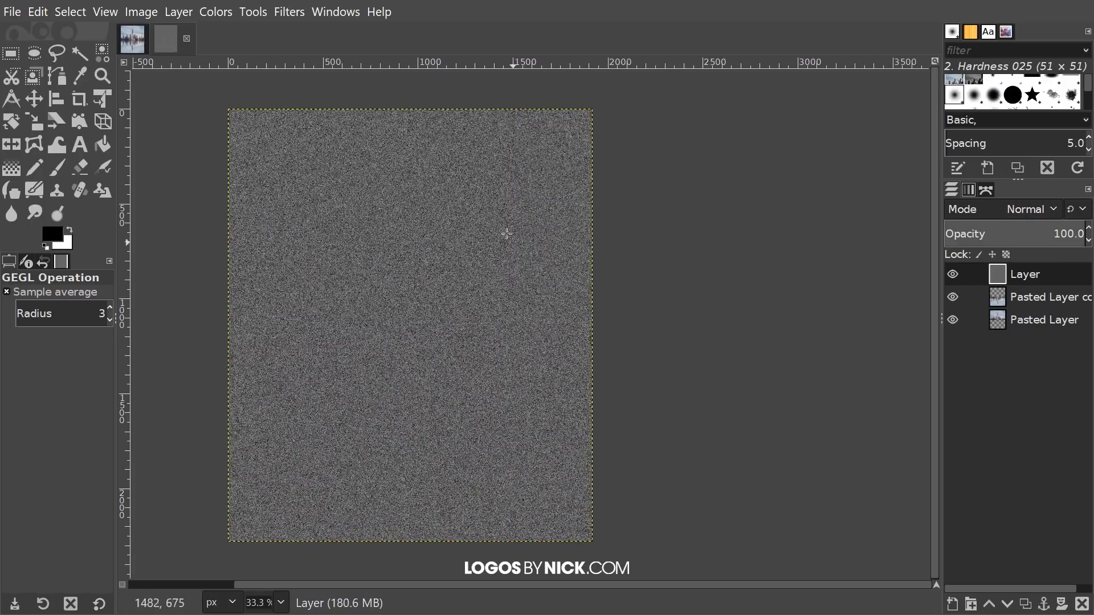
# - Apply a Gaussian Blur with Size X and Size Y of 6.26 to the gray noise layer
pyautogui.click(289, 12)
pyautogui.moveTo(341, 135)
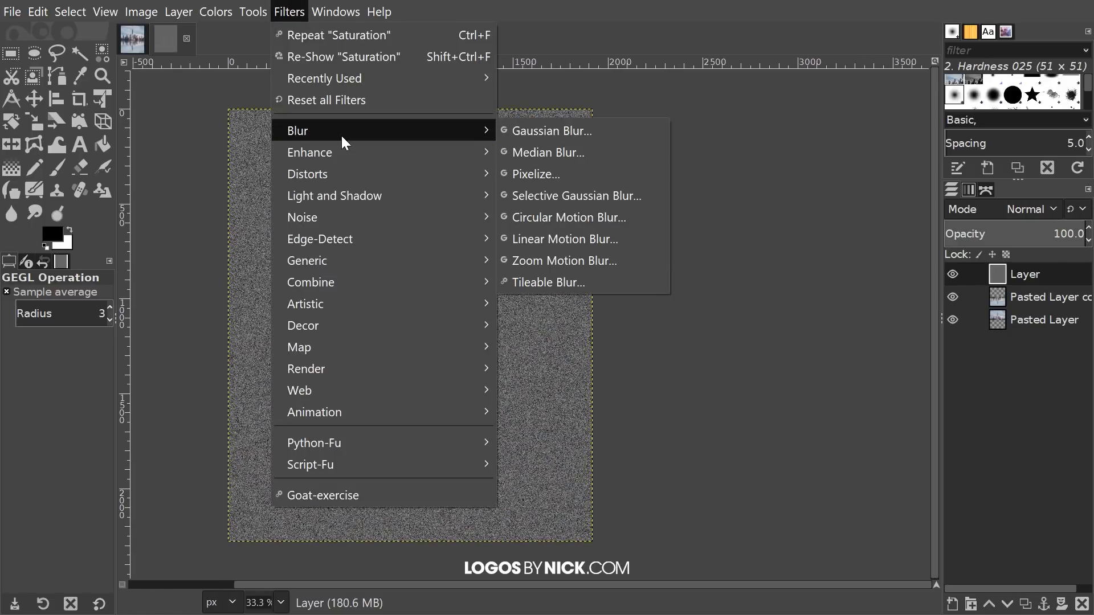
pyautogui.click(584, 137)
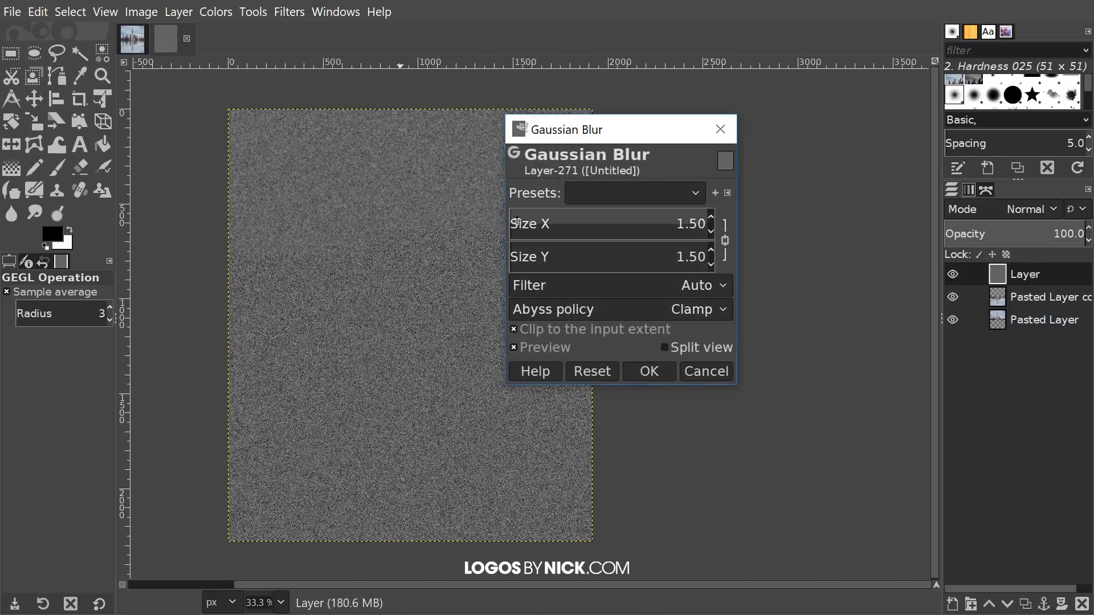
pyautogui.scroll(11, 516, 223)
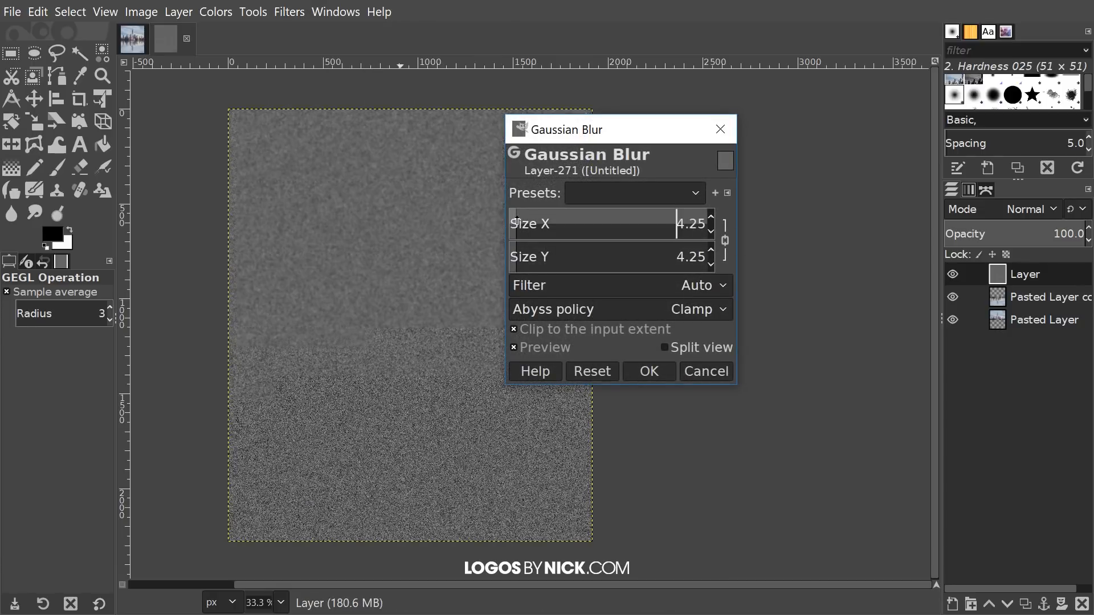
pyautogui.scroll(2, 516, 224)
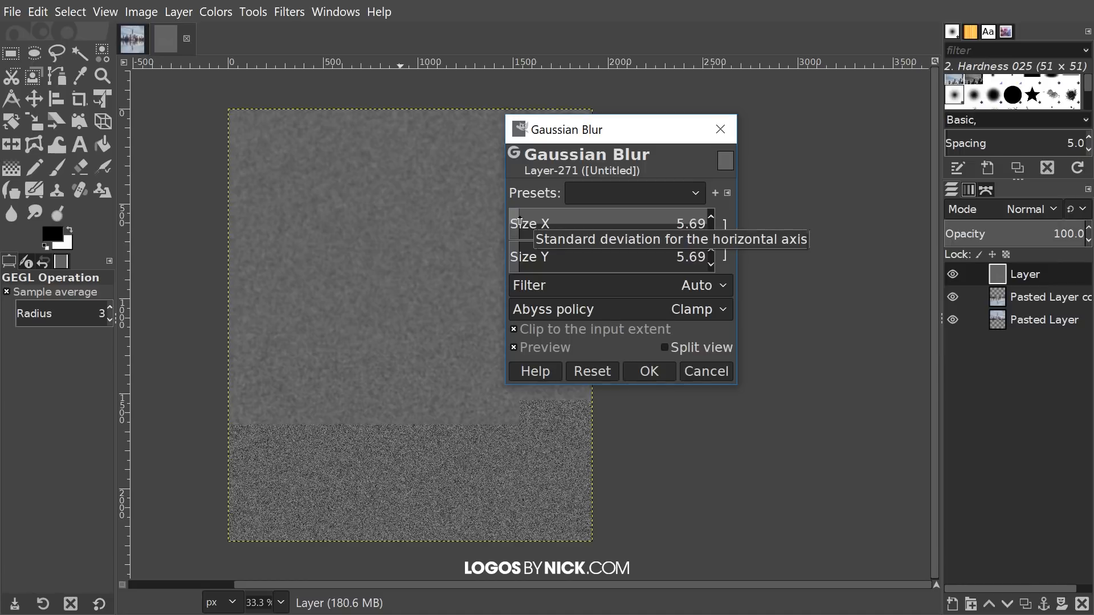
pyautogui.scroll(2, 519, 223)
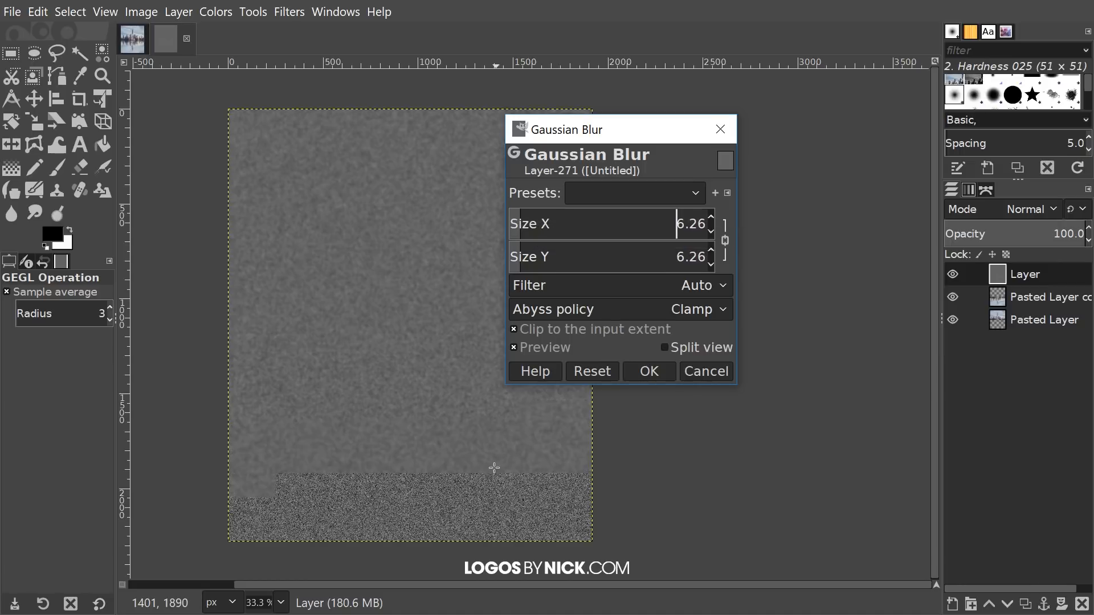
pyautogui.click(661, 371)
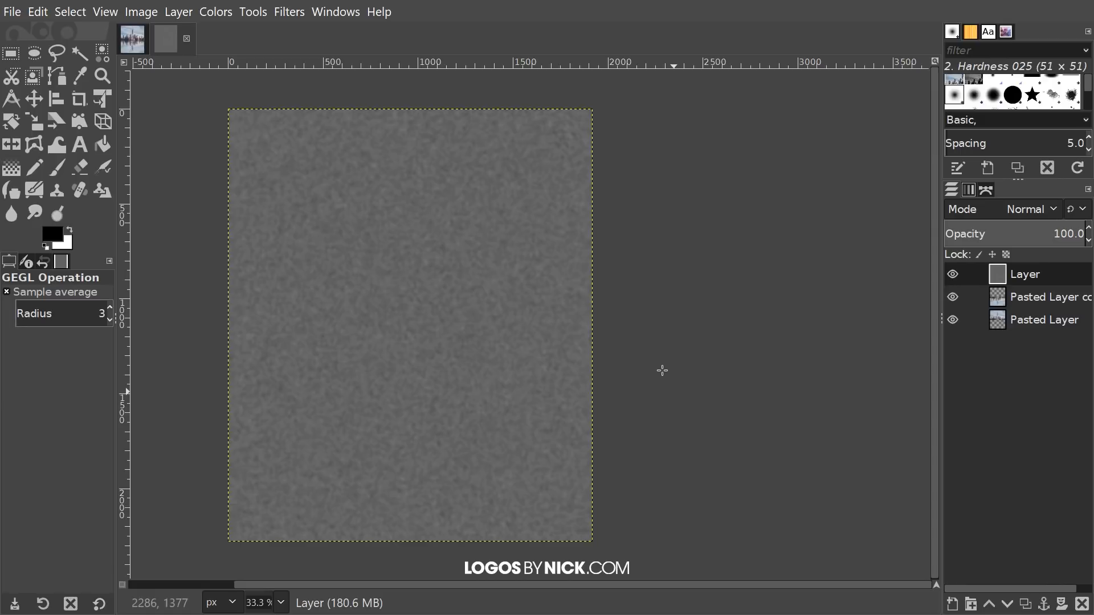
pyautogui.moveTo(655, 311); pyautogui.dragTo(650, 302)
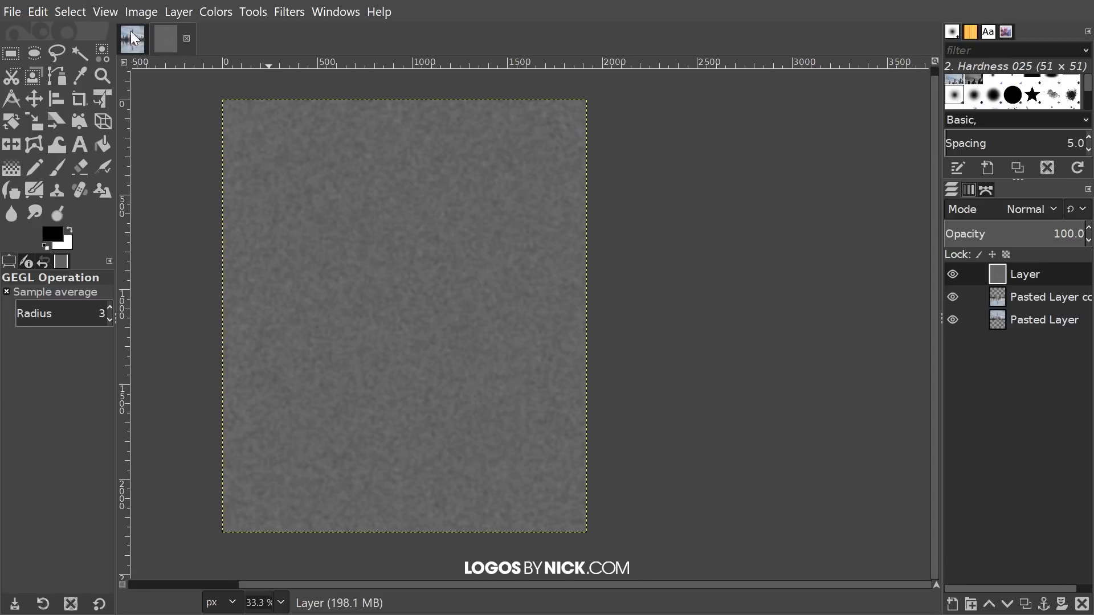
# - Boost the blurred noise's contrast with Levels, setting the Value channel's low input to 96 and high input to 105
pyautogui.click(217, 11)
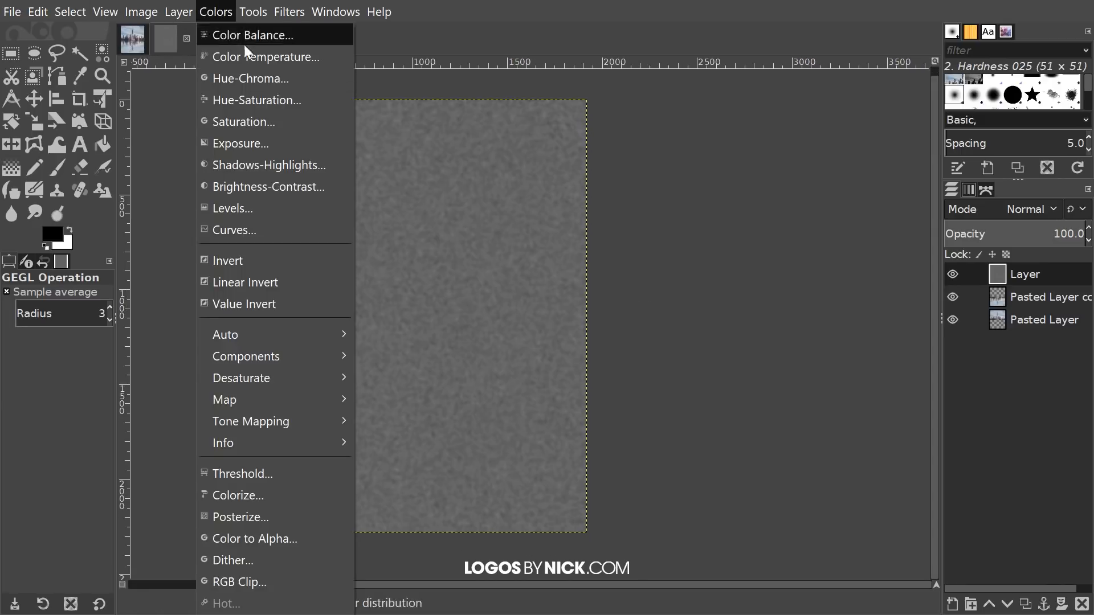
pyautogui.click(241, 208)
pyautogui.moveTo(914, 177)
pyautogui.mouseDown()
pyautogui.moveTo(696, 137)
pyautogui.moveTo(629, 104)
pyautogui.mouseUp()
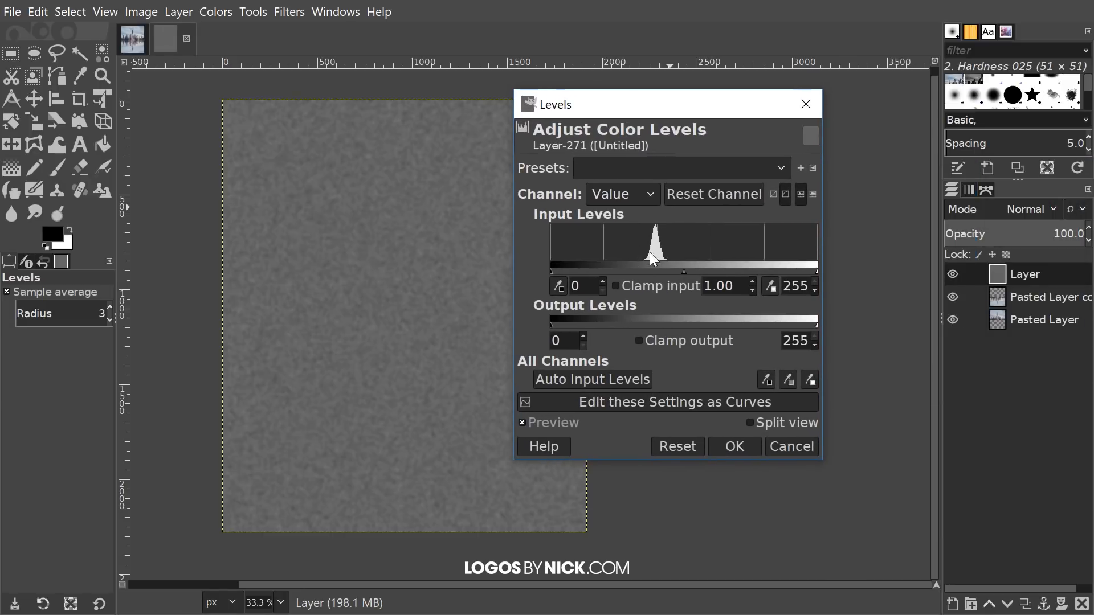
pyautogui.moveTo(552, 271); pyautogui.dragTo(651, 265)
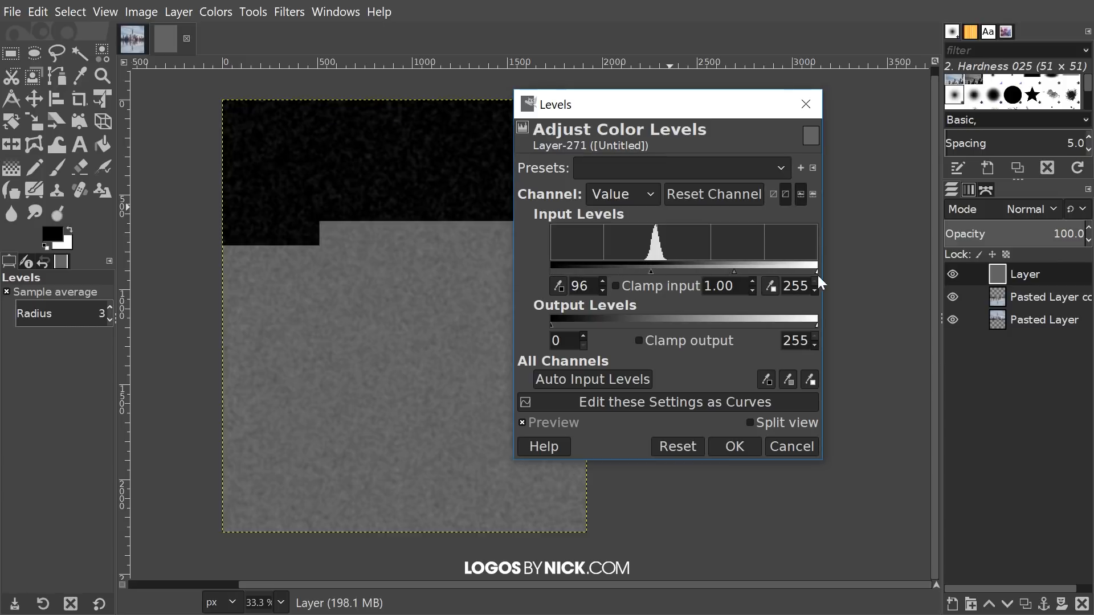
pyautogui.moveTo(817, 271); pyautogui.dragTo(659, 271)
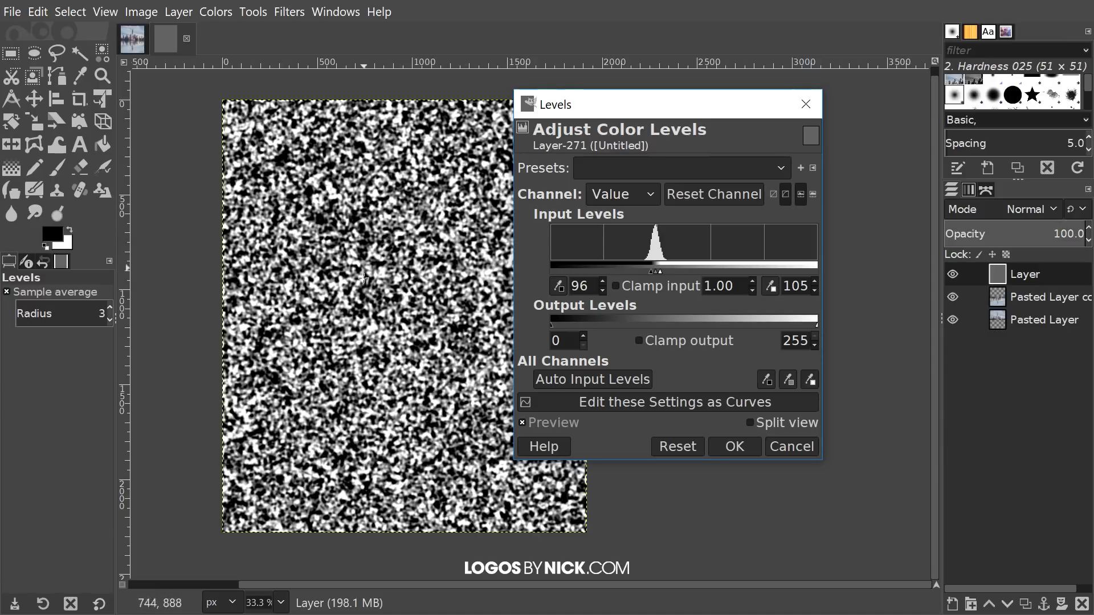
pyautogui.click(733, 446)
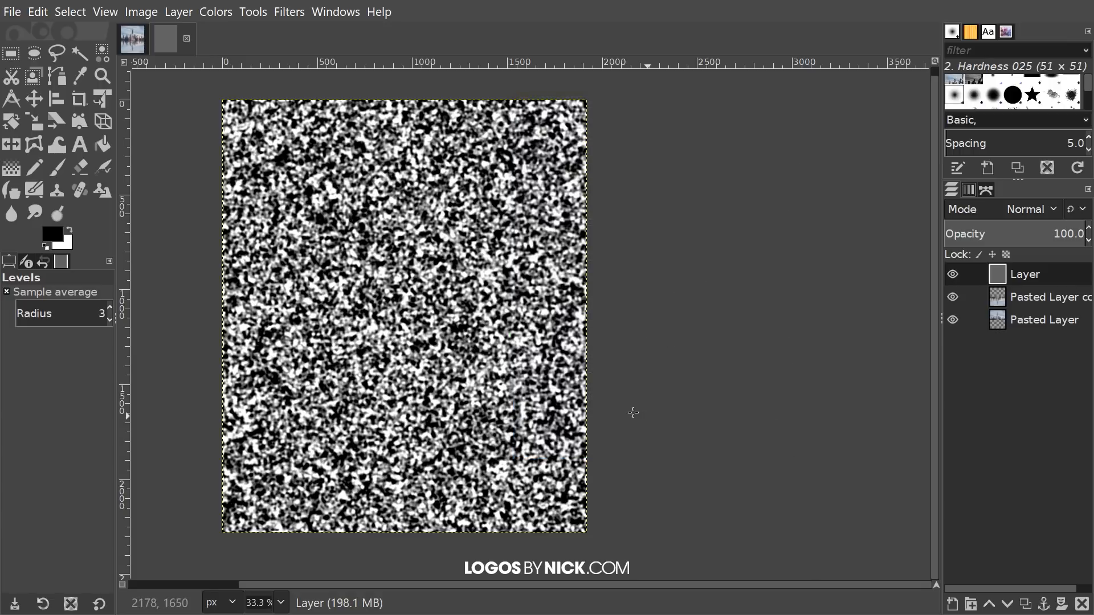
pyautogui.moveTo(623, 413); pyautogui.dragTo(629, 415)
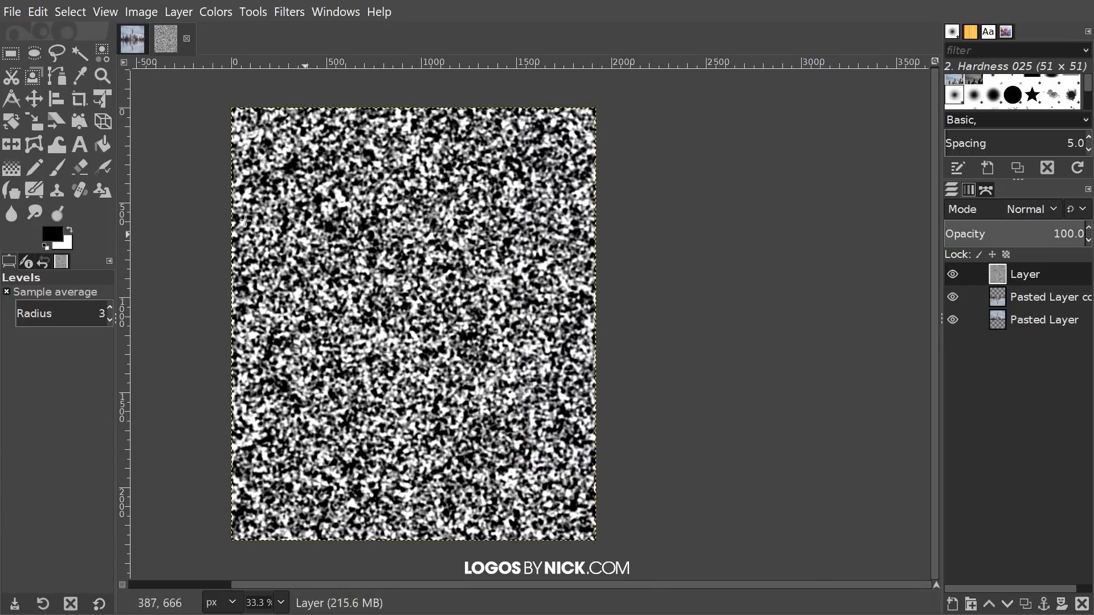
# - Streak the noise horizontally with a Linear Motion Blur of length 204.16 and angle 0.00
pyautogui.click(273, 13)
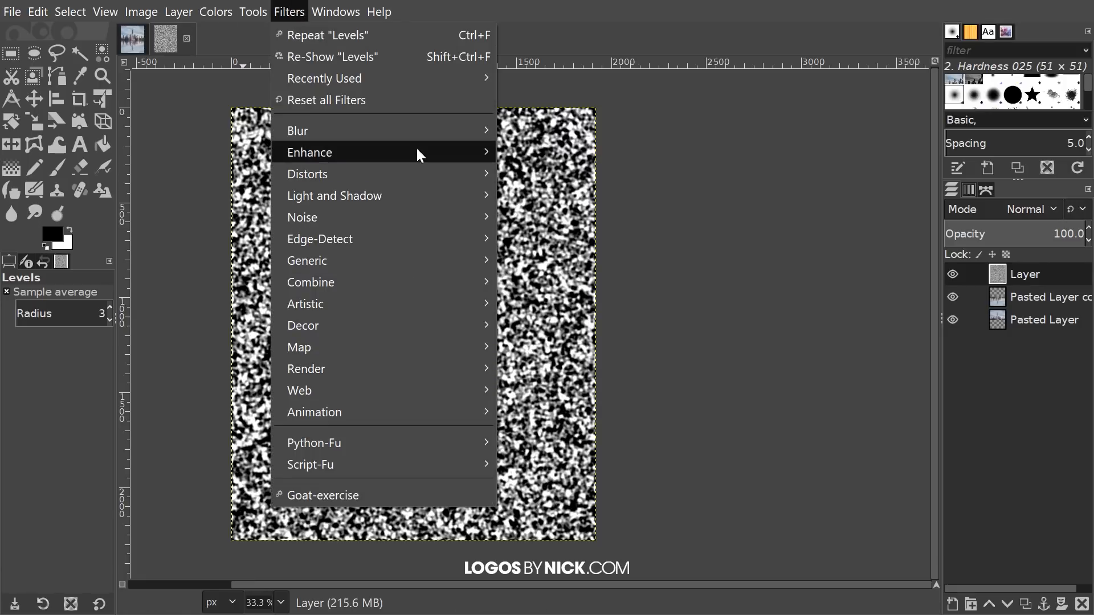
pyautogui.moveTo(429, 132)
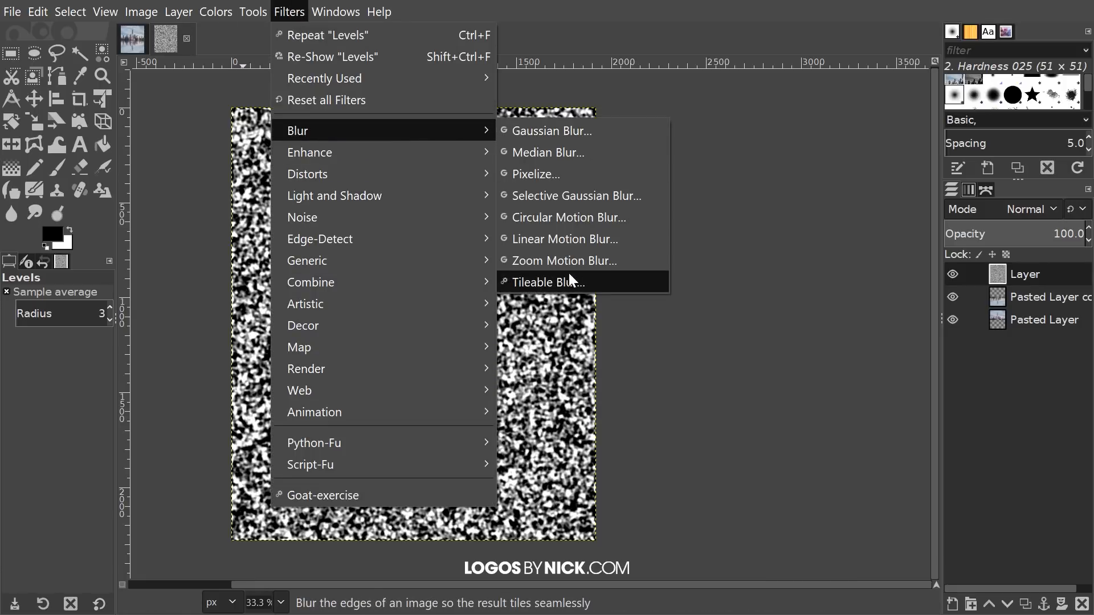
pyautogui.click(560, 239)
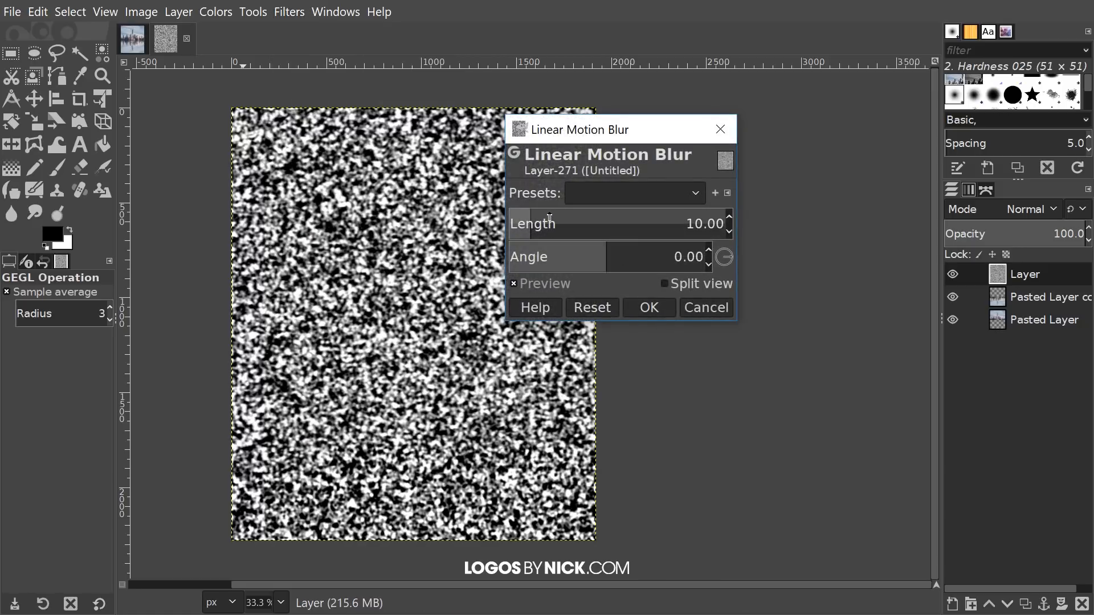
pyautogui.moveTo(550, 219); pyautogui.dragTo(656, 222)
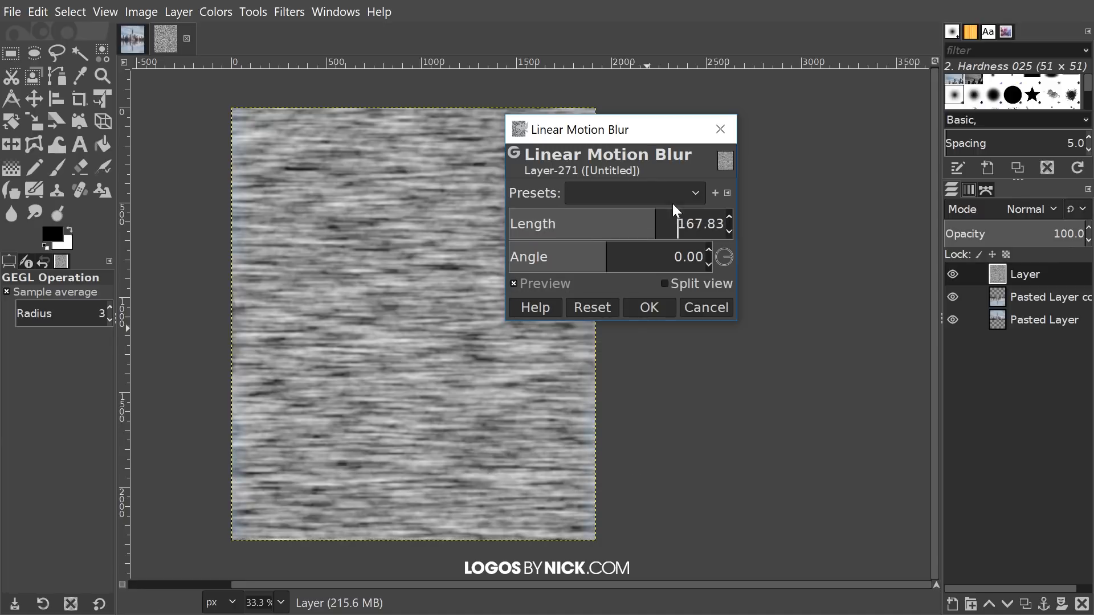
pyautogui.click(677, 221)
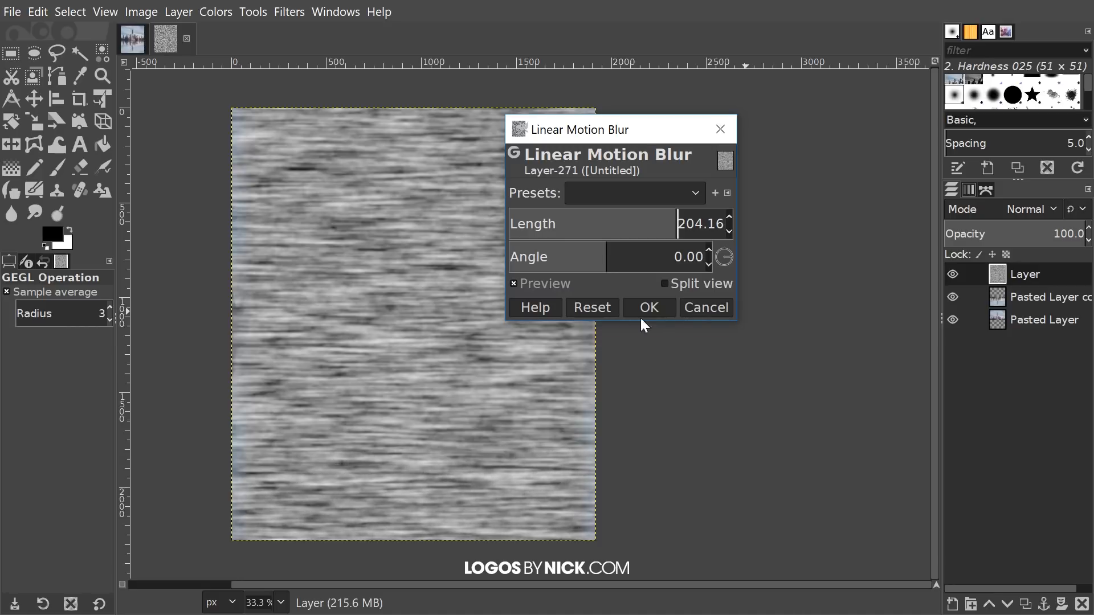
pyautogui.click(650, 307)
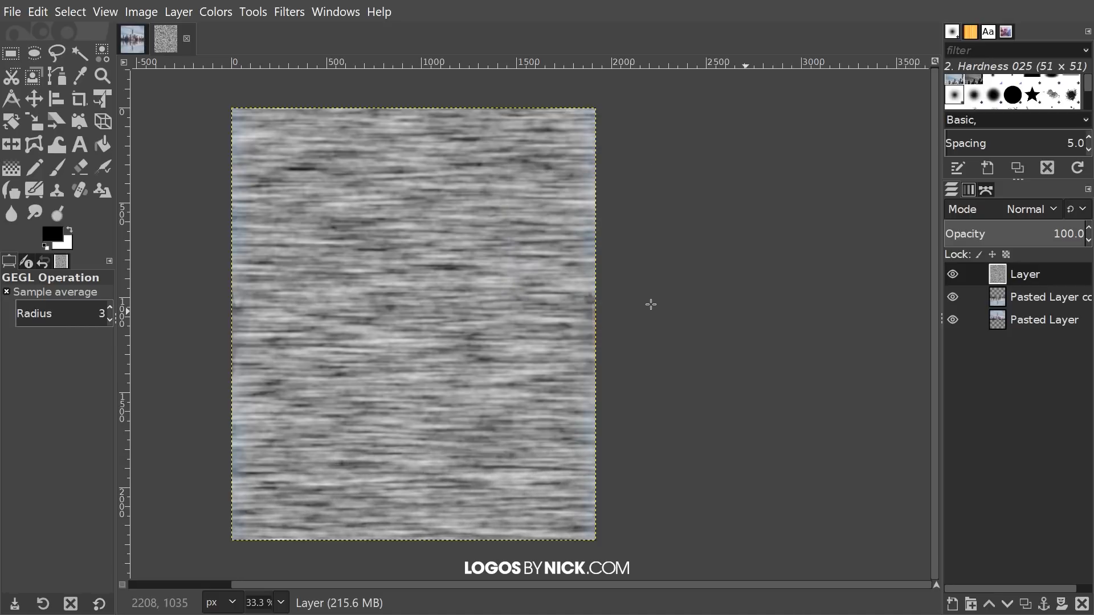
pyautogui.scroll(-1, 637, 300)
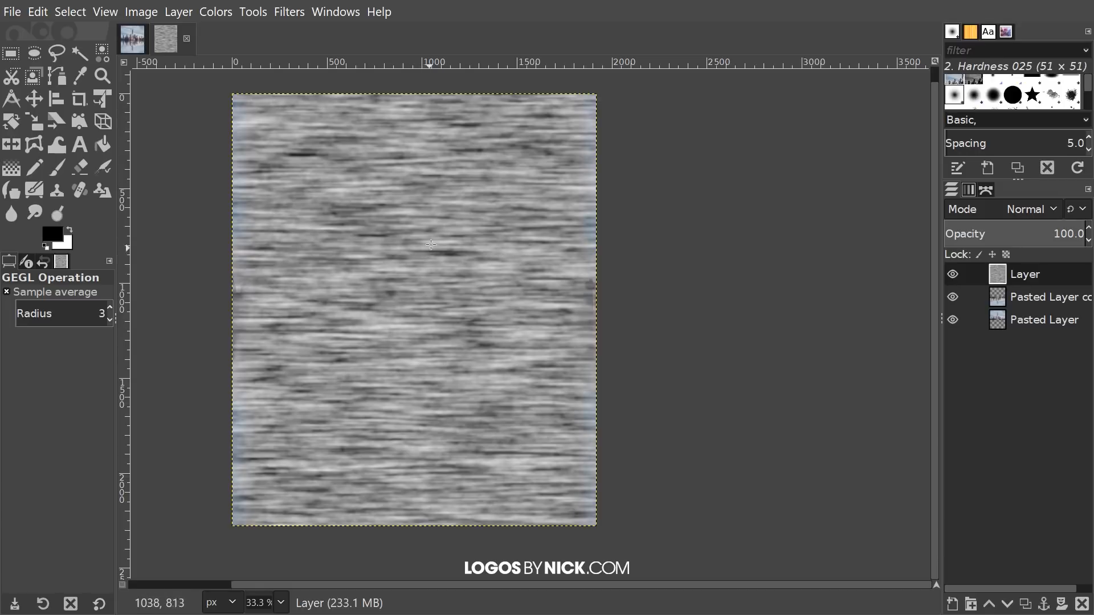
# - Increase the streaks' contrast with Curves, moving the Value curve's black point to about x 90 and its white point inward along the upper edge
pyautogui.click(216, 12)
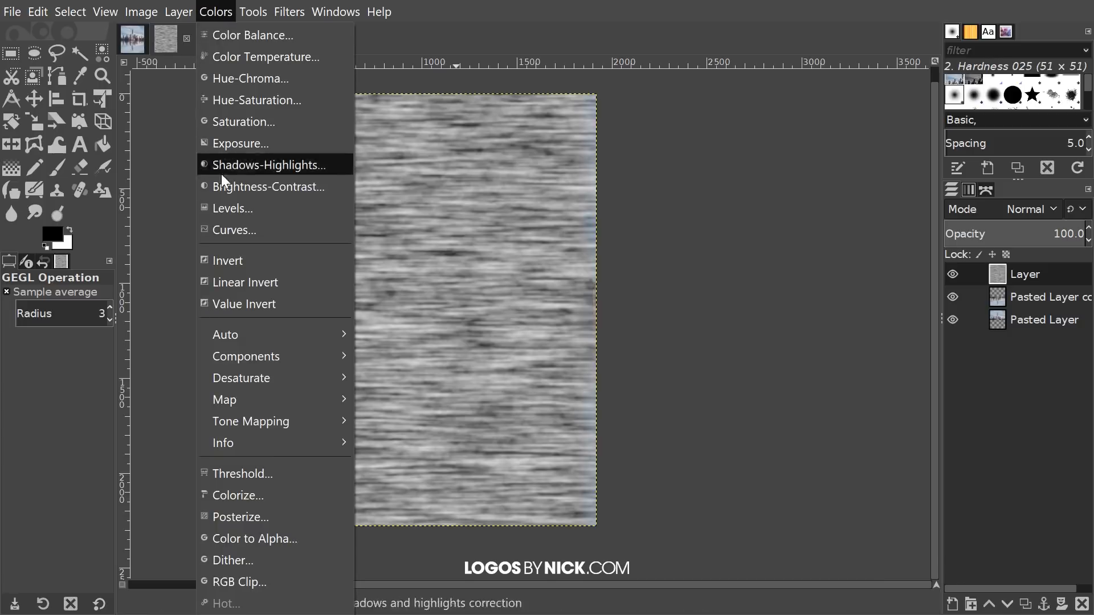
pyautogui.click(231, 226)
pyautogui.moveTo(894, 309); pyautogui.dragTo(672, 78)
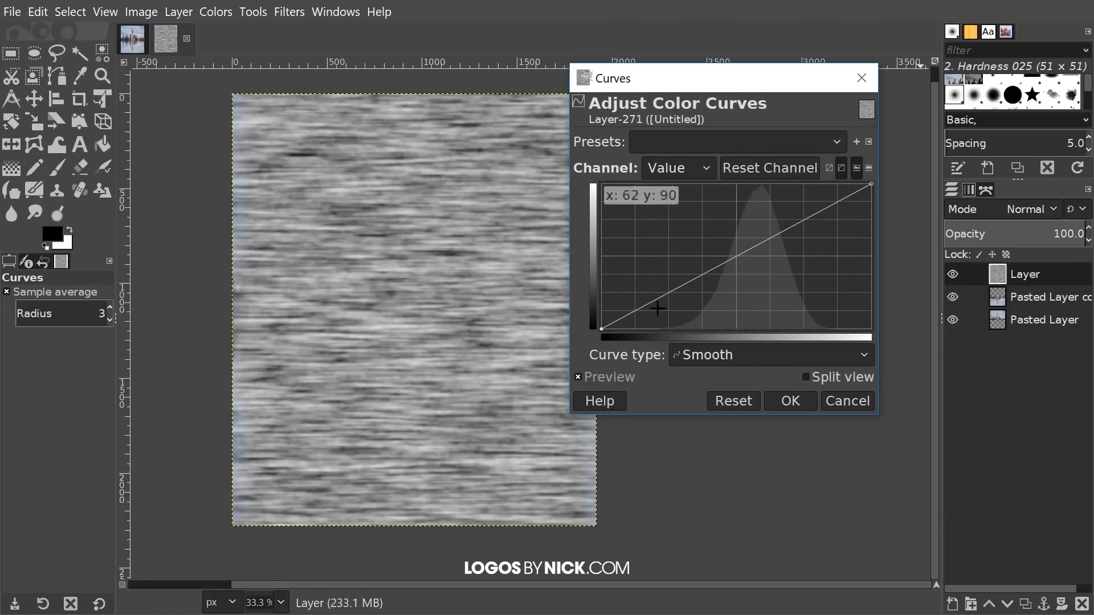
pyautogui.moveTo(600, 328); pyautogui.dragTo(655, 336)
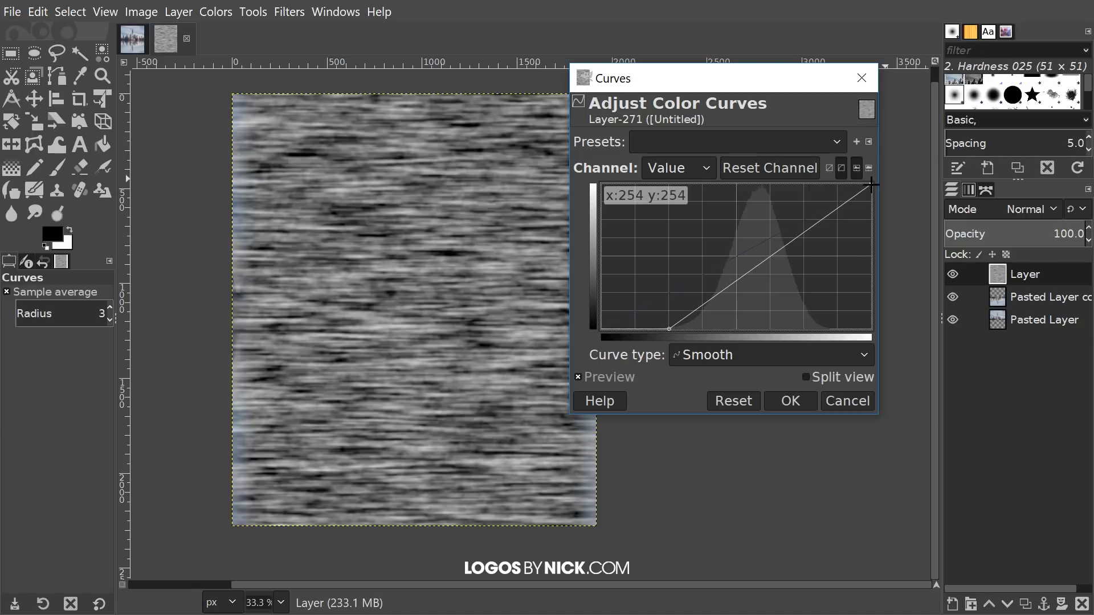
pyautogui.moveTo(871, 184); pyautogui.dragTo(792, 184)
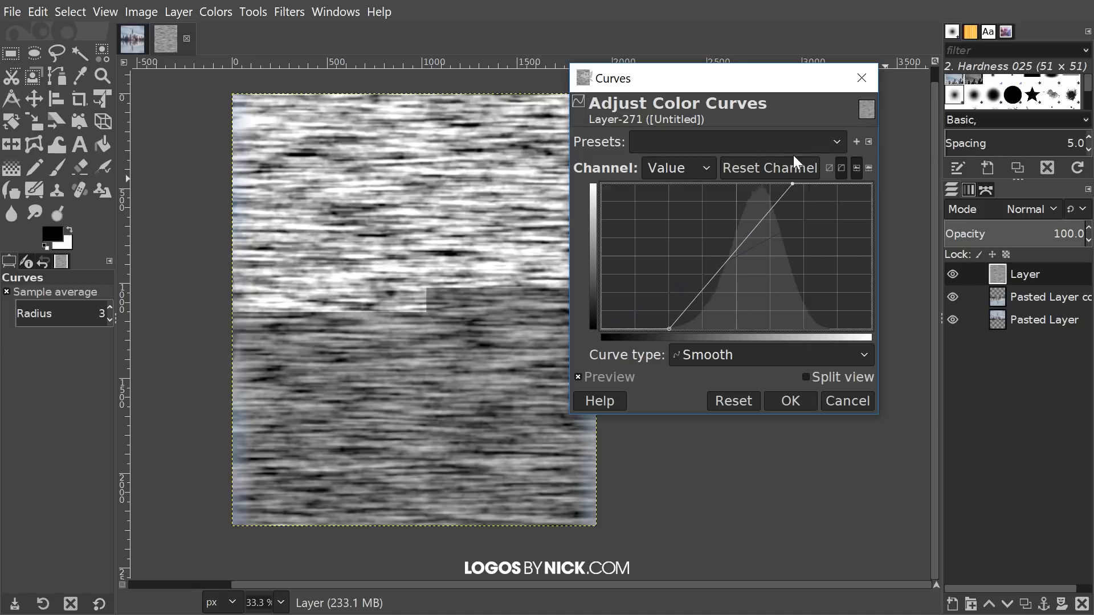
pyautogui.moveTo(672, 328); pyautogui.dragTo(696, 330)
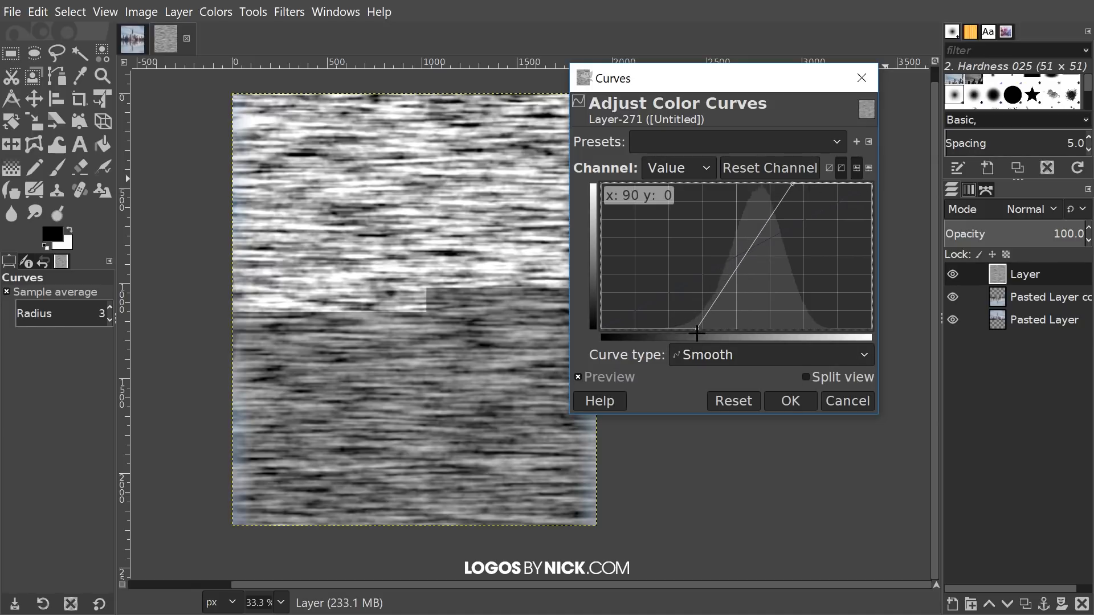
pyautogui.moveTo(794, 184); pyautogui.dragTo(785, 182)
pyautogui.moveTo(273, 475); pyautogui.dragTo(242, 471)
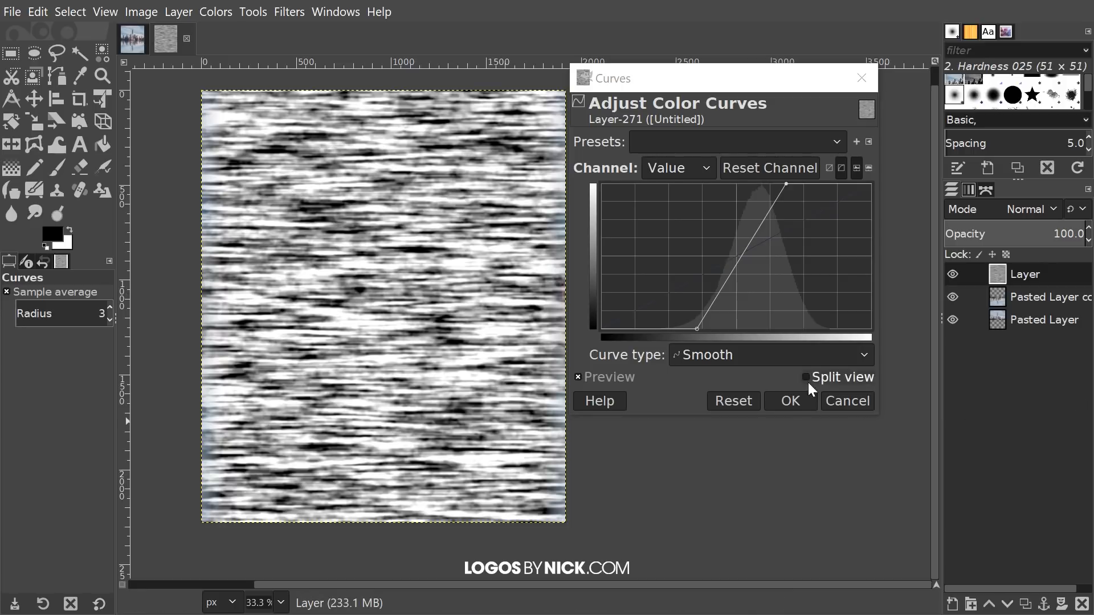
pyautogui.click(789, 401)
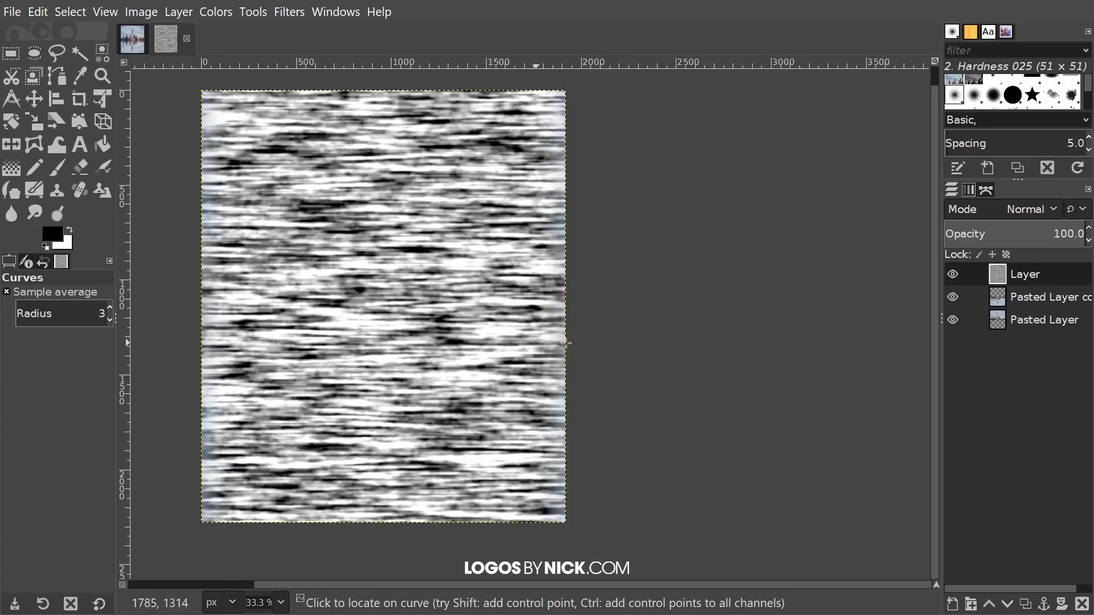
pyautogui.moveTo(539, 339); pyautogui.dragTo(596, 359)
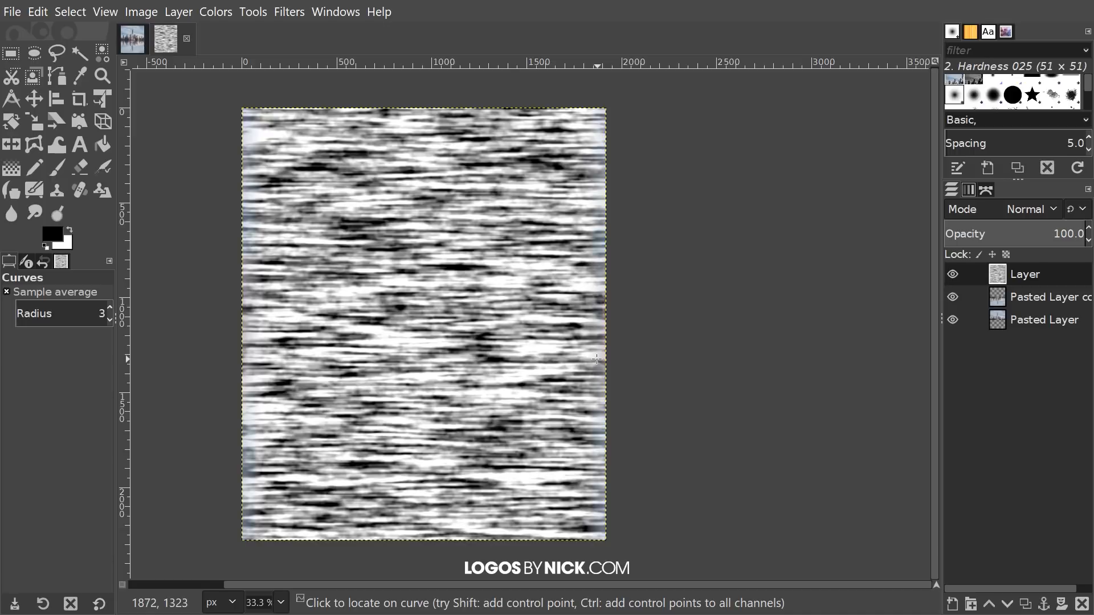
# - With Unified Transform, squash the noise layer to about half height below the skyline and widen it by about 1.13 past both image edges
pyautogui.click(100, 98)
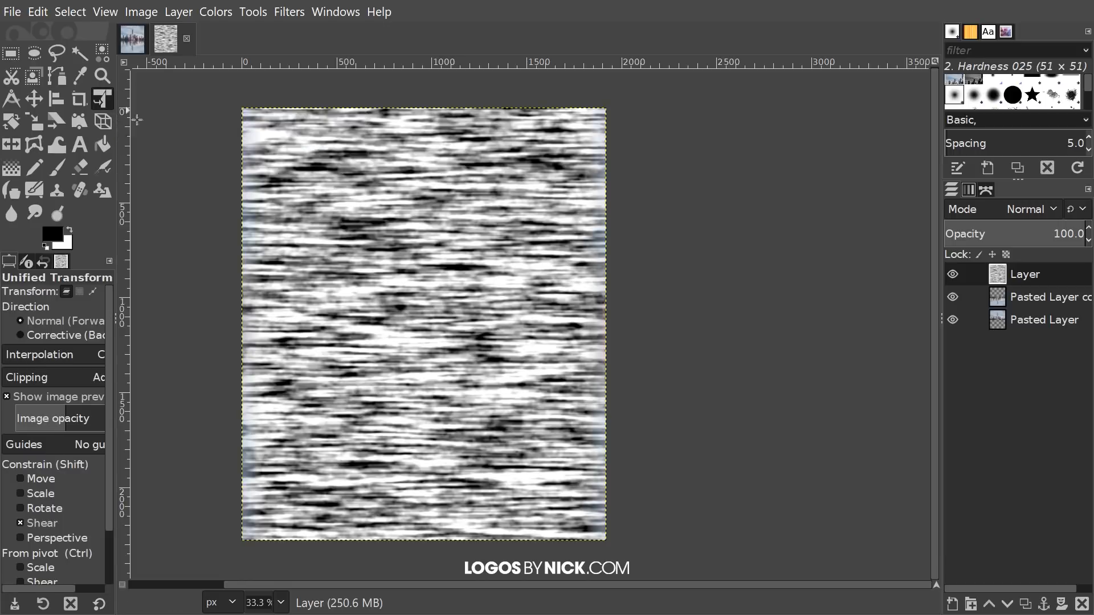
pyautogui.click(433, 211)
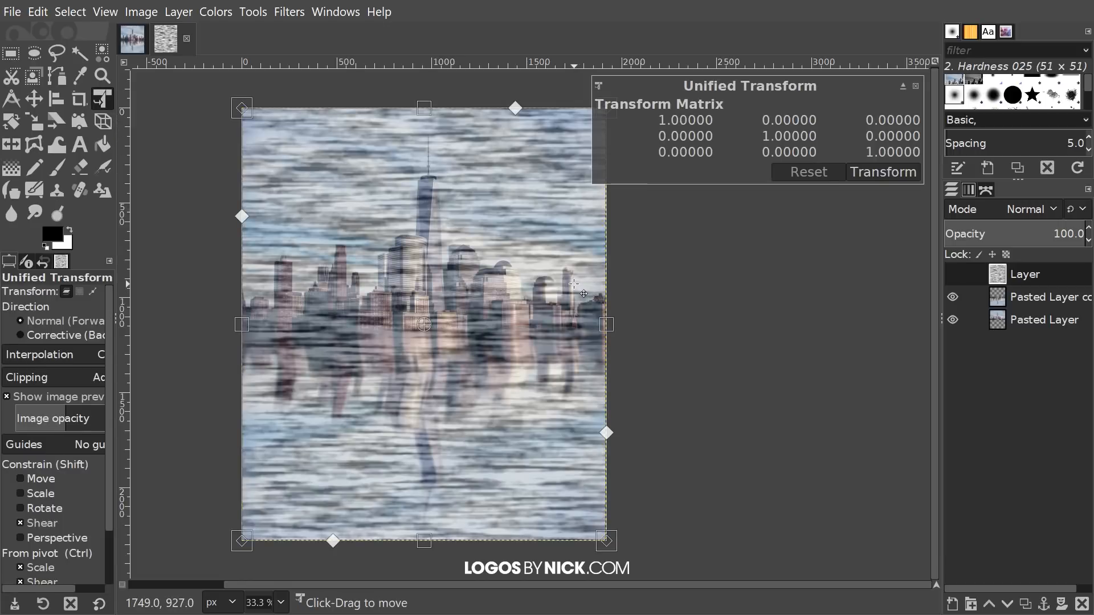
pyautogui.keyDown('ctrl'); pyautogui.scroll(-1, 571, 283); pyautogui.keyUp('ctrl')
pyautogui.moveTo(541, 278); pyautogui.dragTo(504, 278)
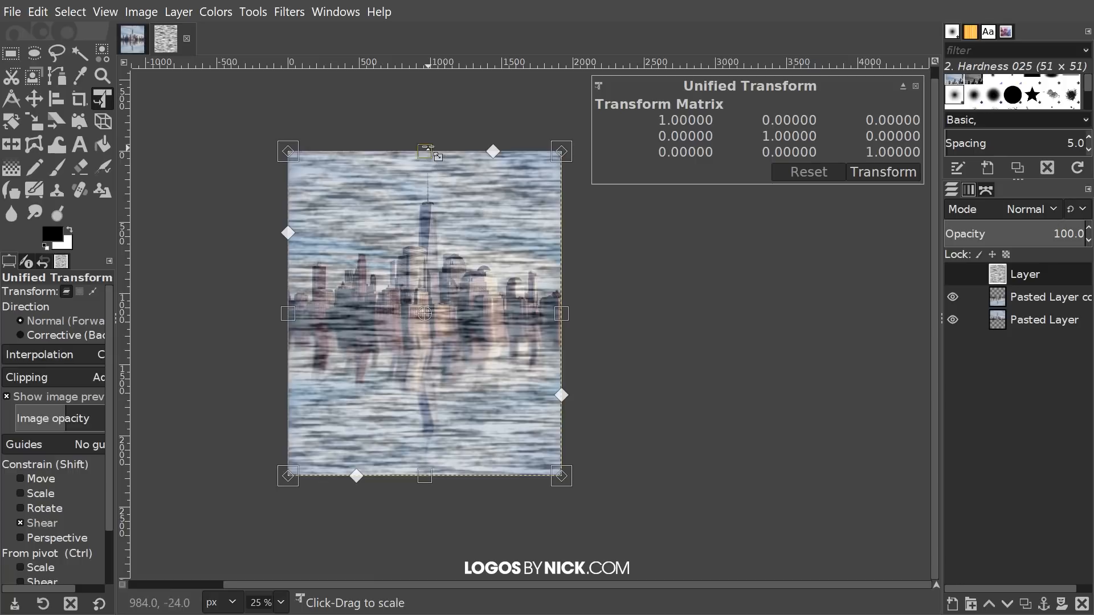
pyautogui.moveTo(426, 149); pyautogui.dragTo(448, 311)
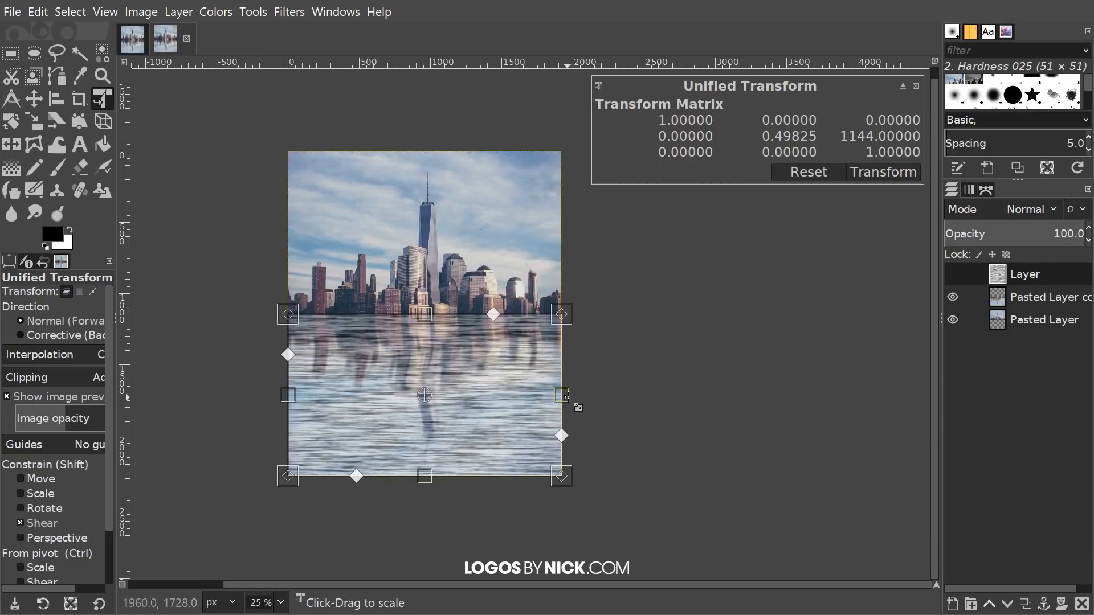
pyautogui.moveTo(564, 397)
pyautogui.mouseDown()
pyautogui.moveTo(611, 398)
pyautogui.moveTo(583, 397)
pyautogui.mouseUp()
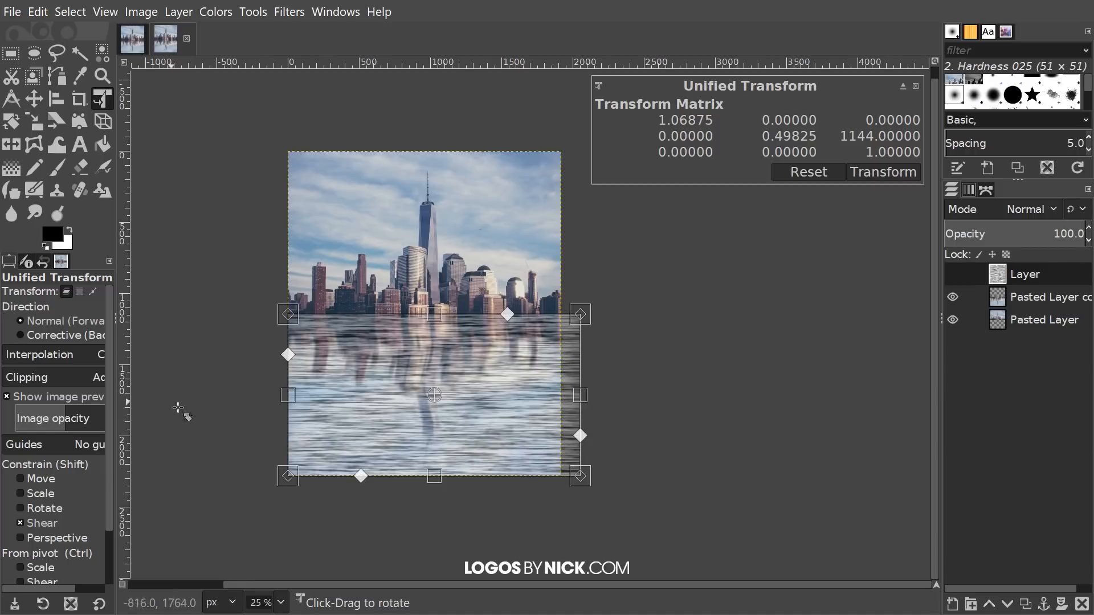
pyautogui.moveTo(287, 395); pyautogui.dragTo(273, 397)
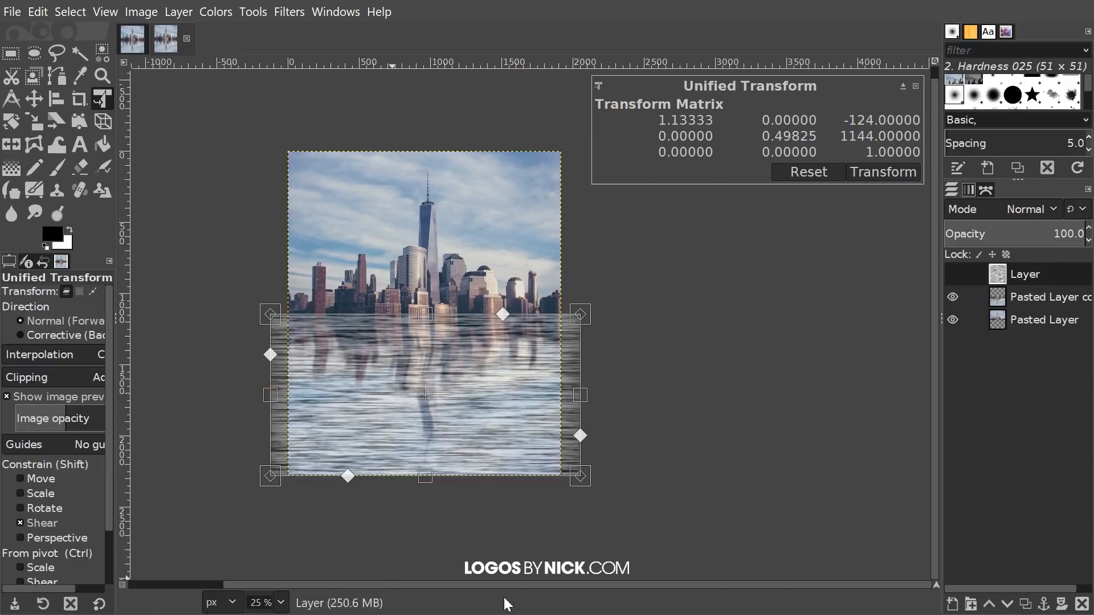
# - Pull the noise layer's bottom-right corner outward in perspective to about x 4350 px, keeping it level with the image's bottom edge
pyautogui.scroll(-2, 515, 484)
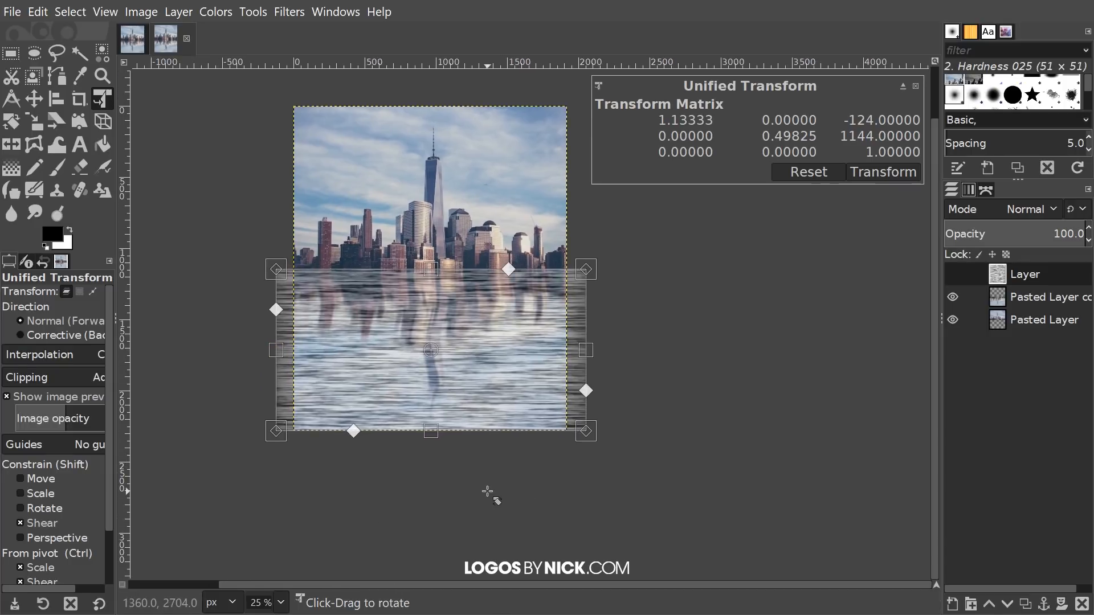
pyautogui.scroll(-1, 491, 491)
pyautogui.scroll(1, 470, 424)
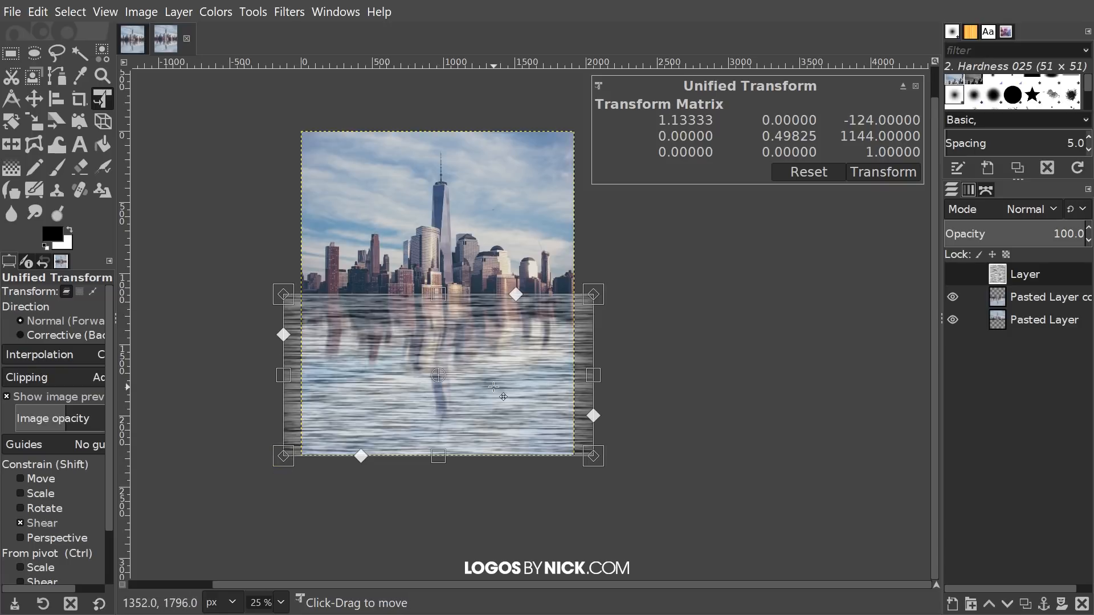
pyautogui.scroll(-1, 493, 387)
pyautogui.moveTo(503, 387); pyautogui.dragTo(555, 414)
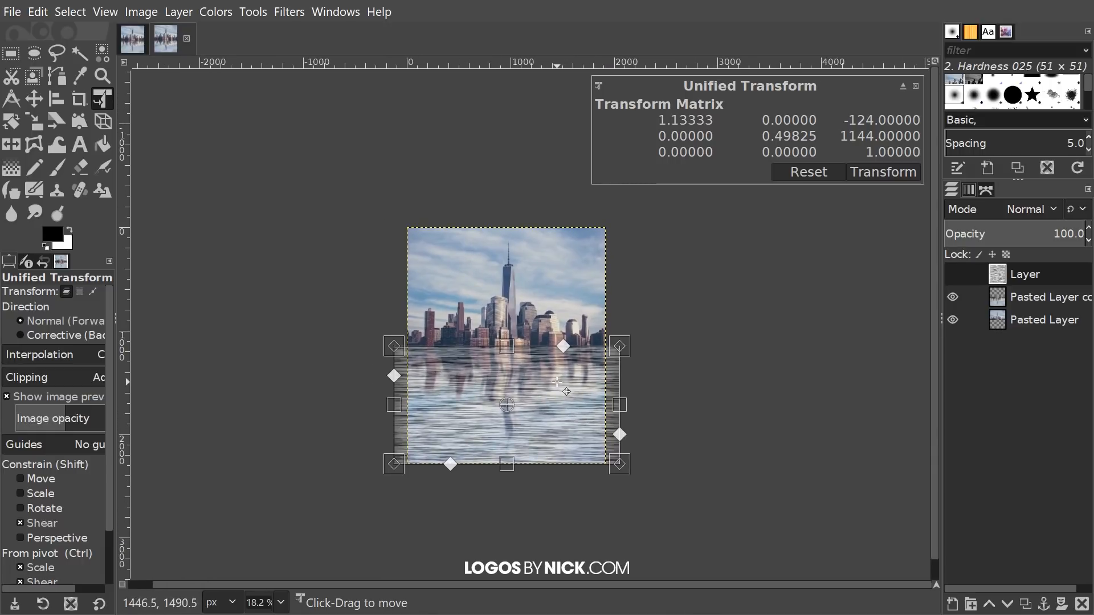
pyautogui.scroll(-1, 557, 382)
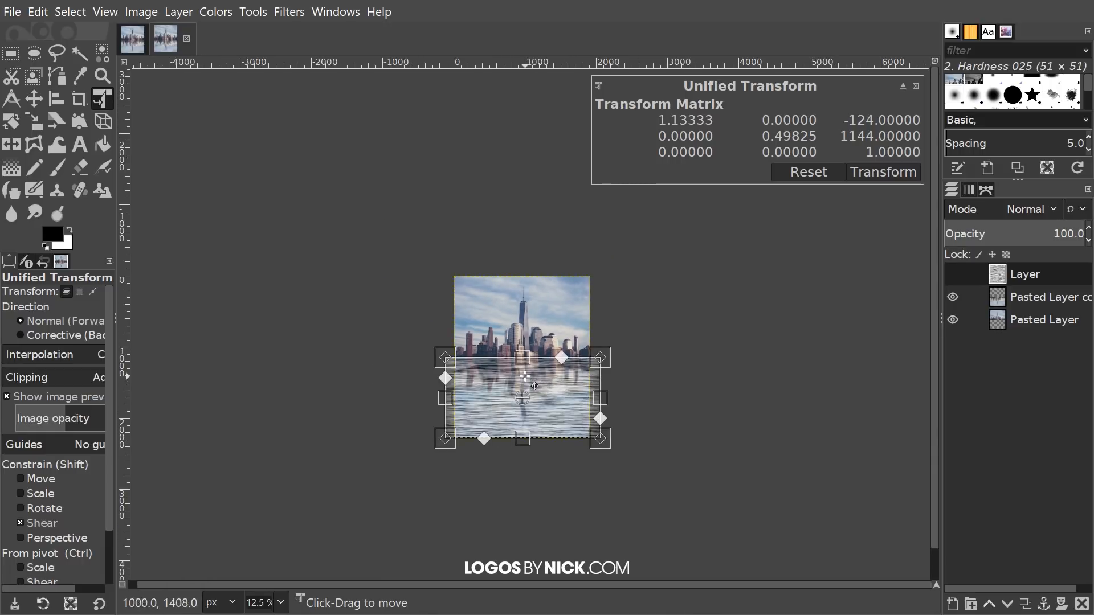
pyautogui.moveTo(524, 376); pyautogui.dragTo(469, 374)
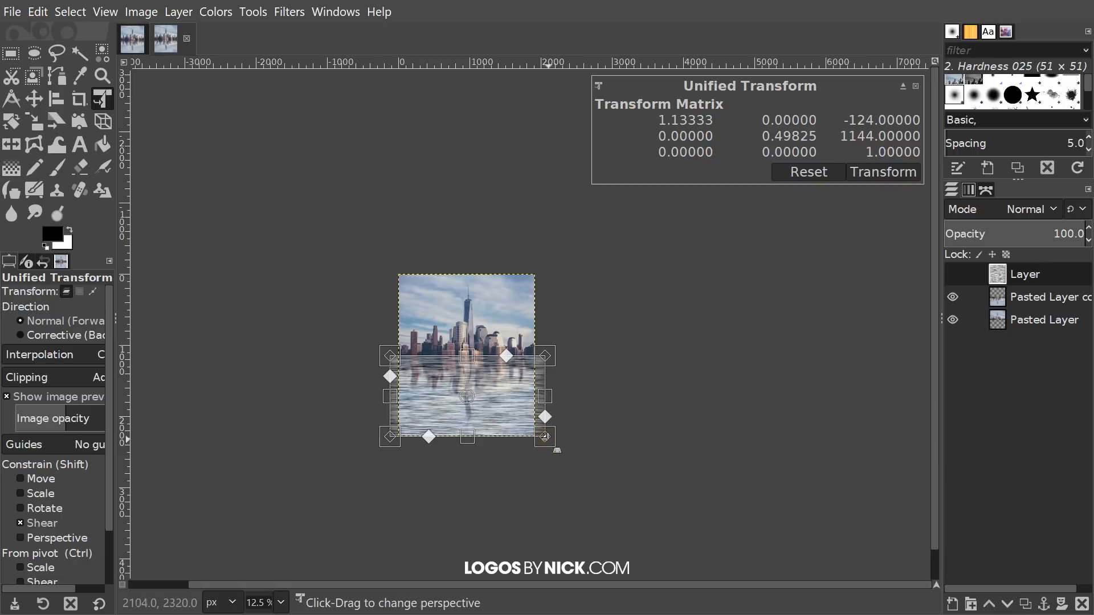
pyautogui.scroll(5, 564, 456)
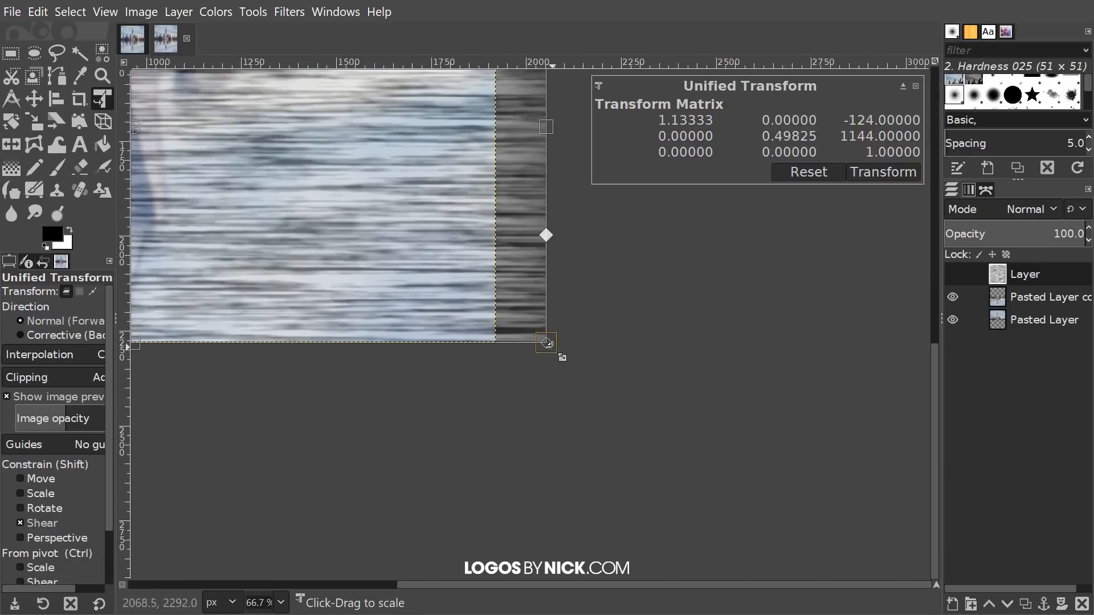
pyautogui.scroll(-4, 559, 358)
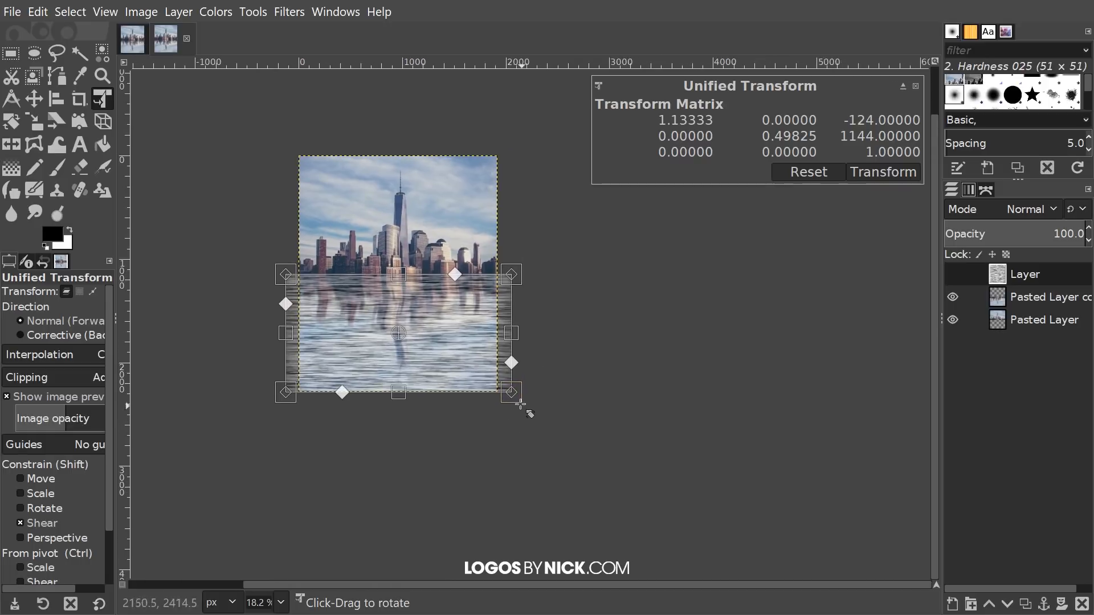
pyautogui.moveTo(511, 392); pyautogui.dragTo(744, 386)
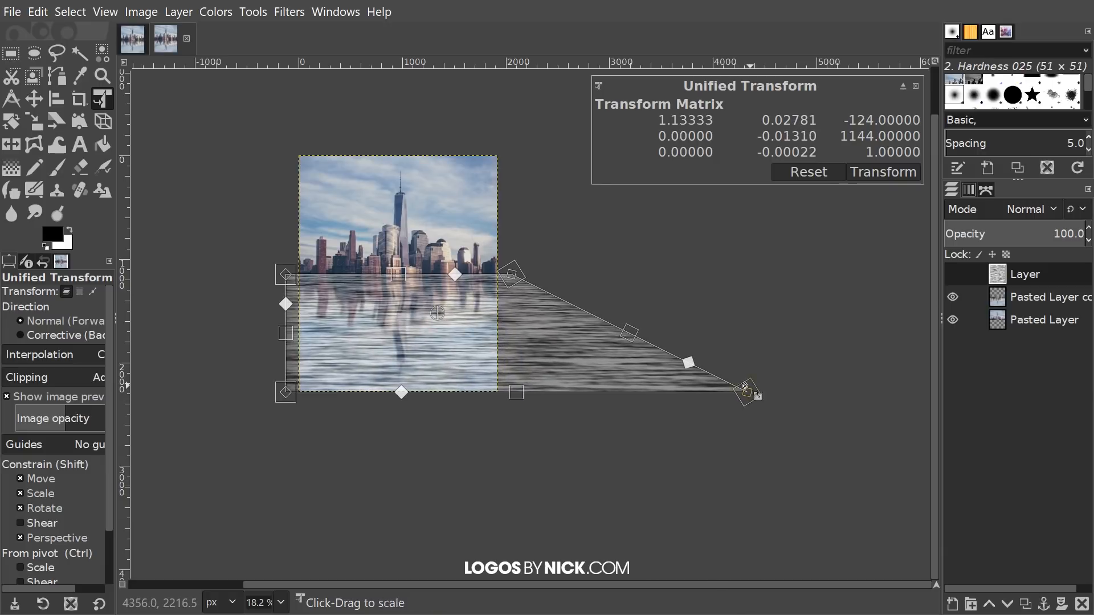
# - Pull the noise layer's bottom-left corner outward in perspective to about x -1800 px and apply the transform
pyautogui.scroll(-1, 495, 417)
pyautogui.hscroll(-3, 655, 422)
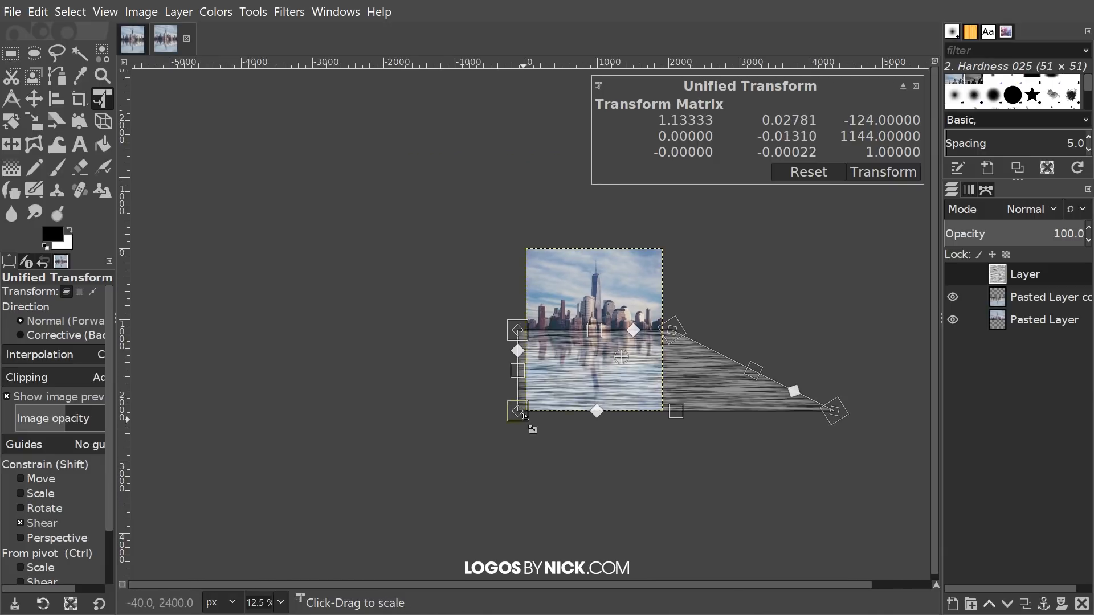
pyautogui.moveTo(520, 412); pyautogui.dragTo(397, 423)
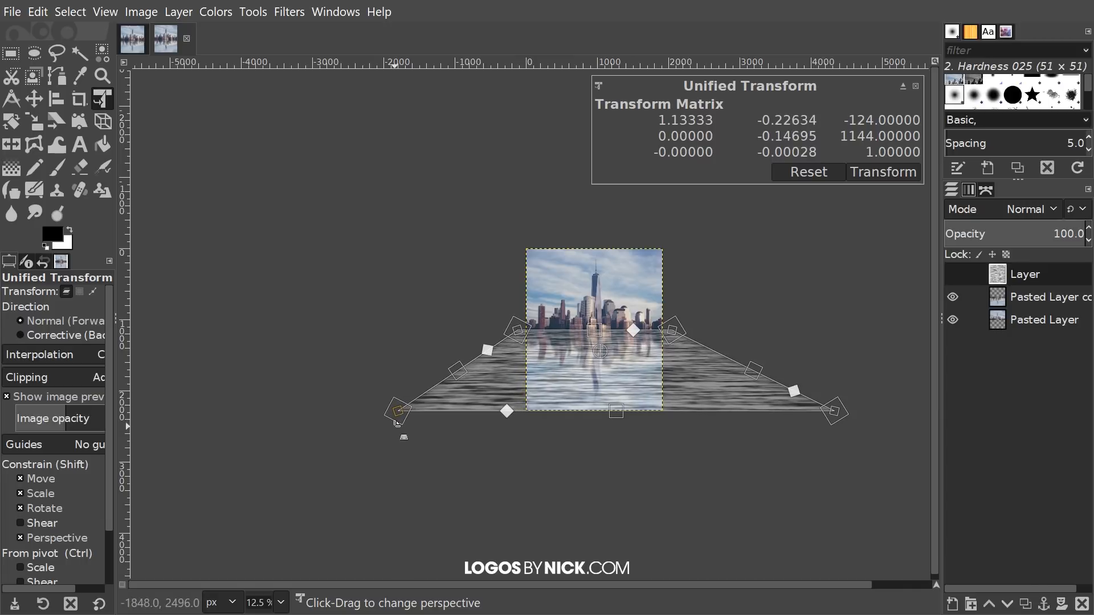
pyautogui.hscroll(3, 558, 430)
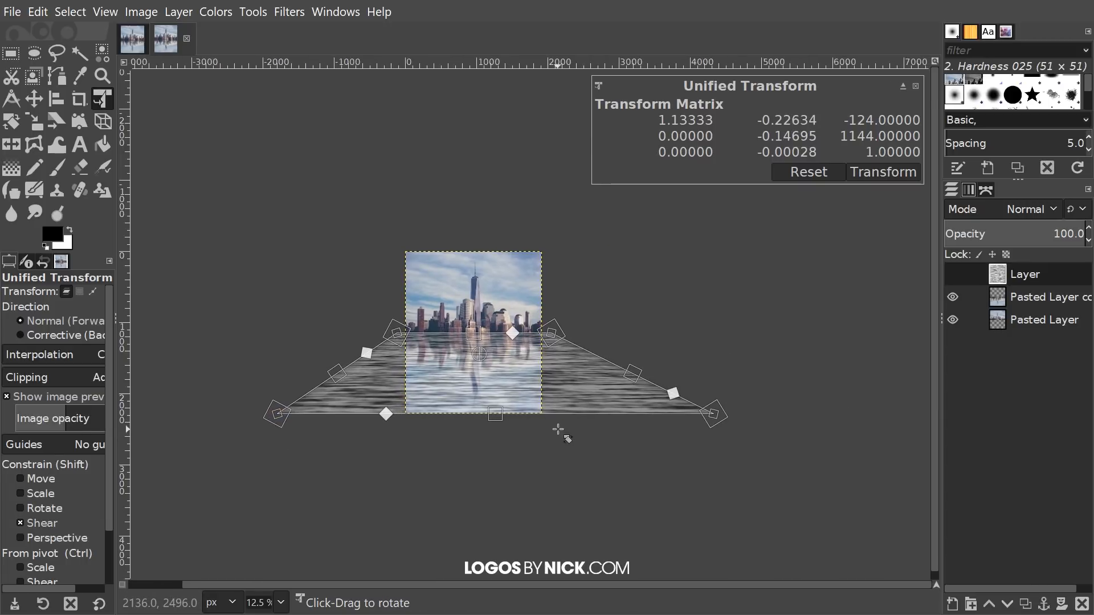
pyautogui.press('Return')
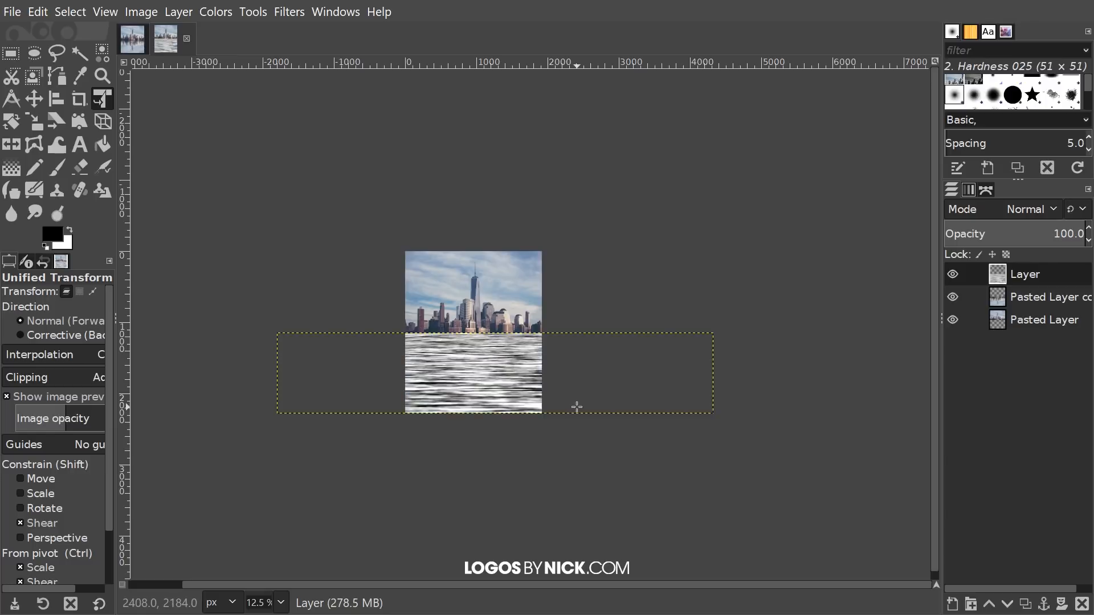
# - Resize the transformed noise layer's boundary to the image size
pyautogui.scroll(2, 505, 393)
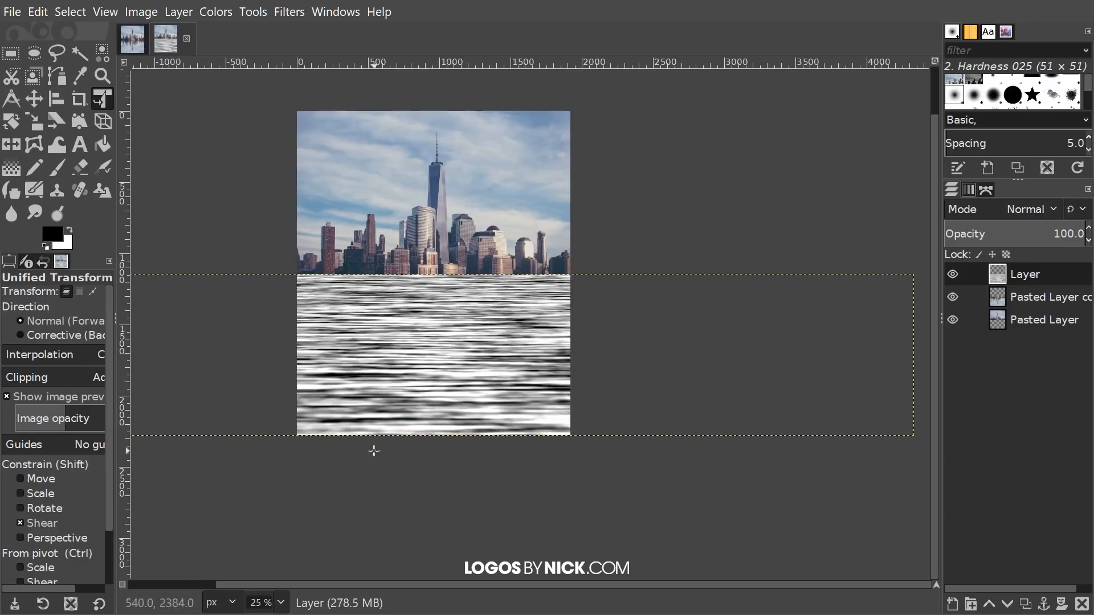
pyautogui.moveTo(557, 351); pyautogui.dragTo(578, 389)
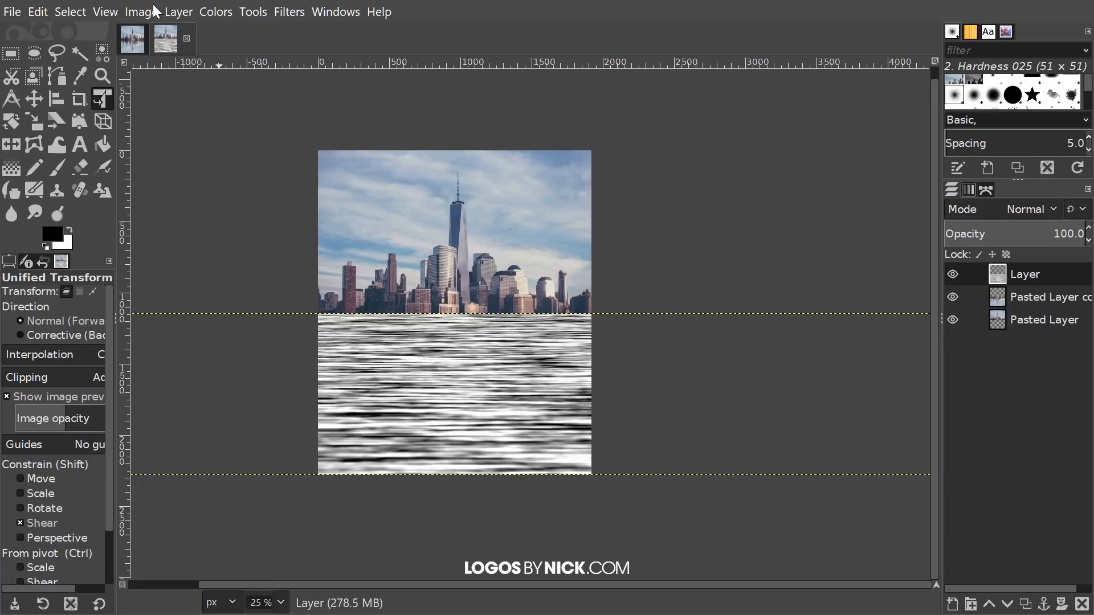
pyautogui.click(179, 13)
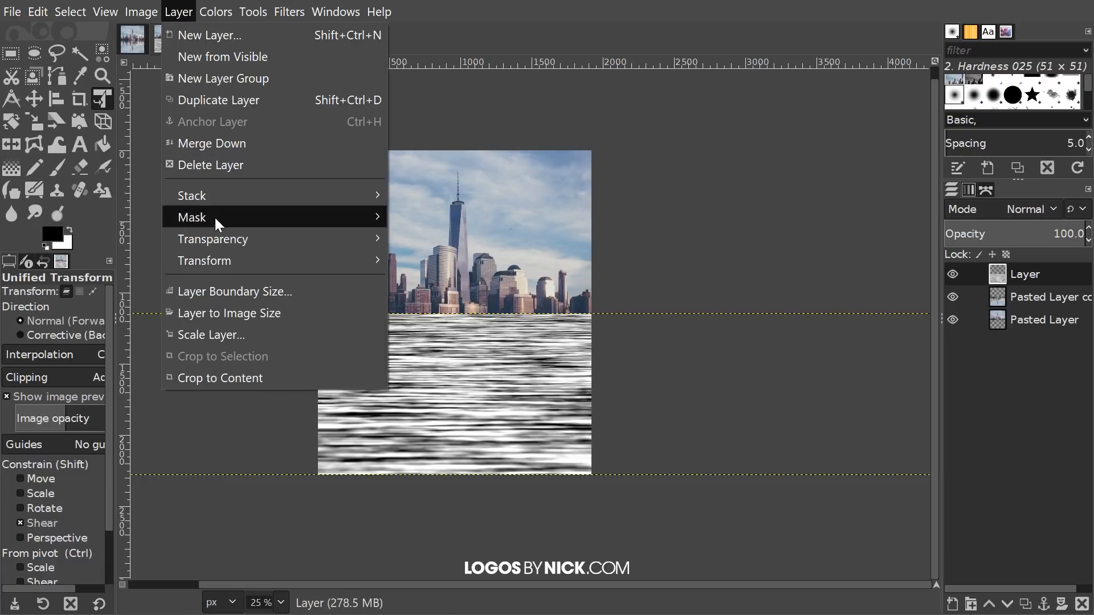
pyautogui.click(220, 316)
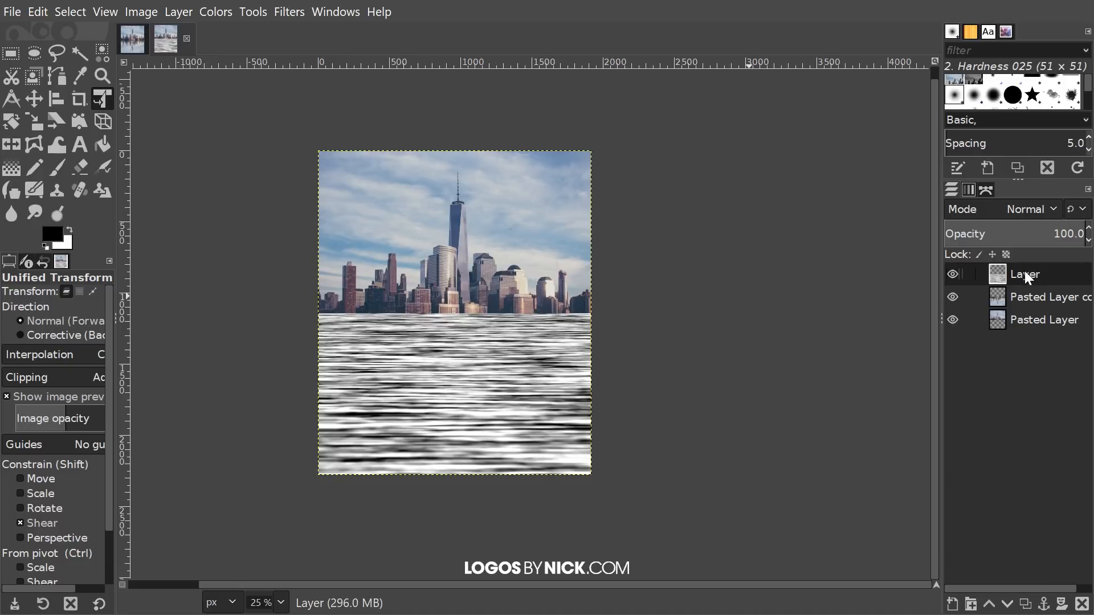
# - Move the noise layer beneath the reflection copy and resize the reflection copy's boundary to the image size
pyautogui.moveTo(1024, 271); pyautogui.dragTo(1026, 304)
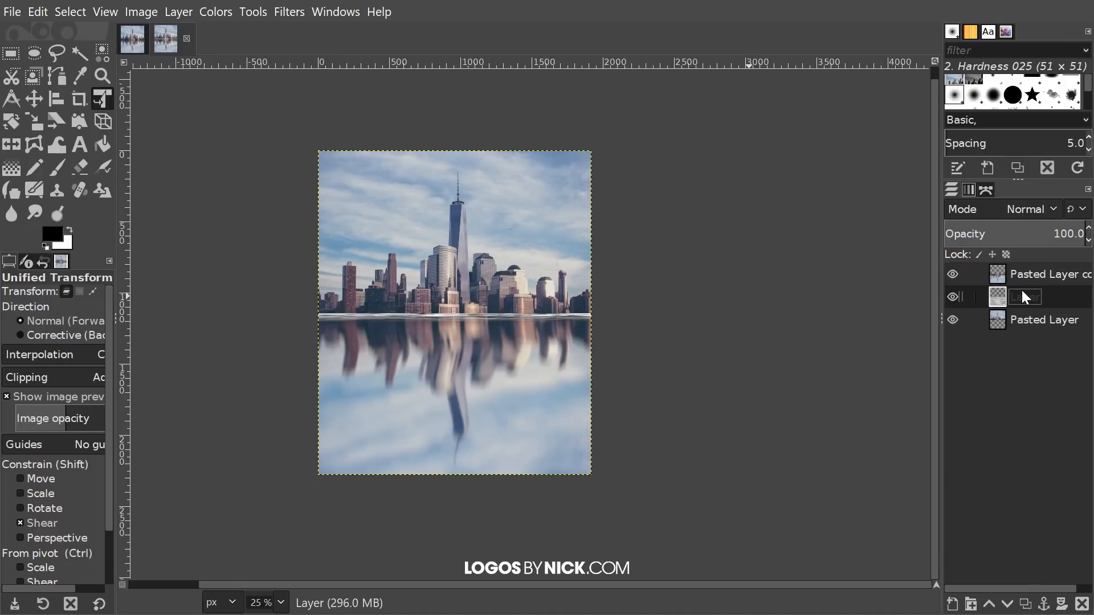
pyautogui.click(1038, 271)
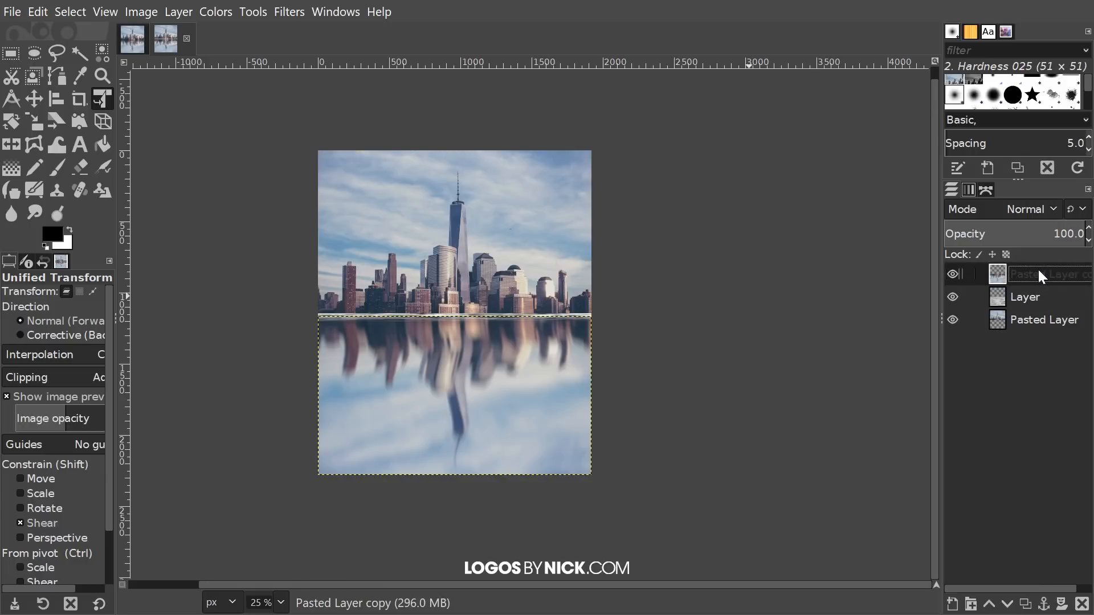
pyautogui.click(179, 12)
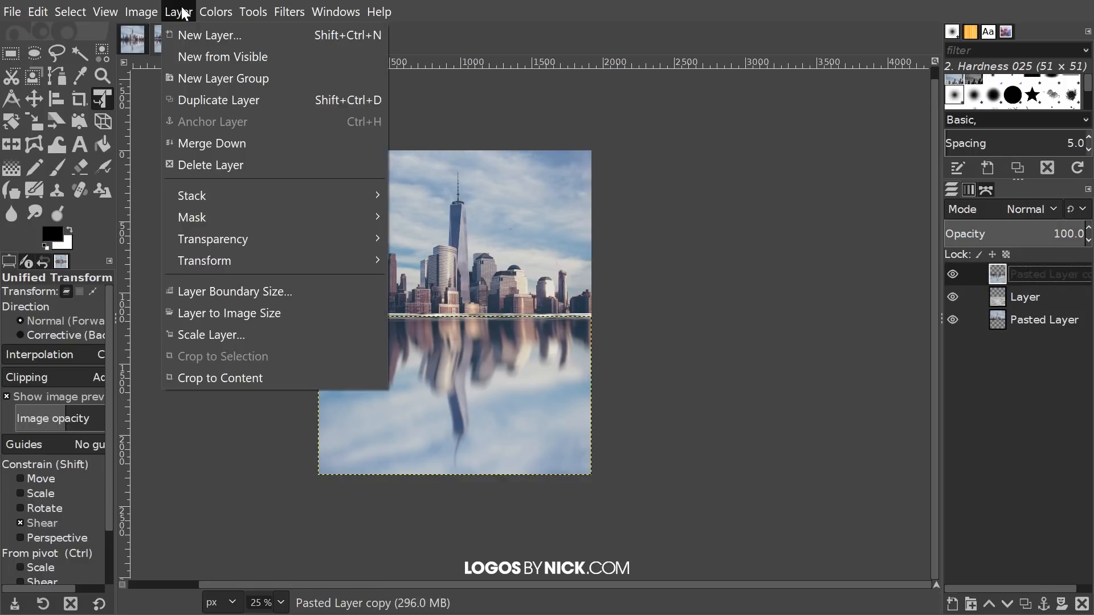
pyautogui.click(235, 316)
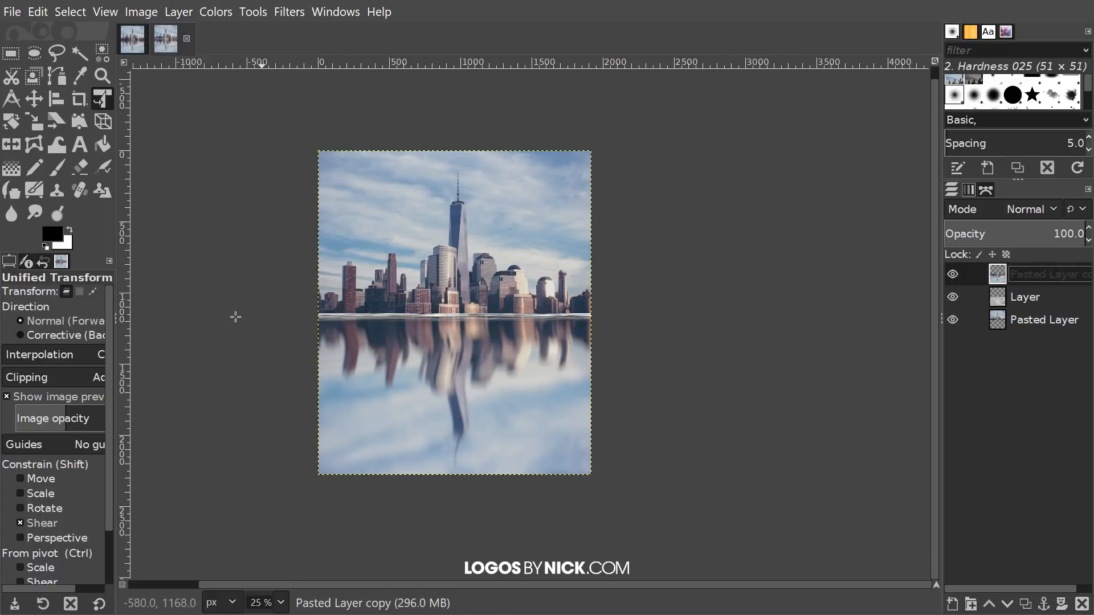
pyautogui.moveTo(389, 293); pyautogui.dragTo(306, 301)
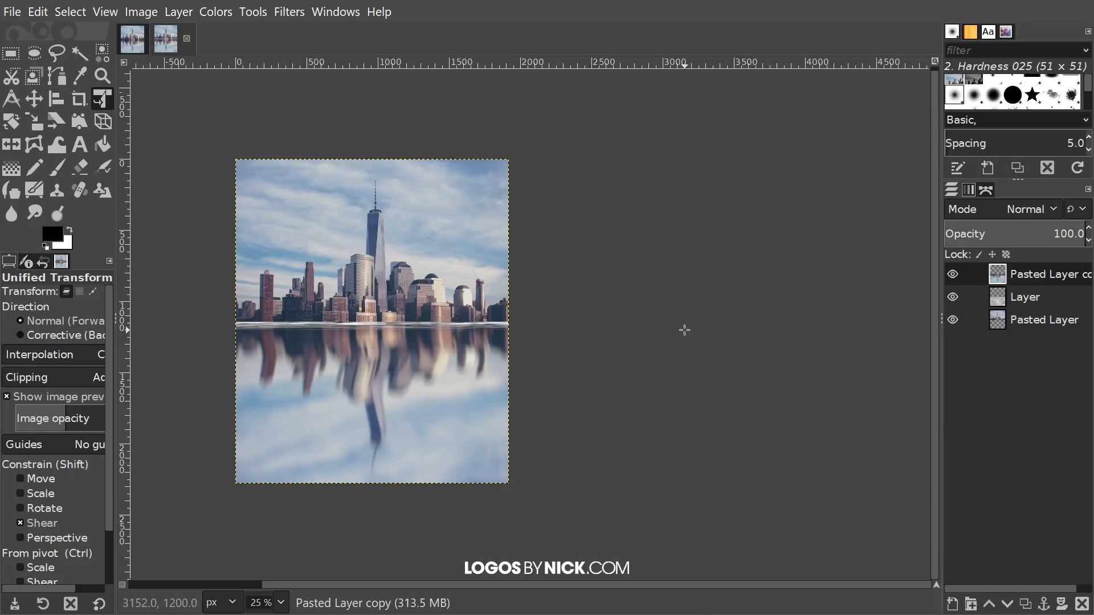
# - Start the Displace filter on the reflection copy and set both Aux Input and Aux2 Input to the noise layer named Layer
pyautogui.click(288, 11)
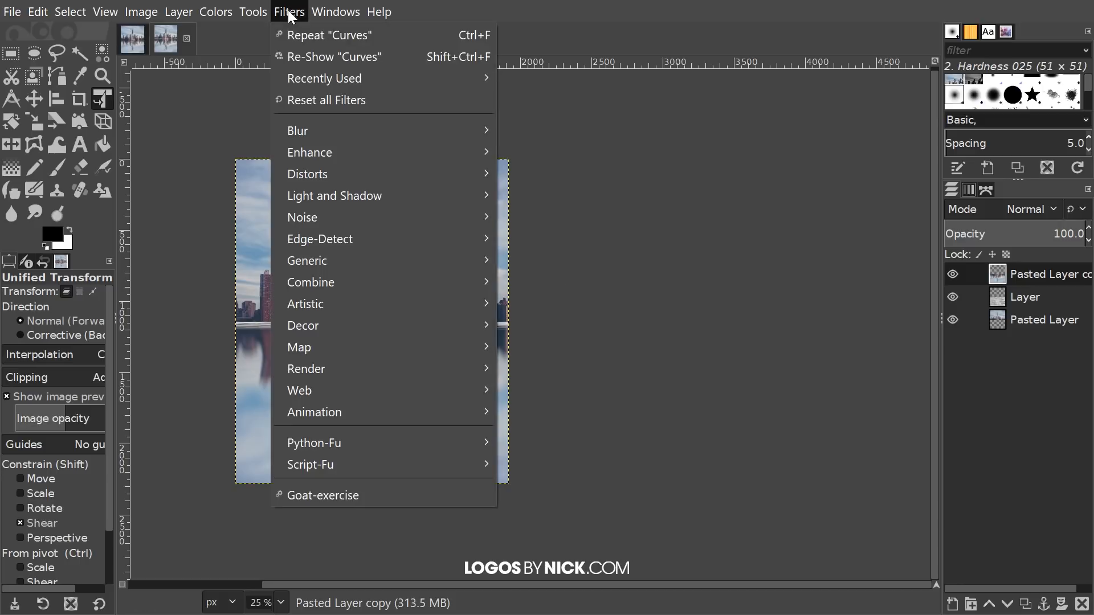
pyautogui.moveTo(401, 349)
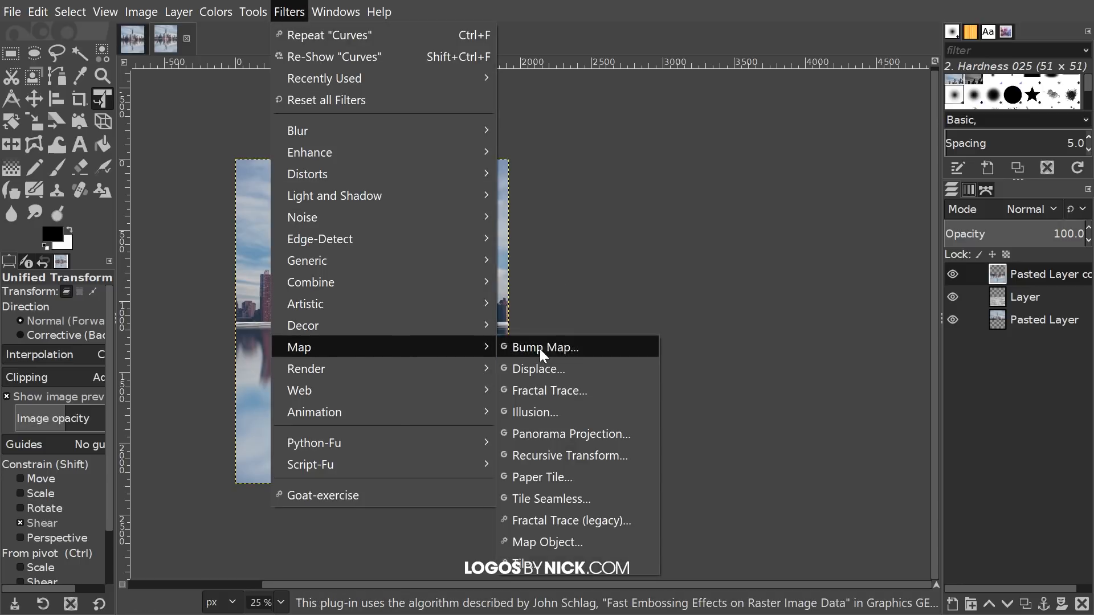
pyautogui.click(552, 367)
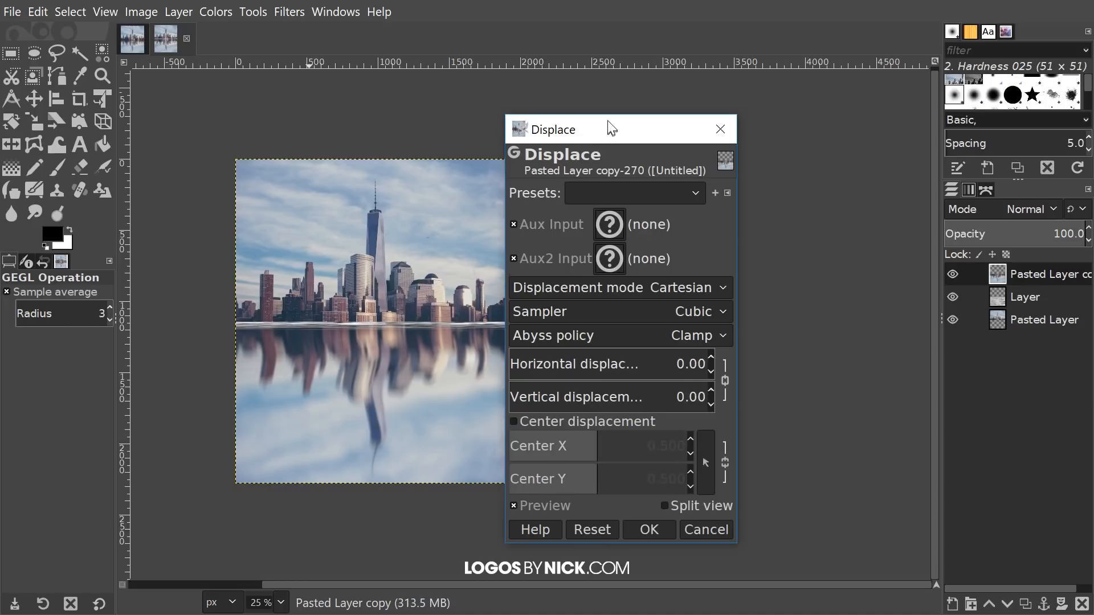
pyautogui.moveTo(607, 127); pyautogui.dragTo(615, 82)
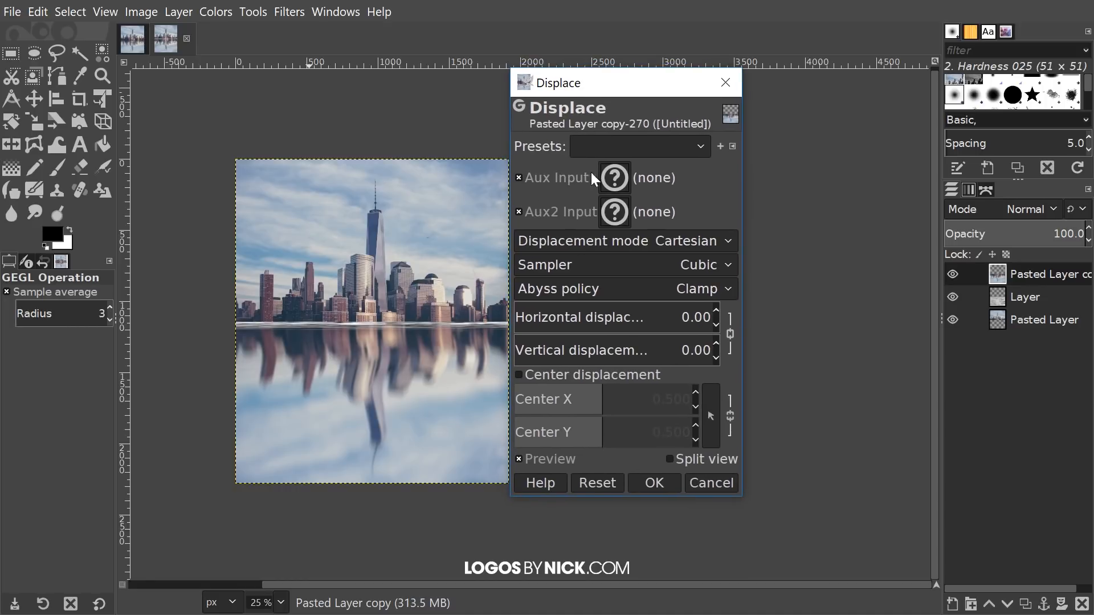
pyautogui.click(614, 180)
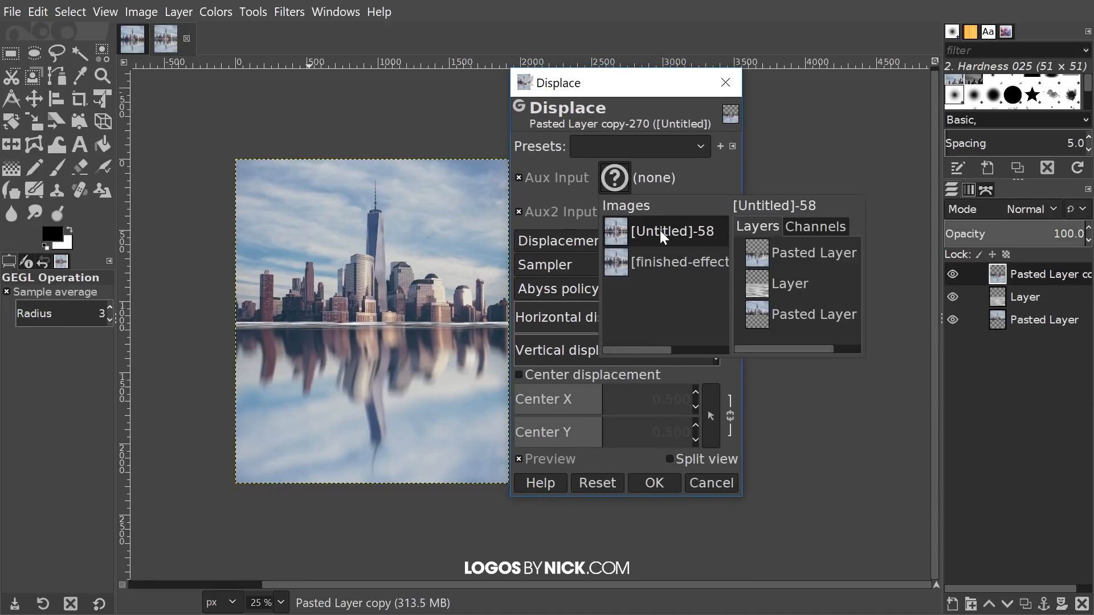
pyautogui.doubleClick(779, 287)
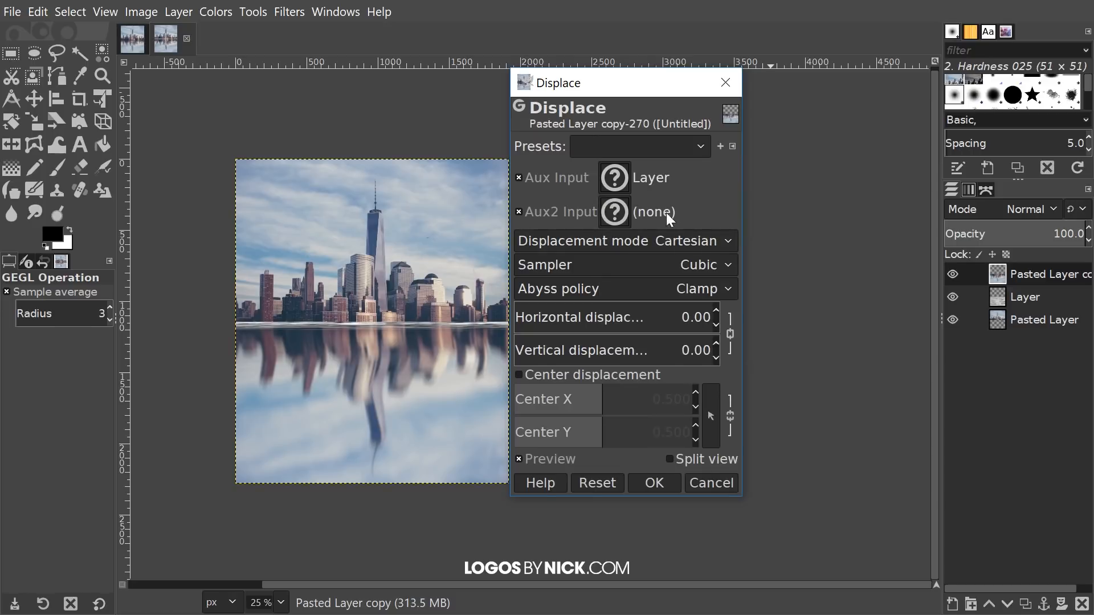
pyautogui.click(614, 213)
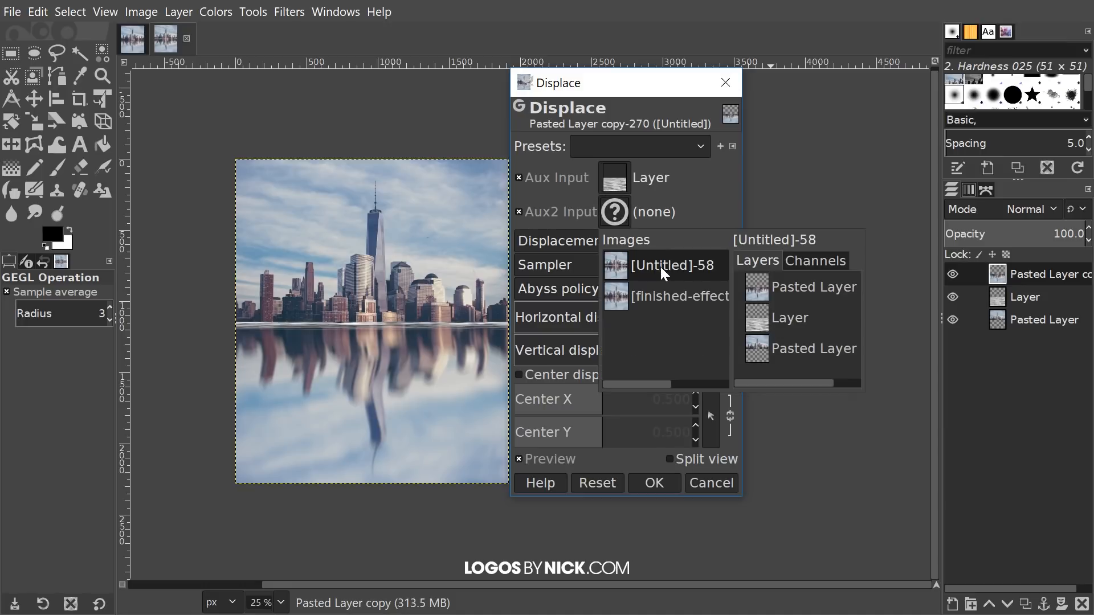
pyautogui.doubleClick(770, 319)
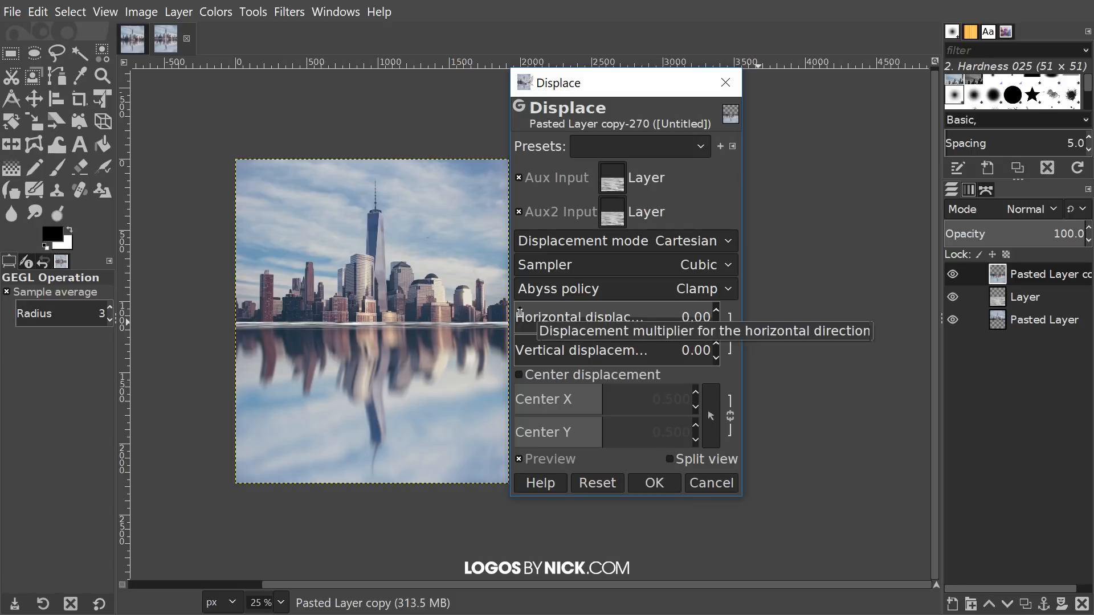
# - Set the horizontal and vertical displacement on the reflection copy to 17.24 and apply the Displace filter
pyautogui.moveTo(520, 312); pyautogui.dragTo(529, 313)
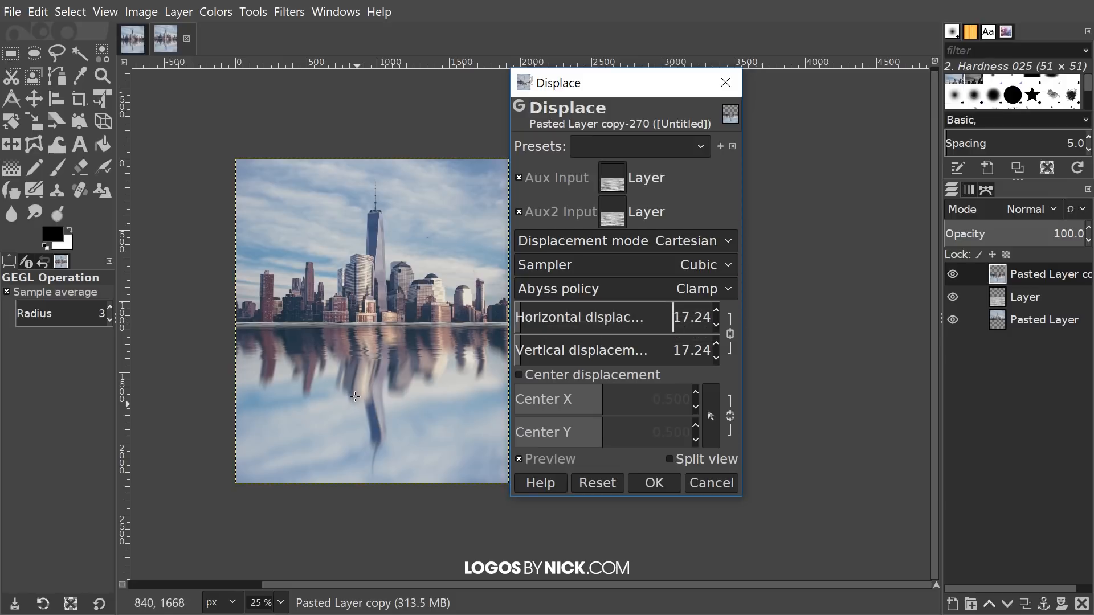
pyautogui.moveTo(391, 393); pyautogui.dragTo(367, 356)
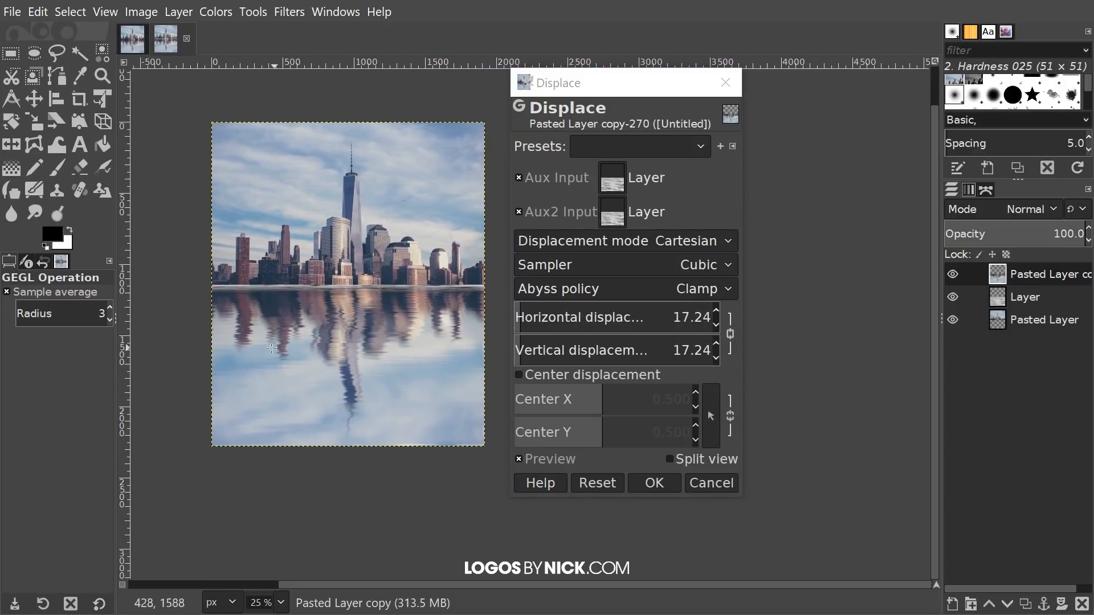
pyautogui.moveTo(523, 311); pyautogui.dragTo(672, 312)
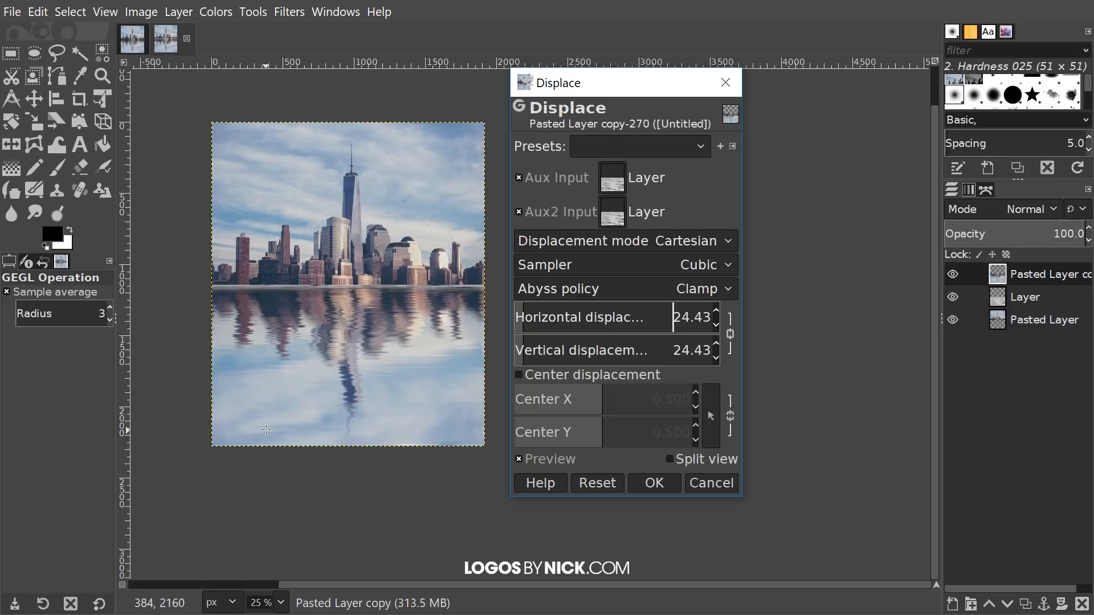
pyautogui.click(520, 309)
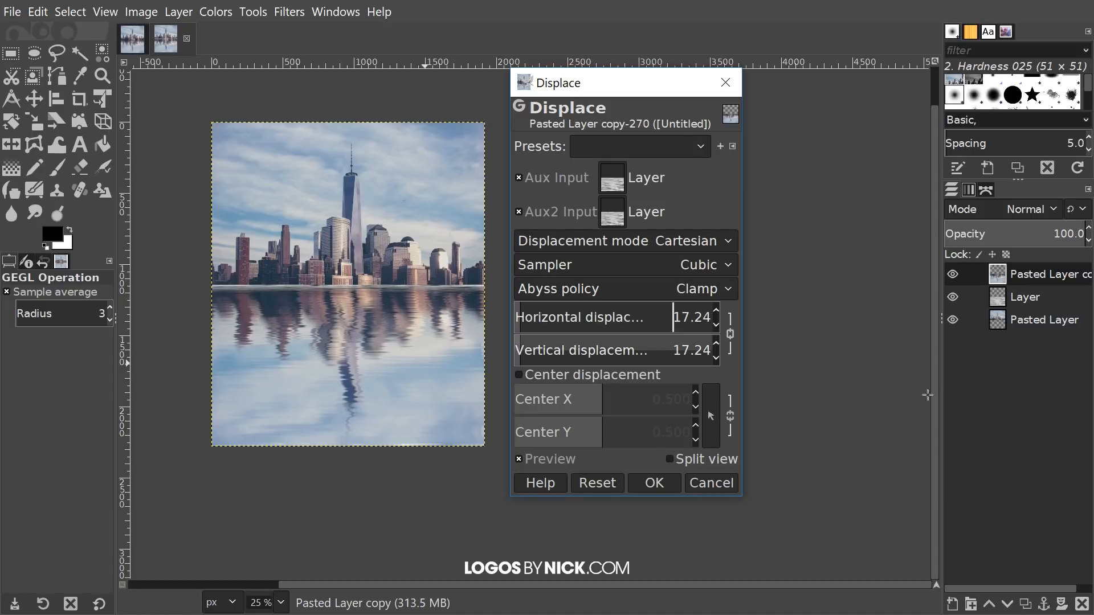
pyautogui.click(654, 484)
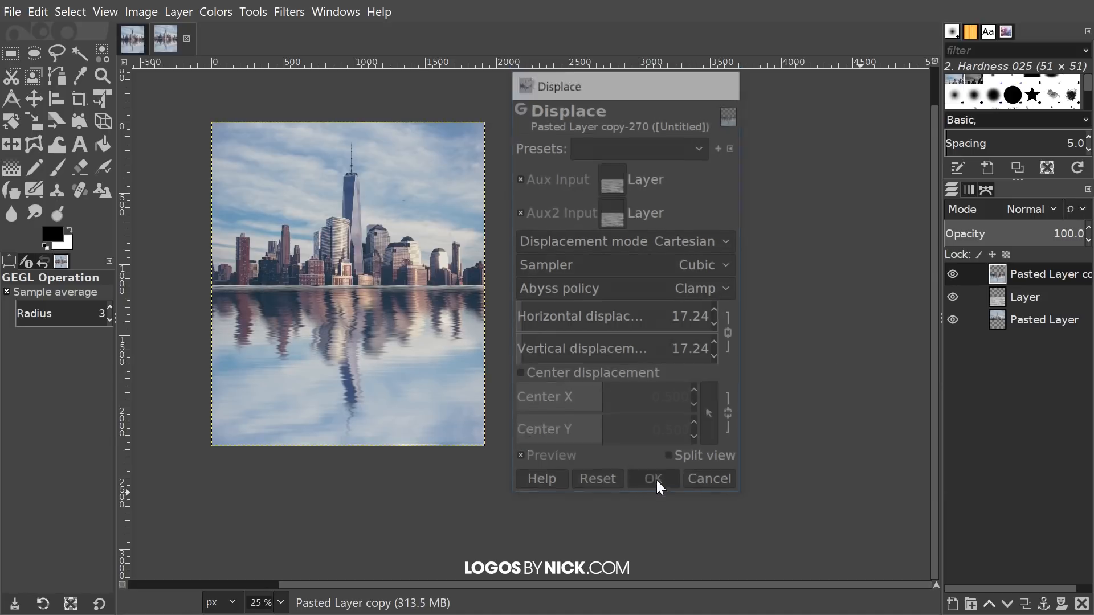
# - Hide the noise layer named Layer and inspect the waterline where the skyline meets its reflection
pyautogui.moveTo(586, 319); pyautogui.dragTo(714, 332)
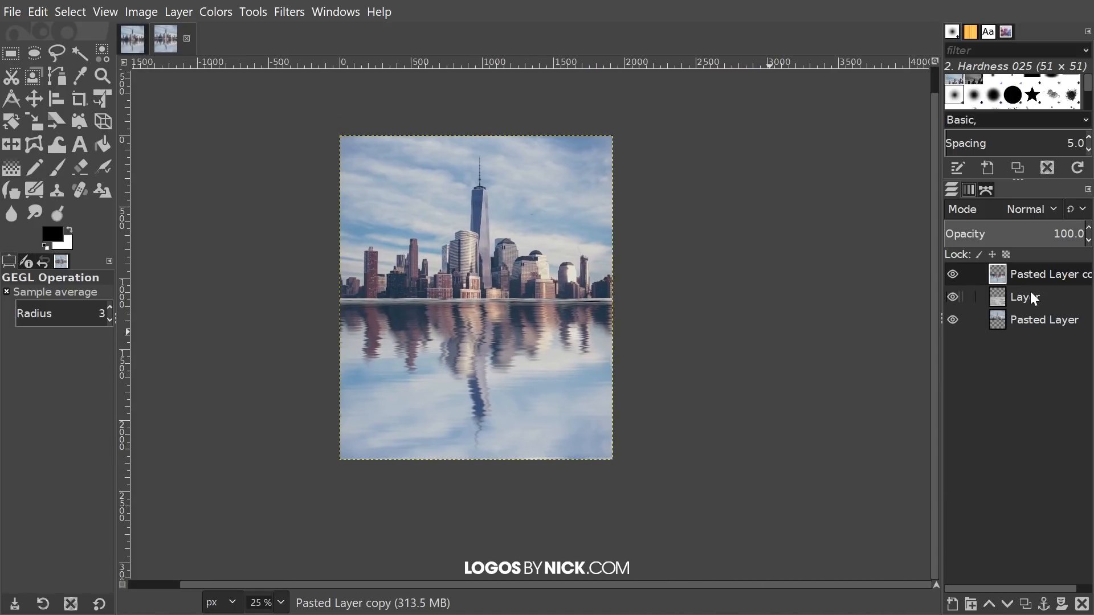
pyautogui.doubleClick(1021, 296)
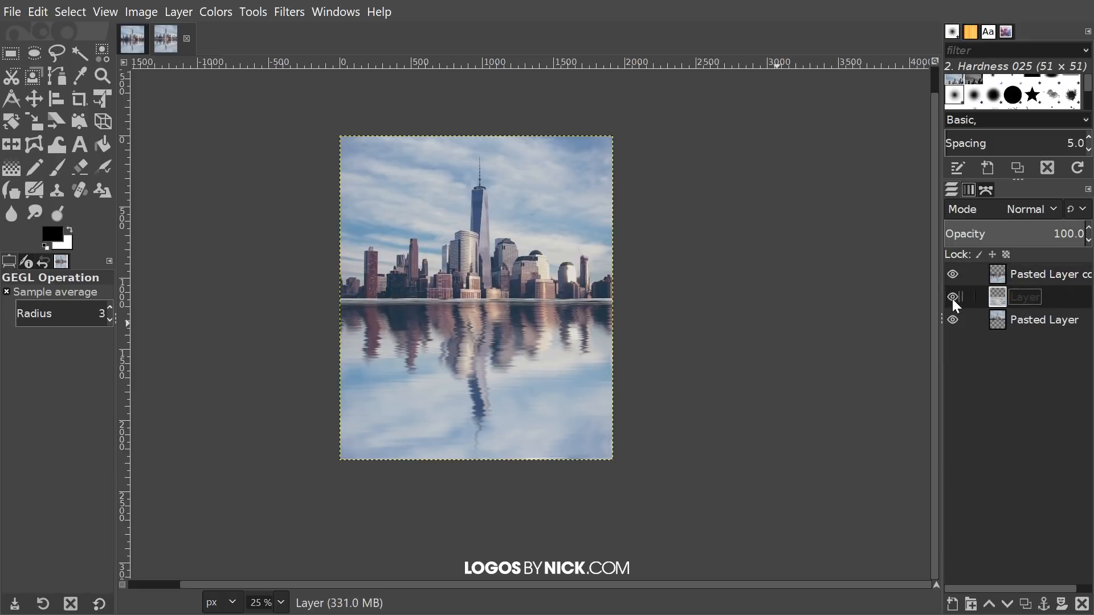
pyautogui.scroll(7, 451, 208)
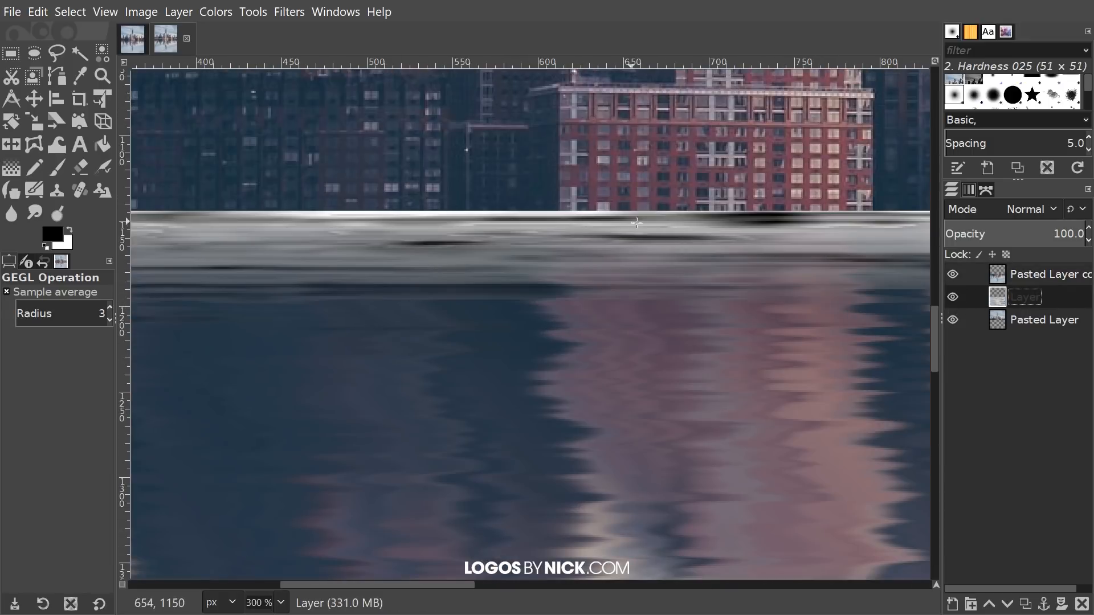
pyautogui.click(952, 296)
pyautogui.scroll(-5, 463, 364)
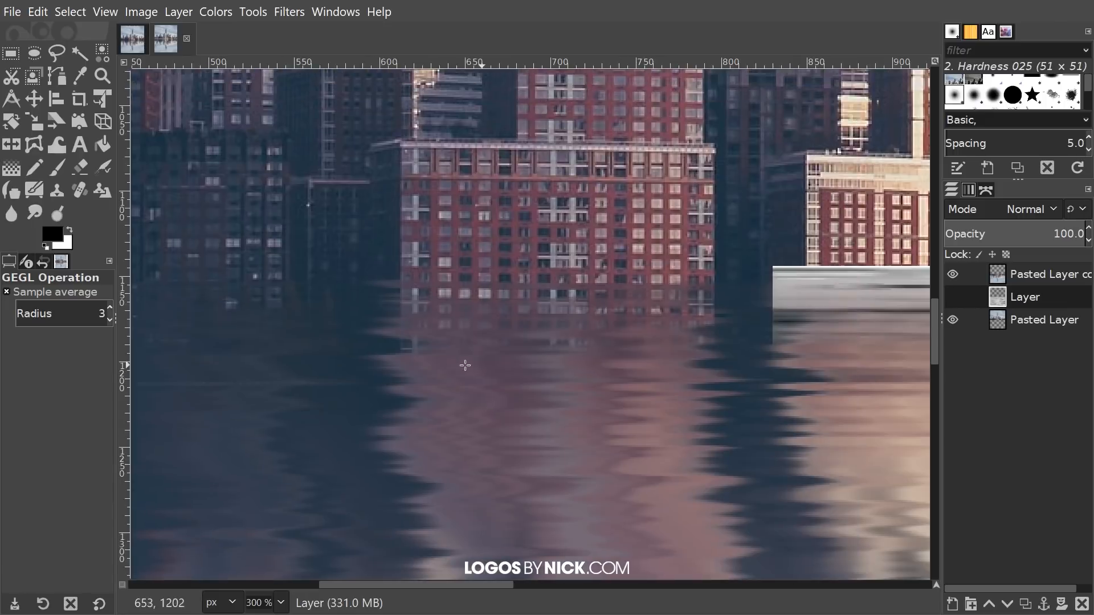
pyautogui.scroll(-2, 569, 393)
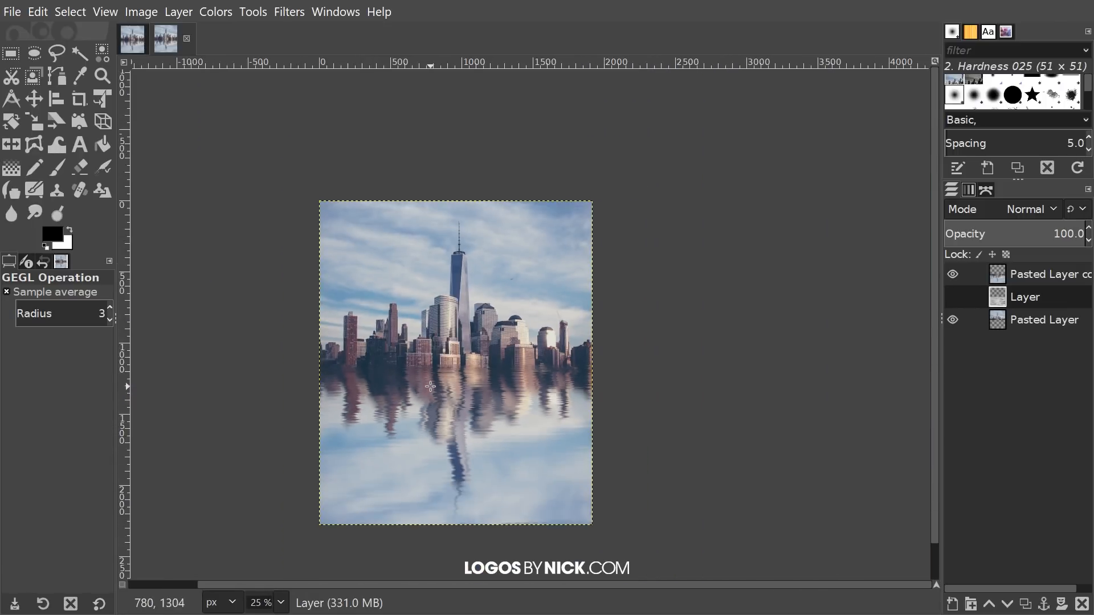